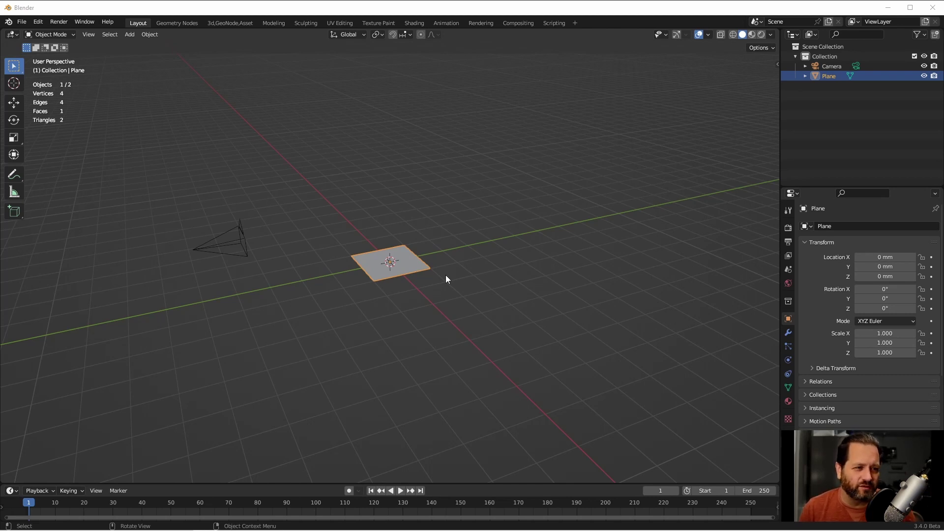
# Delete the default objects and add a Bezier circle at the origin.
pyautogui.press('a')
pyautogui.press('x')
pyautogui.click(395, 270)
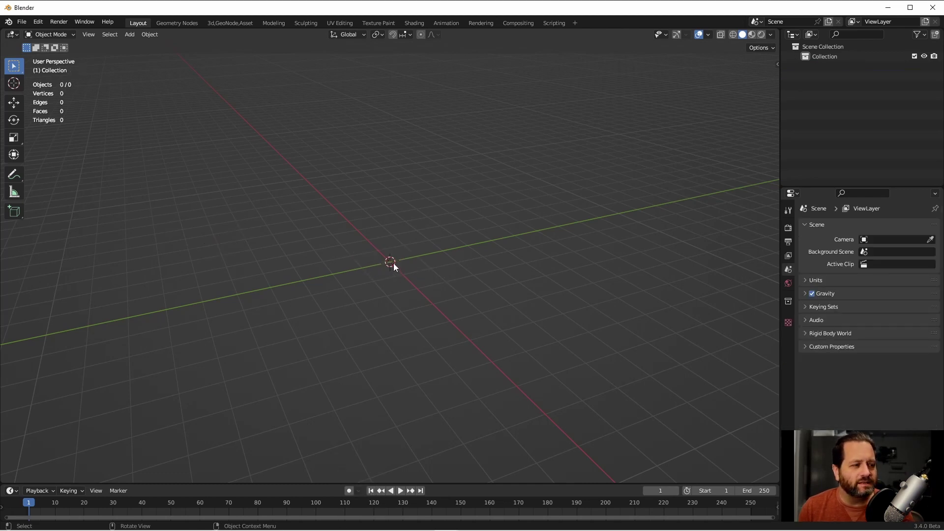
pyautogui.hotkey('shift', 'a')
pyautogui.moveTo(393, 263)
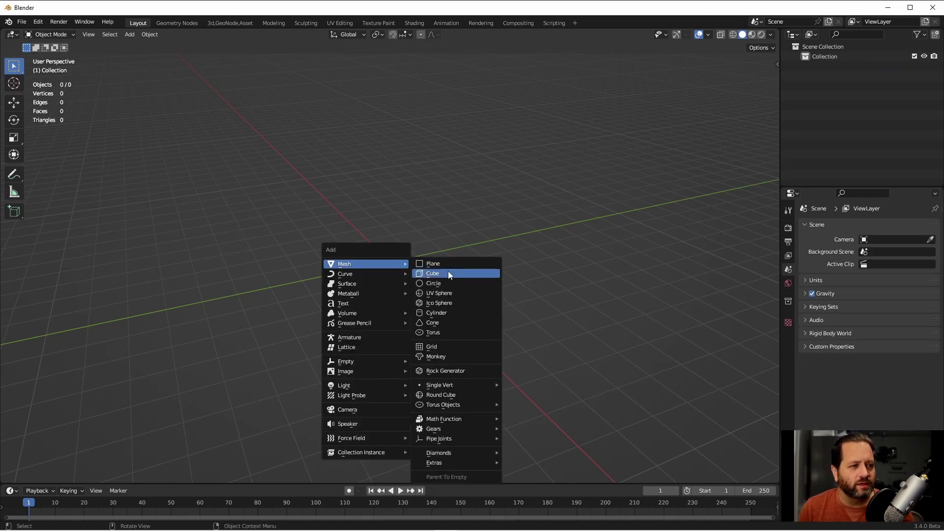
pyautogui.moveTo(448, 274); pyautogui.dragTo(461, 238, button='middle')
pyautogui.hotkey('shift', 'a')
pyautogui.moveTo(457, 267)
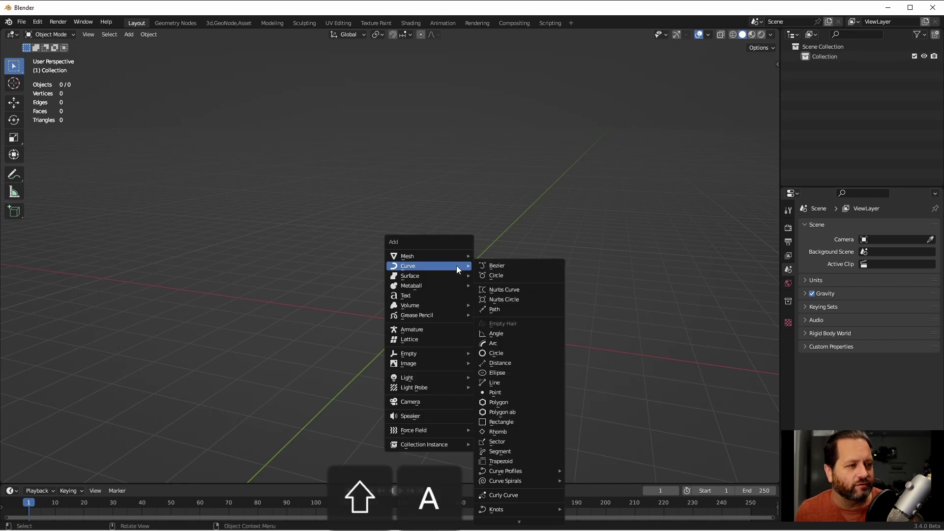
pyautogui.click(498, 276)
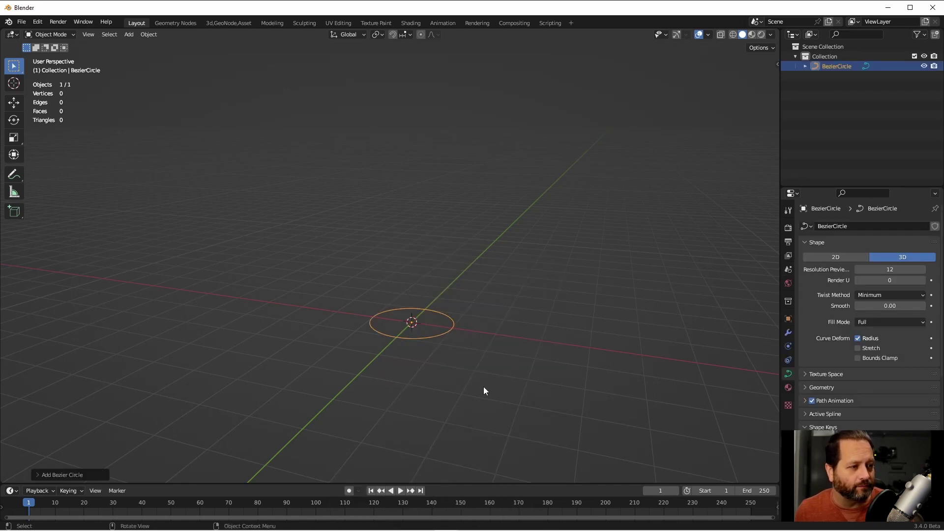
# In Edit Mode, duplicate the circle into a vertical stack of rings of varying widths and heights.
pyautogui.press('`')
pyautogui.press('Tab')
pyautogui.press('s')
pyautogui.hotkey('shift', 'd')
pyautogui.press('z')
pyautogui.click(441, 220)
pyautogui.hotkey('shift', 'd')
pyautogui.press('z')
pyautogui.click(481, 213)
pyautogui.hotkey('shift', 'd')
pyautogui.press('s')
pyautogui.click(491, 193)
pyautogui.press('g')
pyautogui.press('z')
pyautogui.click(512, 208)
# Leave Edit Mode, frame the ring stack, and switch to annotation sketching.
pyautogui.press('Tab')
pyautogui.press('Home')
pyautogui.hotkey('shift', 'space')
pyautogui.press('d')
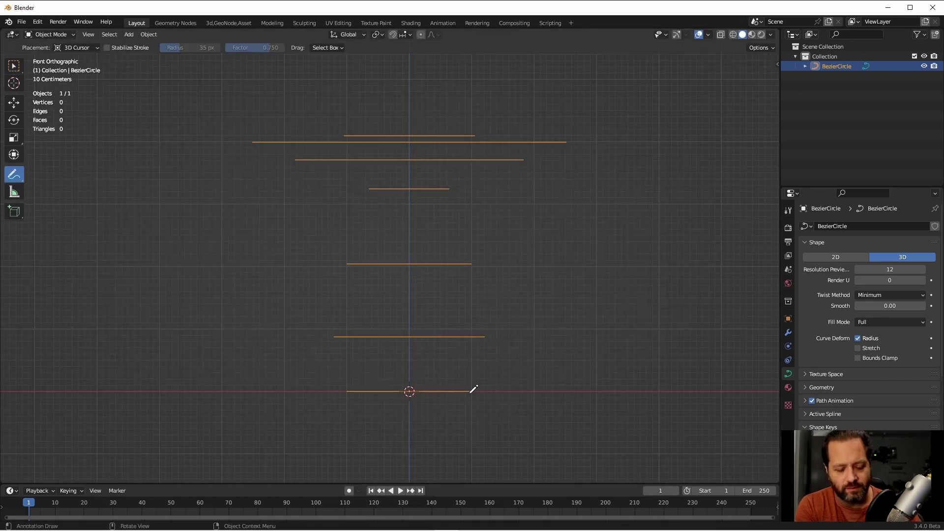
pyautogui.moveTo(469, 394)
pyautogui.mouseDown()
pyautogui.moveTo(486, 343)
pyautogui.moveTo(455, 228)
pyautogui.moveTo(461, 181)
pyautogui.moveTo(559, 145)
pyautogui.moveTo(471, 130)
pyautogui.mouseUp()
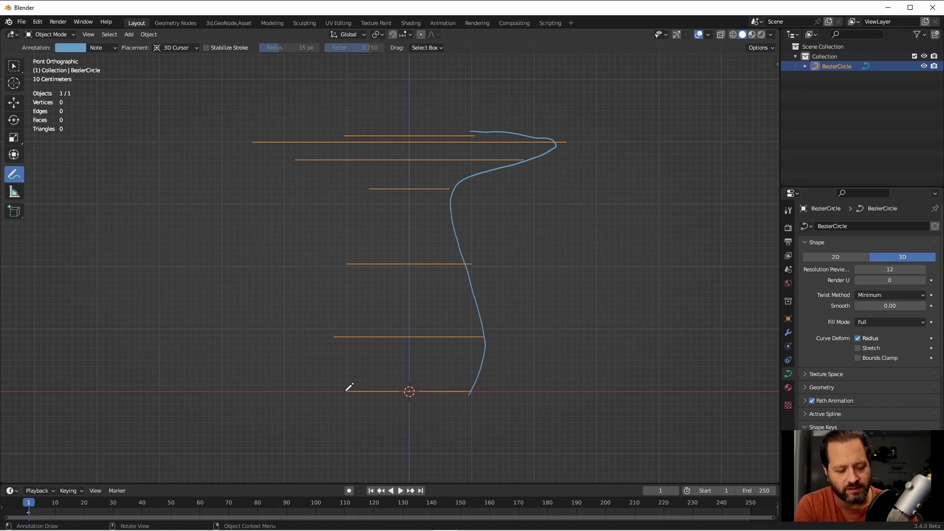
pyautogui.moveTo(346, 391)
pyautogui.mouseDown()
pyautogui.moveTo(344, 304)
pyautogui.moveTo(374, 192)
pyautogui.moveTo(342, 137)
pyautogui.moveTo(286, 156)
pyautogui.moveTo(275, 141)
pyautogui.mouseUp()
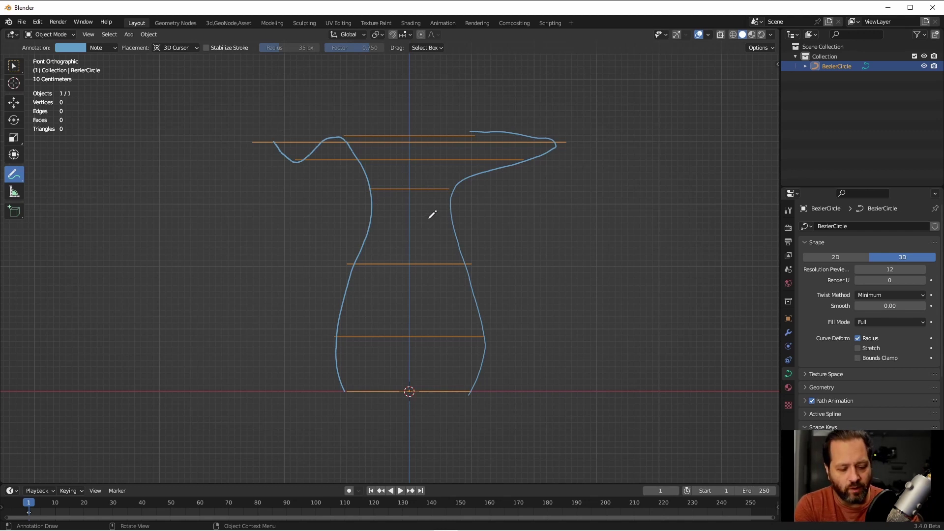
pyautogui.click(449, 222)
pyautogui.moveTo(429, 218); pyautogui.dragTo(364, 220)
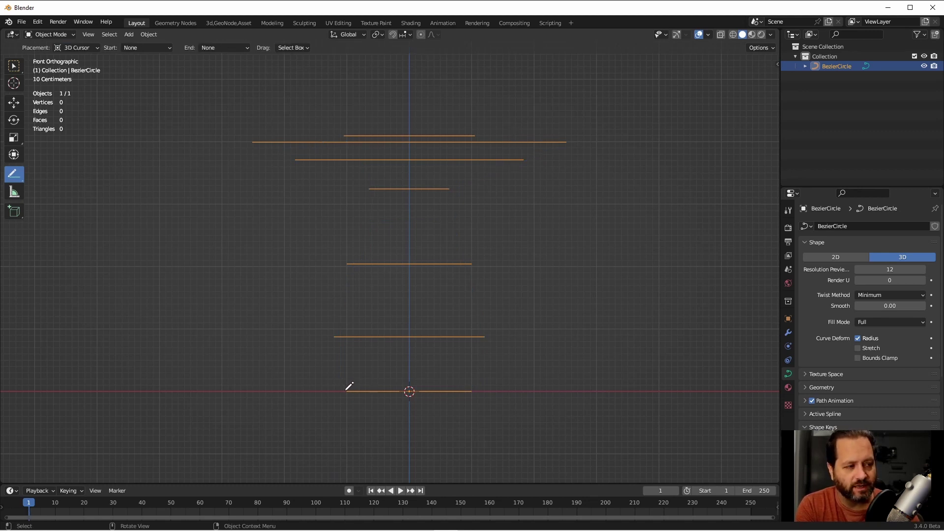
pyautogui.moveTo(346, 391)
pyautogui.mouseDown()
pyautogui.moveTo(338, 333)
pyautogui.moveTo(350, 278)
pyautogui.moveTo(332, 336)
pyautogui.moveTo(362, 186)
pyautogui.moveTo(348, 133)
pyautogui.moveTo(271, 133)
pyautogui.mouseUp()
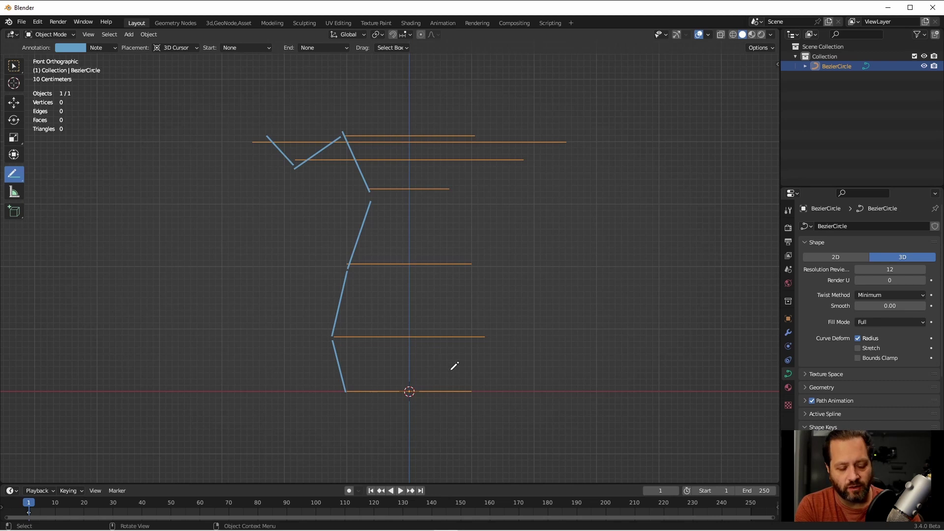
pyautogui.moveTo(466, 391)
pyautogui.mouseDown()
pyautogui.moveTo(487, 335)
pyautogui.moveTo(448, 196)
pyautogui.moveTo(506, 169)
pyautogui.moveTo(448, 188)
pyautogui.moveTo(572, 135)
pyautogui.moveTo(486, 134)
pyautogui.mouseUp()
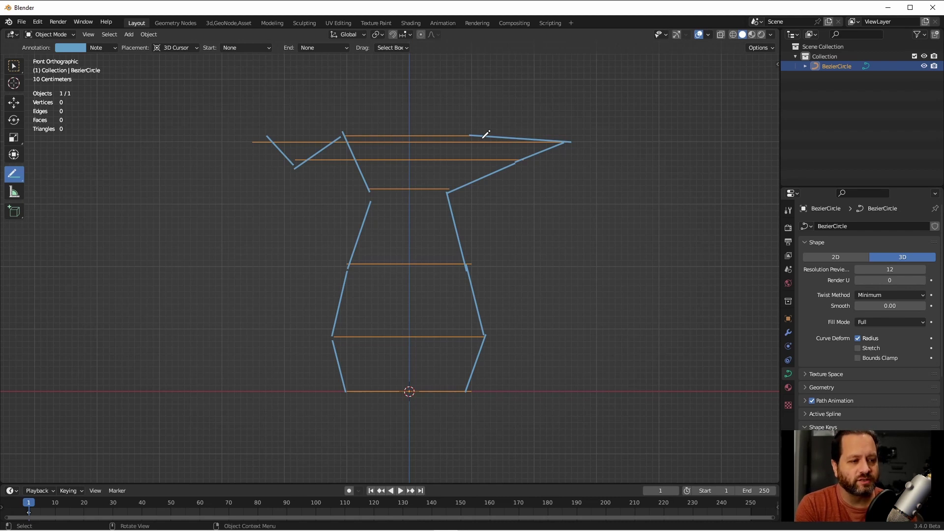
# Clear the annotation strokes, then add a cylinder mesh and move it aside.
pyautogui.hotkey('ctrl', 'z')
pyautogui.press('w')
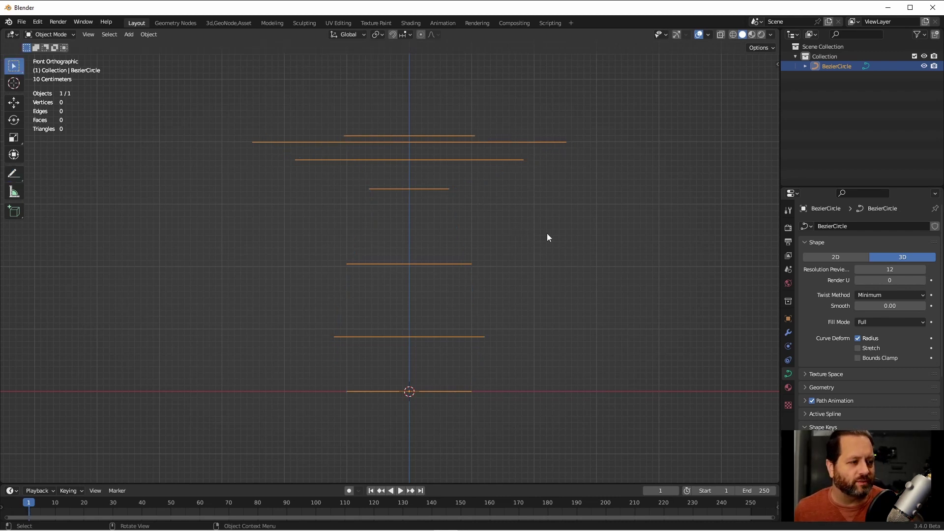
pyautogui.hotkey('shift', 'a')
pyautogui.moveTo(614, 230)
pyautogui.click(680, 276)
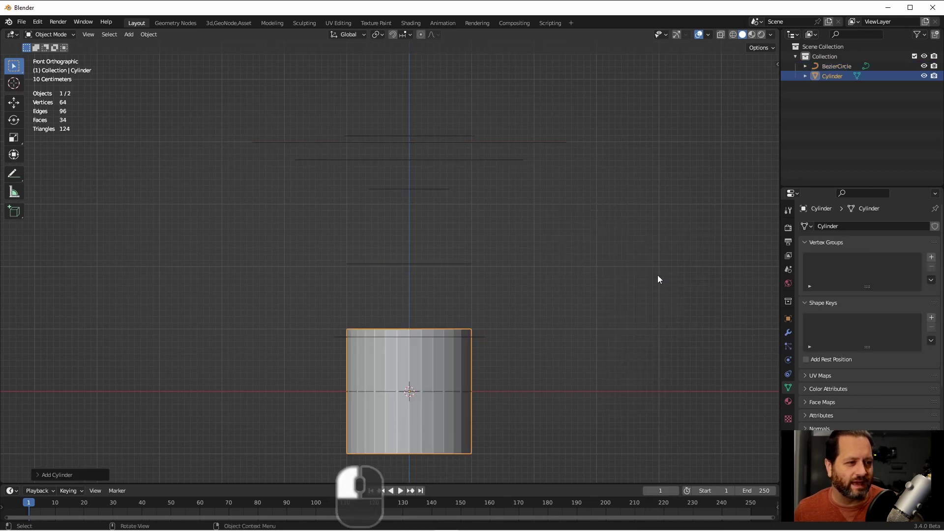
pyautogui.press('g')
pyautogui.click(664, 290)
# Add five horizontal loop cuts to the cylinder and lower its bottom loop along Z.
pyautogui.press('Tab')
pyautogui.hotkey('ctrl', 'r')
pyautogui.scroll(4, 669, 334)
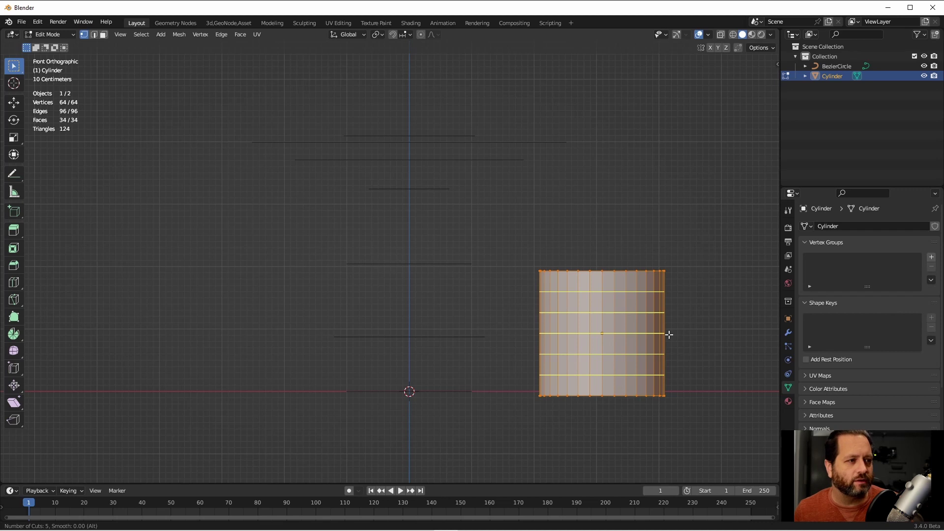
pyautogui.click(667, 334)
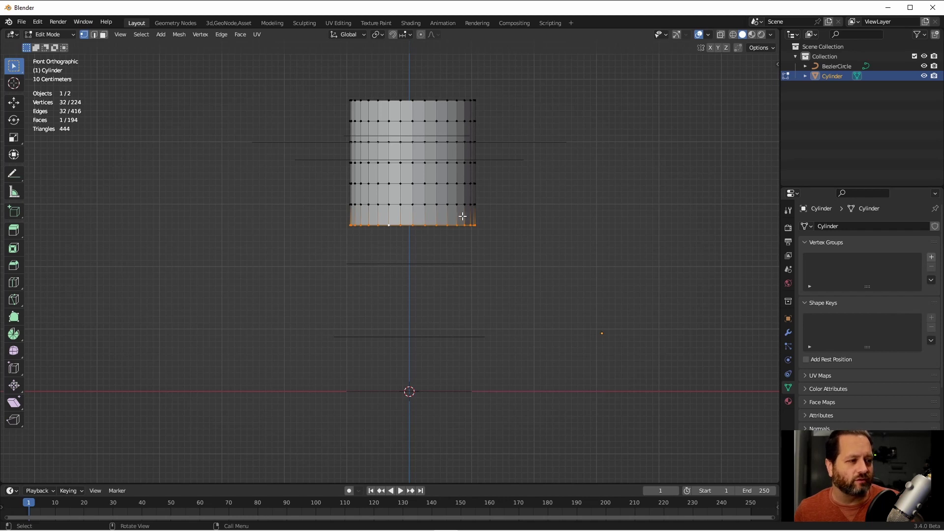
pyautogui.press('g')
pyautogui.press('z')
pyautogui.click(468, 388)
# Narrow a middle edge loop, then raise and widen an upper loop into a flared rim.
pyautogui.hotkey('alt', 'z')
pyautogui.keyDown('alt'); pyautogui.click(436, 187); pyautogui.keyUp('alt')
pyautogui.press('s')
pyautogui.click(499, 192)
pyautogui.keyDown('alt'); pyautogui.click(433, 137); pyautogui.keyUp('alt')
pyautogui.press('g')
pyautogui.press('z')
pyautogui.click(434, 133)
pyautogui.press('s')
pyautogui.click(495, 142)
pyautogui.hotkey('alt', 'z')
pyautogui.hotkey('ctrl', 'z')
# Delete the top cap face to open the vase and smooth it with two subdivision levels.
pyautogui.press('3')
pyautogui.press('x')
pyautogui.click(558, 98)
pyautogui.moveTo(559, 99); pyautogui.dragTo(552, 208, button='middle')
pyautogui.press('Tab')
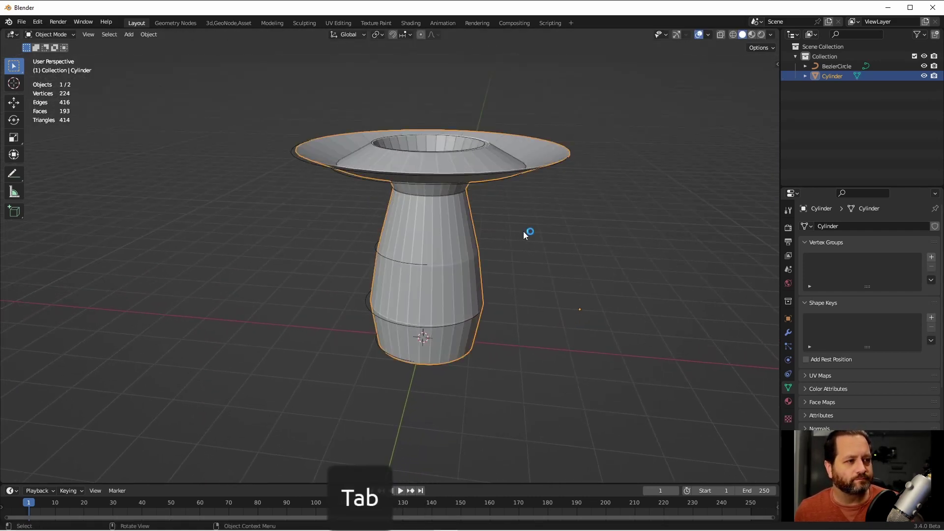
pyautogui.hotkey('ctrl', '2')
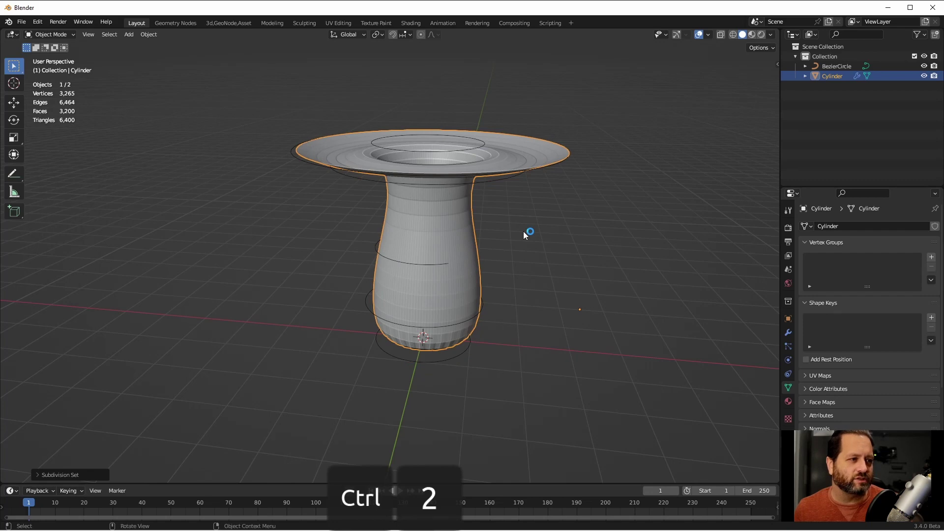
pyautogui.press('Tab')
pyautogui.press('Tab')
pyautogui.moveTo(471, 251)
pyautogui.mouseDown(button='middle')
pyautogui.moveTo(452, 174)
pyautogui.moveTo(443, 206)
pyautogui.moveTo(467, 257)
pyautogui.mouseUp(button='middle')
pyautogui.scroll(3, 447, 179)
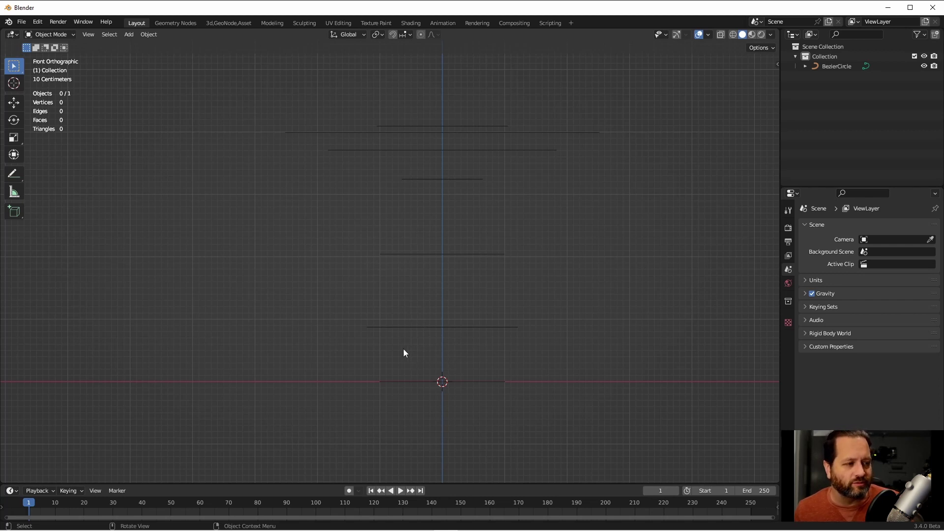
# Add a Bezier curve and move it down below the rings.
pyautogui.hotkey('shift', 'a')
pyautogui.click(442, 61)
pyautogui.press('g')
pyautogui.click(516, 403)
# Extrude the curve's points up along the circles' left ends to form the guide curve.
pyautogui.press('Tab')
pyautogui.press('g')
pyautogui.click(379, 270)
pyautogui.press('s')
pyautogui.press('e')
pyautogui.click(404, 179)
pyautogui.press('e')
pyautogui.click(377, 125)
pyautogui.press('e')
pyautogui.click(333, 139)
pyautogui.press('Tab')
# Select the stacked profile circles and view them straight from the front.
pyautogui.moveTo(333, 139); pyautogui.dragTo(412, 412, button='middle')
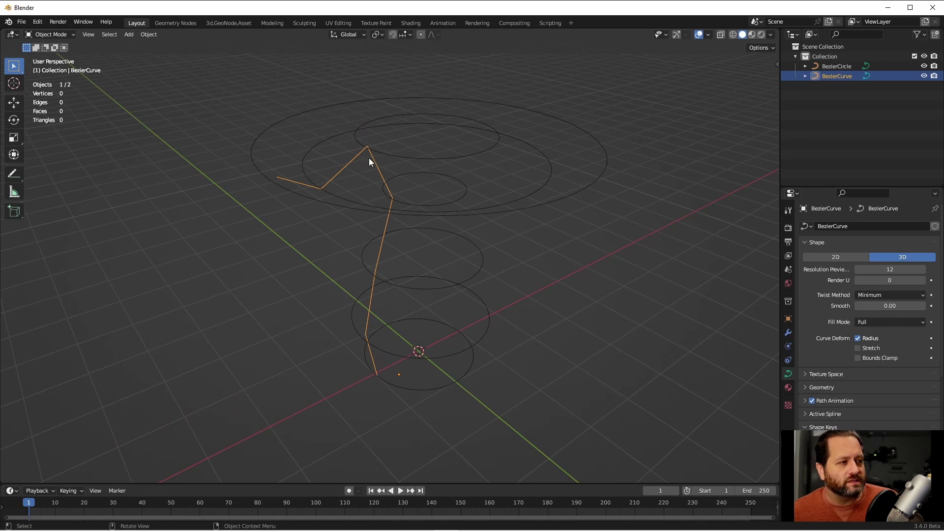
pyautogui.moveTo(421, 363); pyautogui.dragTo(375, 386, button='middle')
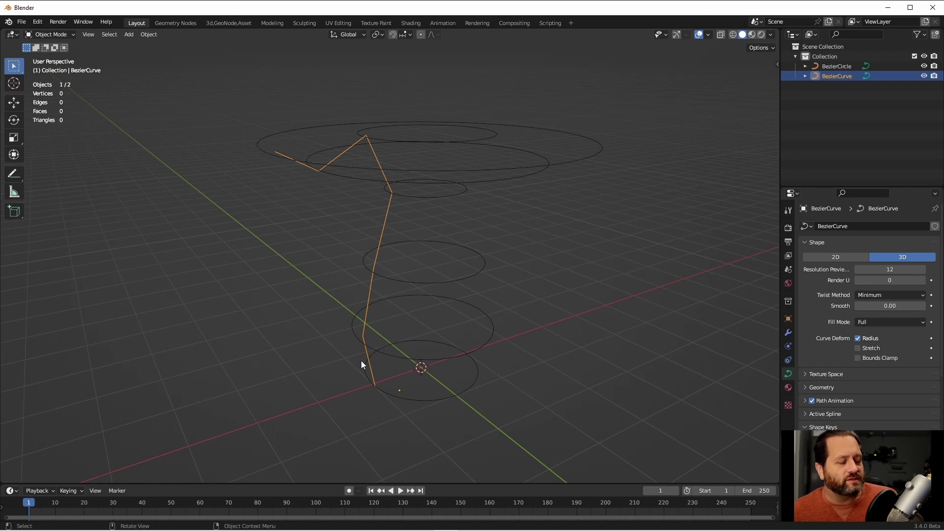
pyautogui.click(497, 172)
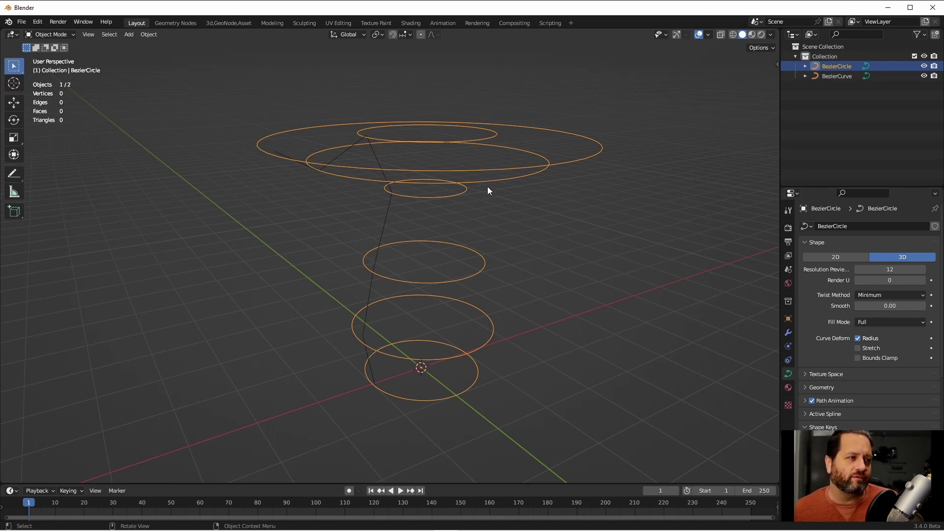
pyautogui.press('KP_1')
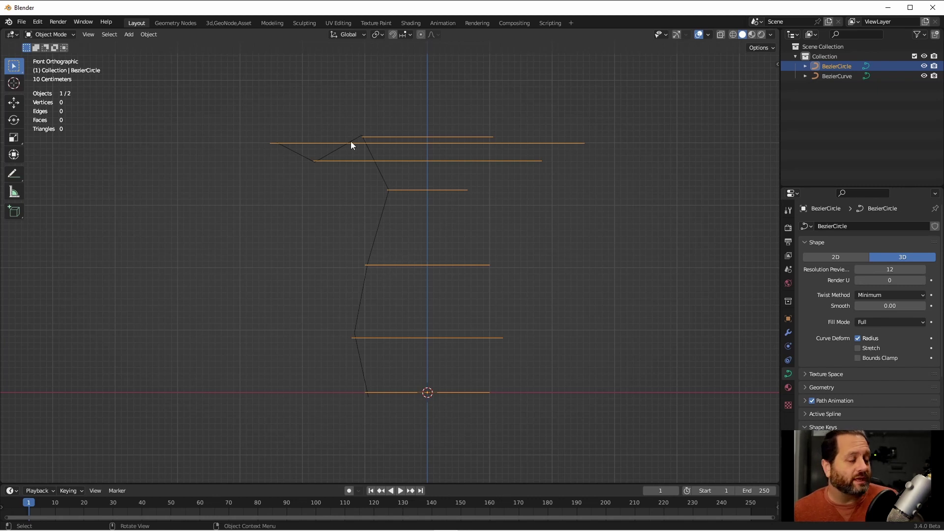
pyautogui.moveTo(348, 126); pyautogui.dragTo(472, 221, button='middle')
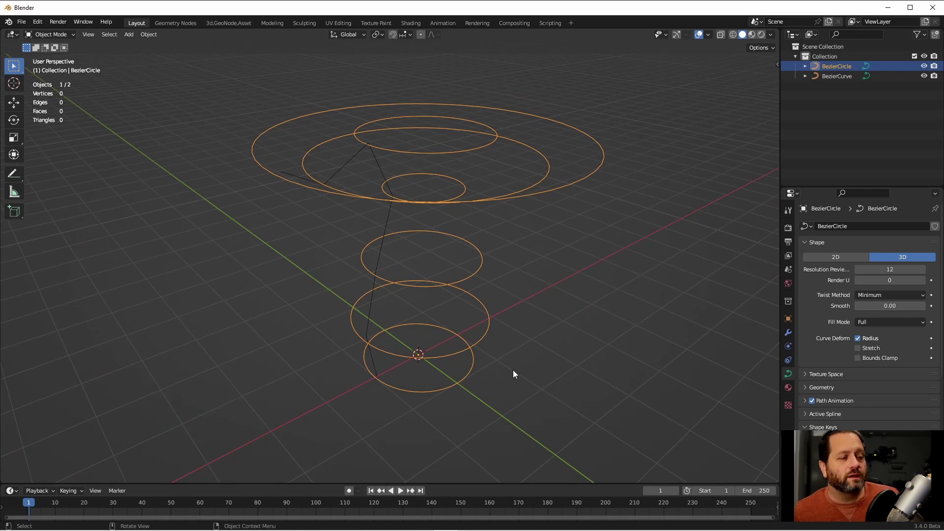
pyautogui.press('`')
pyautogui.click(462, 301)
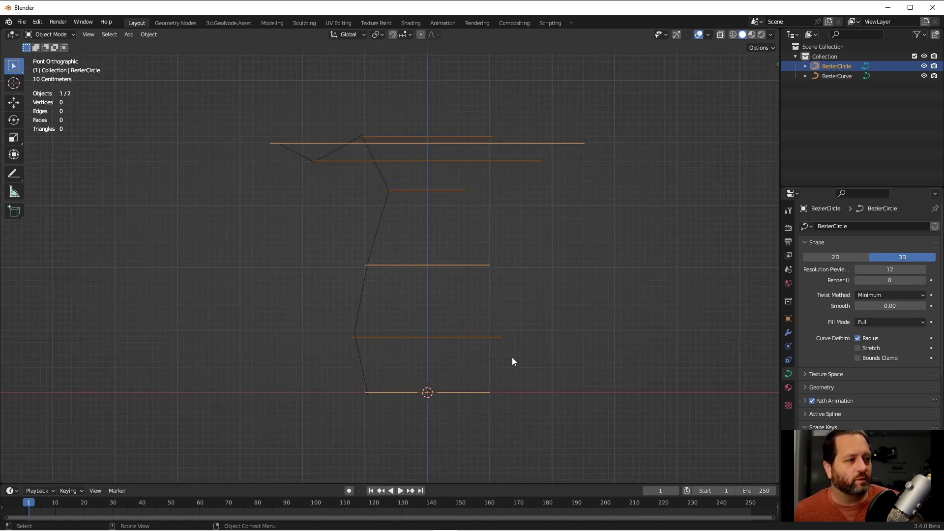
pyautogui.scroll(-3, 495, 276)
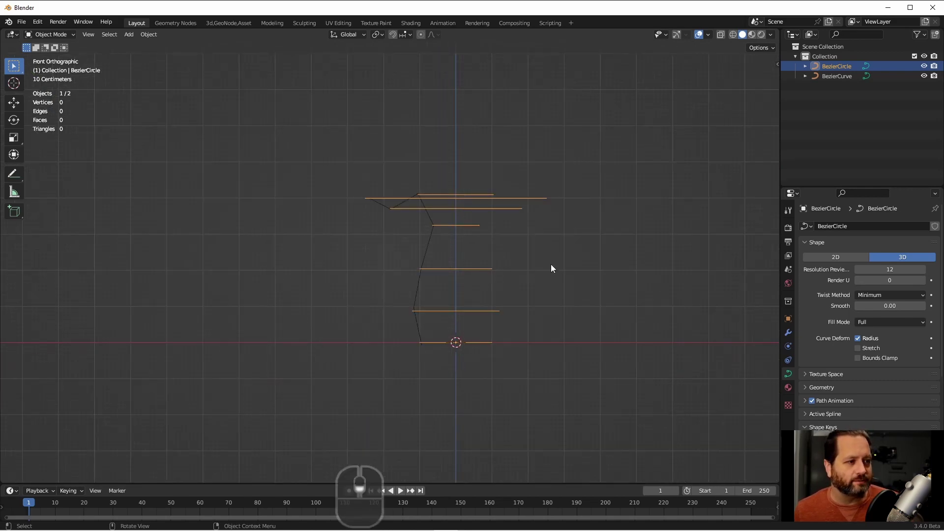
# In the Geometry Nodes workspace, give the circles a new node tree.
pyautogui.hotkey('ctrl', 'pagedown')
pyautogui.press('`')
pyautogui.click(390, 294)
pyautogui.scroll(3, 558, 363)
pyautogui.moveTo(543, 288); pyautogui.dragTo(543, 258)
pyautogui.scroll(4, 517, 157)
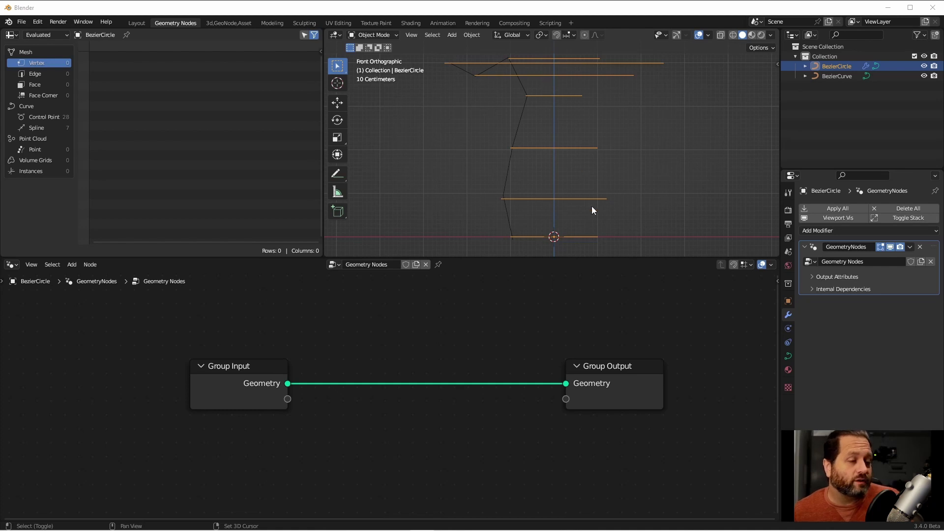
# Insert a Capture Attribute node between Group Input and Group Output.
pyautogui.click(274, 372)
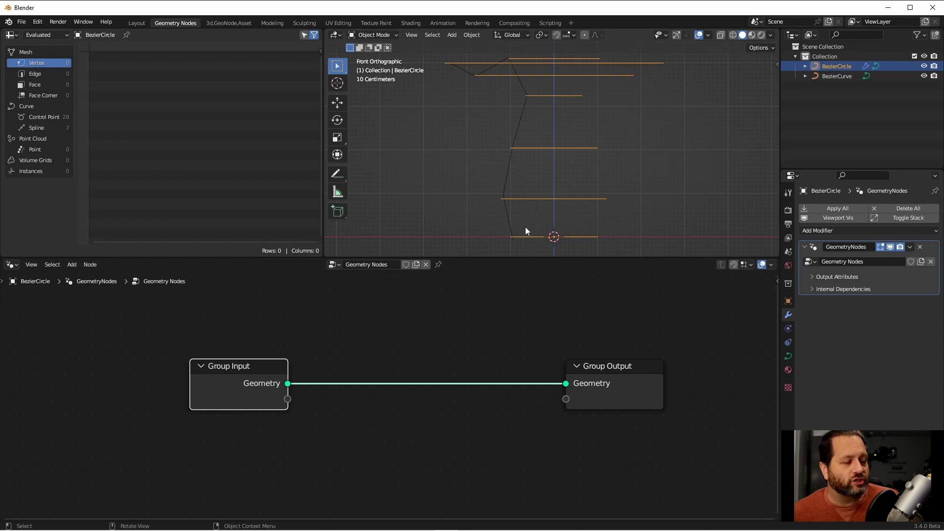
pyautogui.moveTo(231, 393); pyautogui.dragTo(186, 373)
pyautogui.hotkey('shift', 'a')
pyautogui.click(483, 307)
pyautogui.click(399, 404)
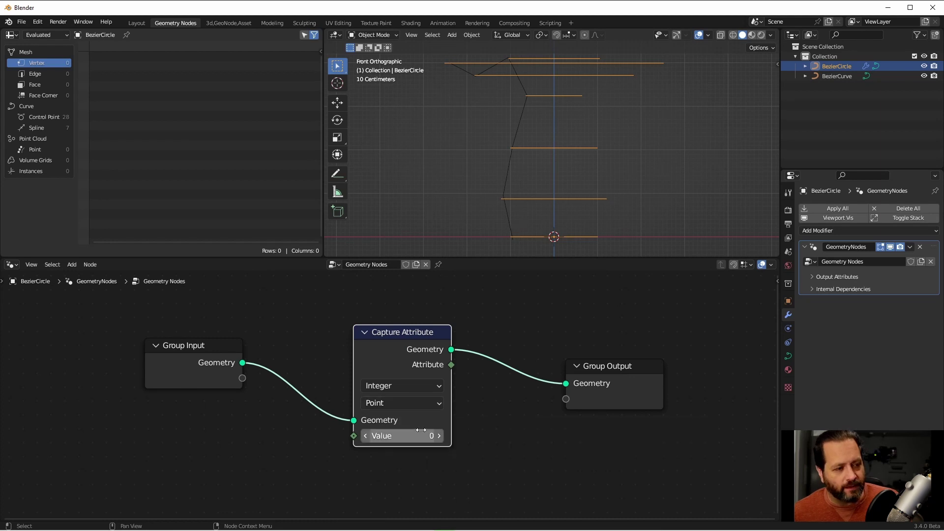
pyautogui.press('Home')
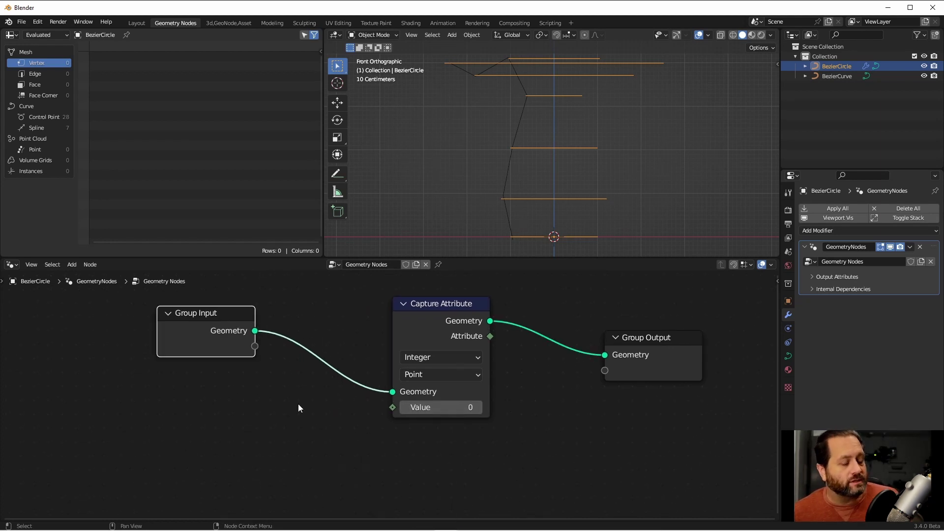
# Add a Curve of Point node and link its Curve Index into the captured Value.
pyautogui.hotkey('shift', 'a')
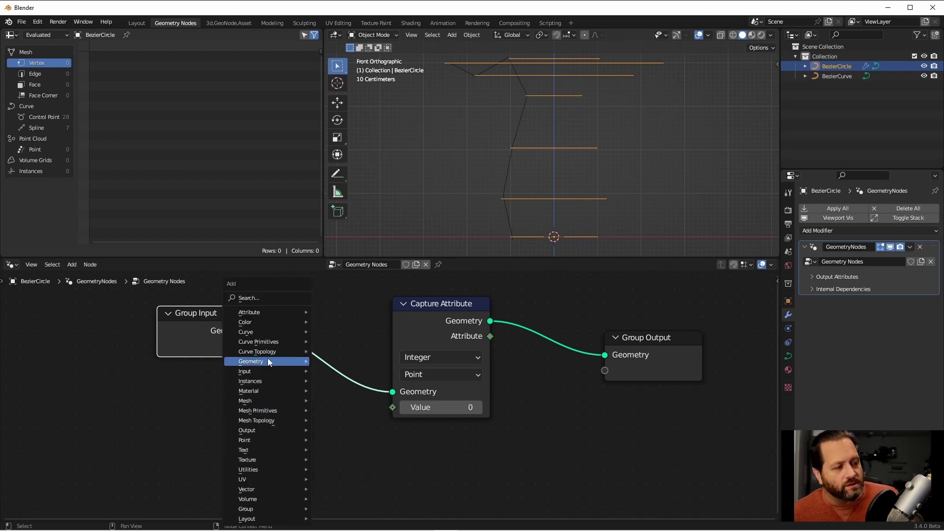
pyautogui.moveTo(264, 353)
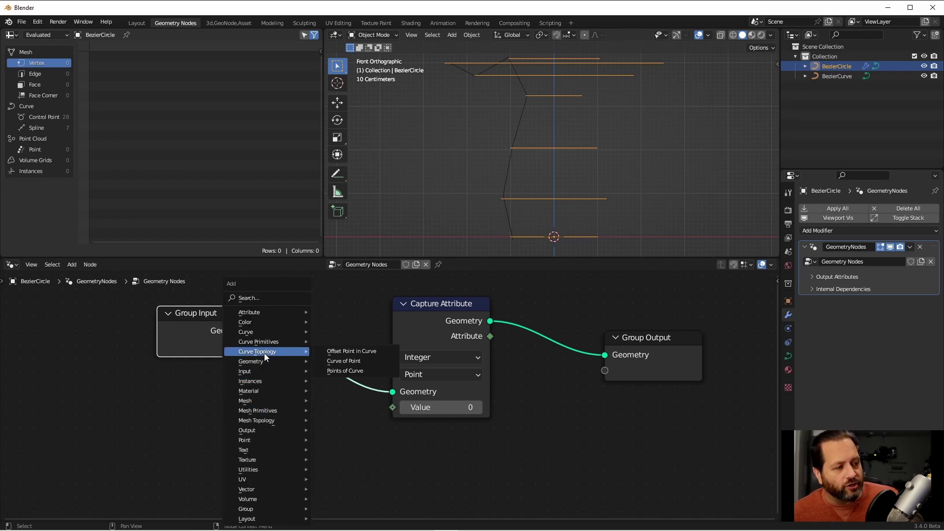
pyautogui.click(355, 360)
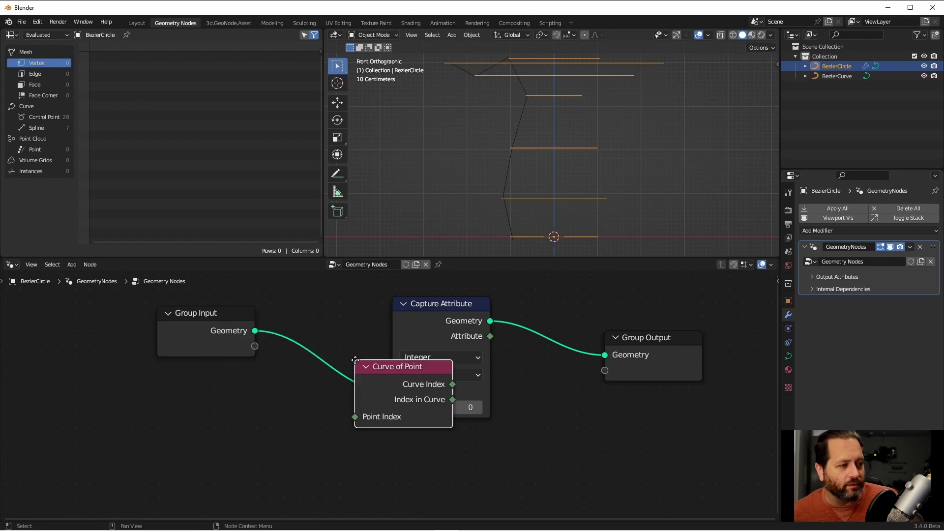
pyautogui.moveTo(419, 433); pyautogui.dragTo(447, 409)
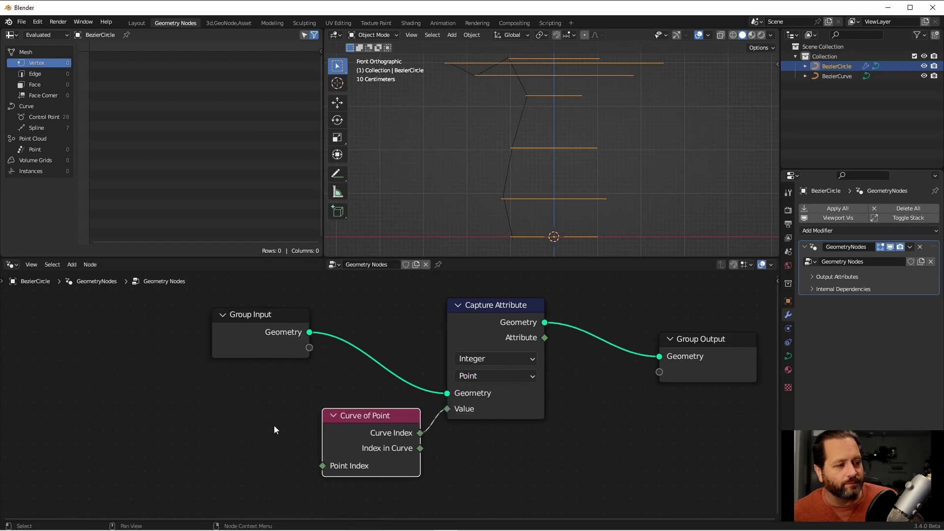
pyautogui.click(295, 427)
# Add an Index node and connect it to Curve of Point's Point Index.
pyautogui.hotkey('shift', 'a')
pyautogui.moveTo(208, 372)
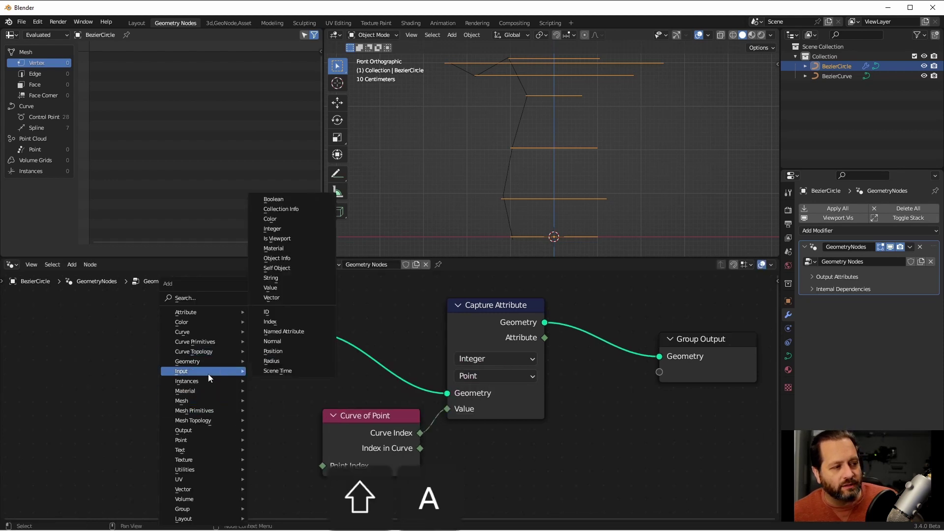
pyautogui.click(271, 322)
pyautogui.click(220, 452)
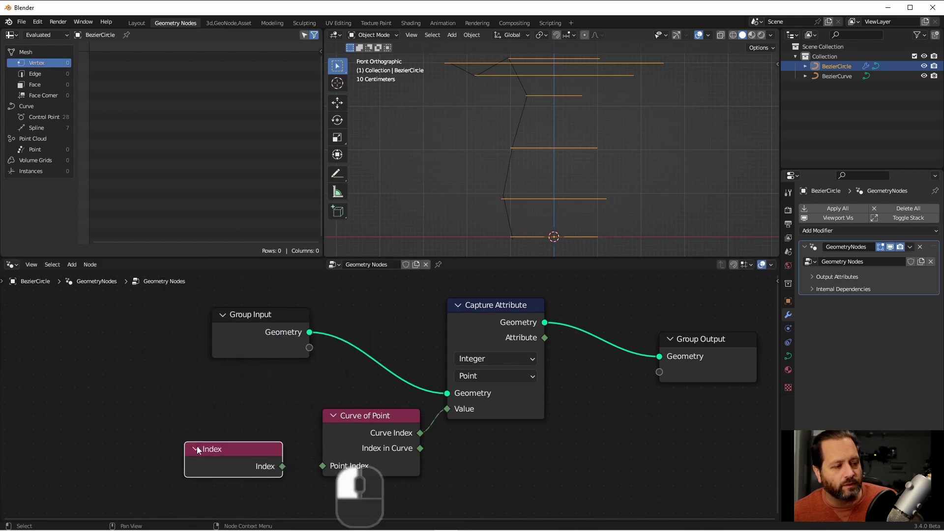
pyautogui.moveTo(282, 466); pyautogui.dragTo(326, 465)
pyautogui.moveTo(256, 445); pyautogui.dragTo(271, 445)
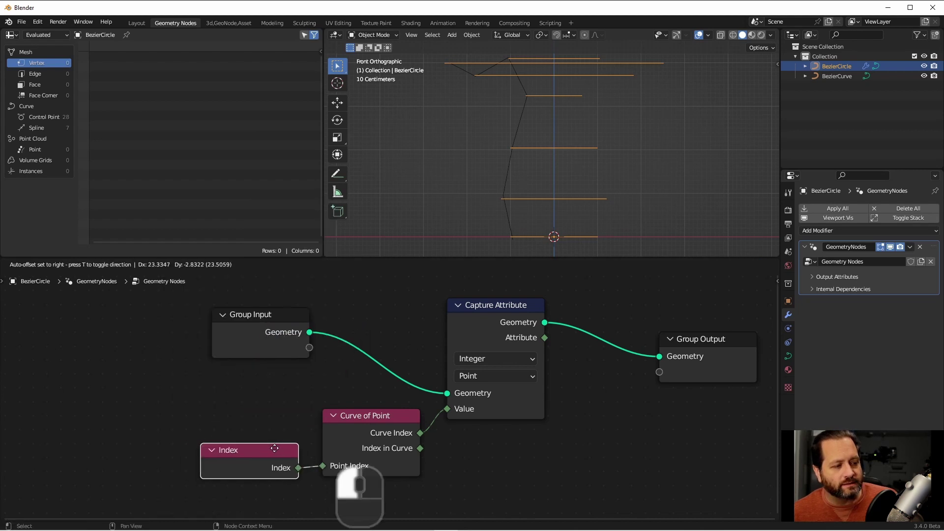
pyautogui.moveTo(492, 316); pyautogui.dragTo(370, 322, button='middle')
# Preview the Capture Attribute output in a Viewer and inspect control point data in the spreadsheet.
pyautogui.keyDown('ctrl'); pyautogui.keyDown('shift'); pyautogui.click(374, 318); pyautogui.keyUp('shift'); pyautogui.keyUp('ctrl')
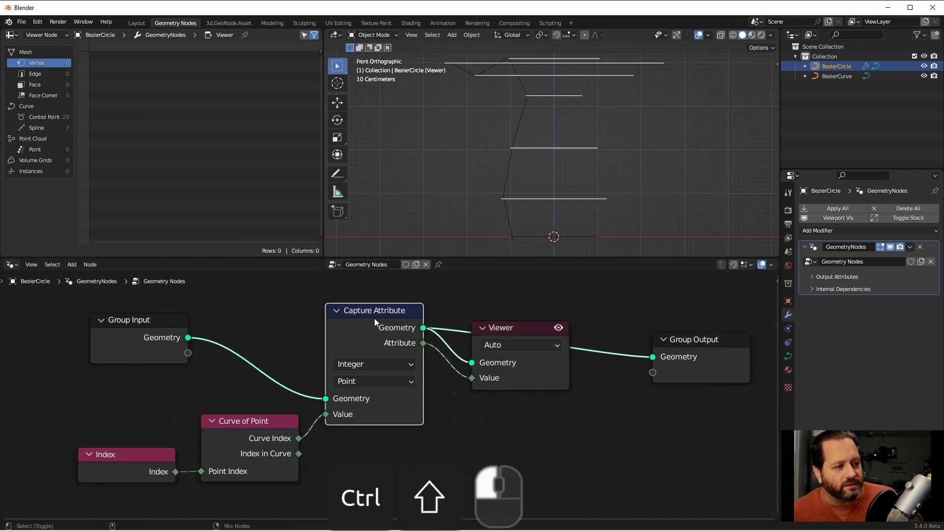
pyautogui.click(51, 116)
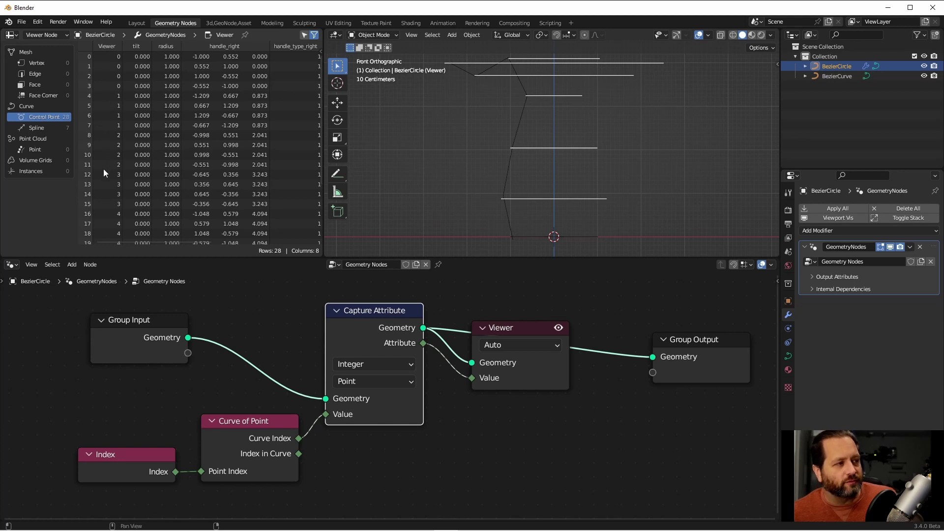
pyautogui.click(573, 150)
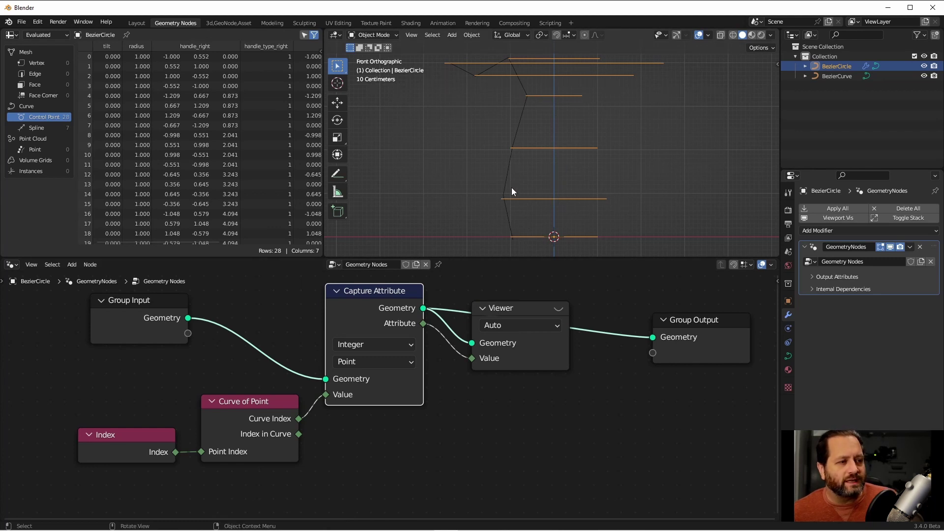
pyautogui.moveTo(544, 347)
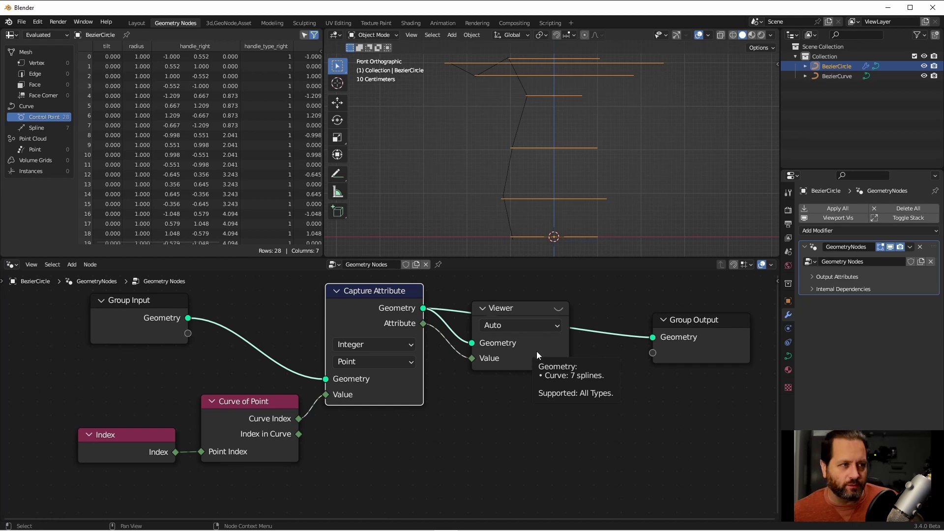
pyautogui.scroll(-1, 412, 417)
# Add an Object Info node fed by a new Object group input, set to BezierCurve.
pyautogui.hotkey('shift', 'a')
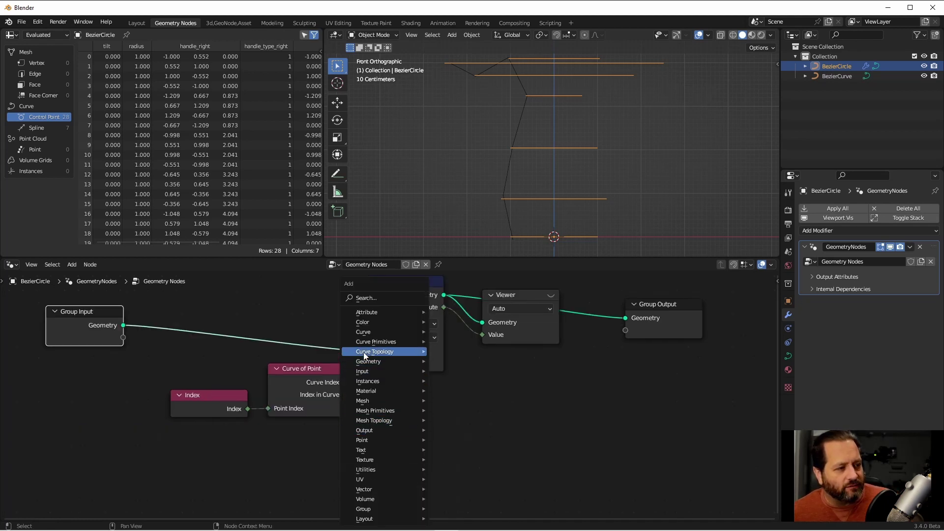
pyautogui.moveTo(364, 373)
pyautogui.click(458, 258)
pyautogui.scroll(-2, 312, 414)
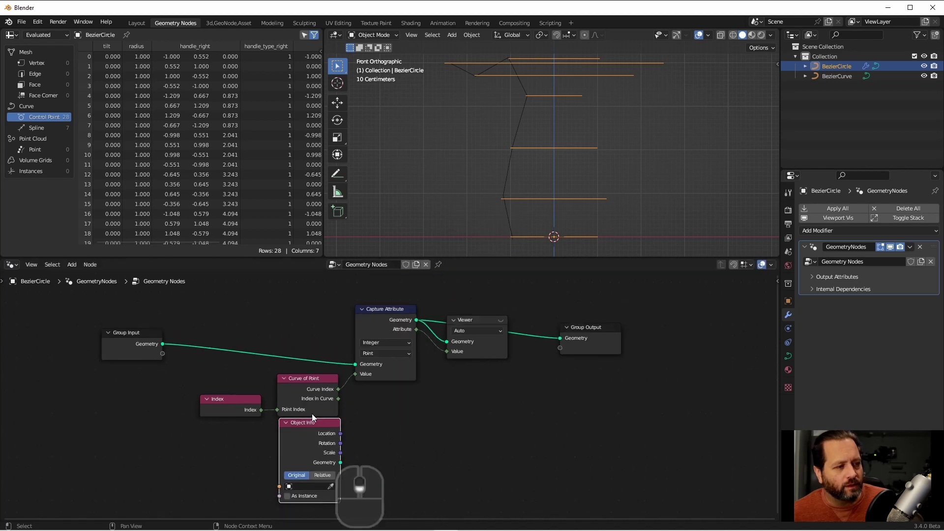
pyautogui.click(113, 340)
pyautogui.moveTo(140, 356); pyautogui.dragTo(315, 477)
pyautogui.click(876, 274)
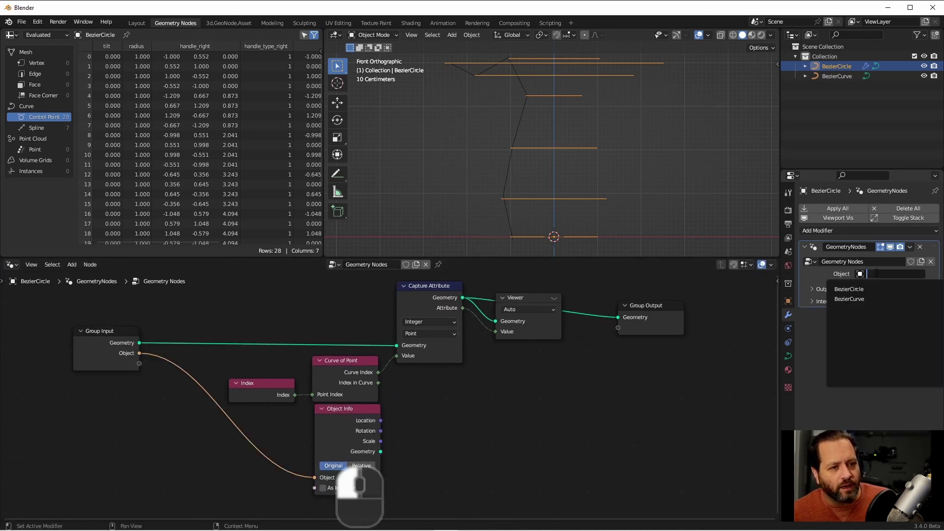
pyautogui.click(870, 300)
pyautogui.moveTo(376, 422); pyautogui.dragTo(372, 425)
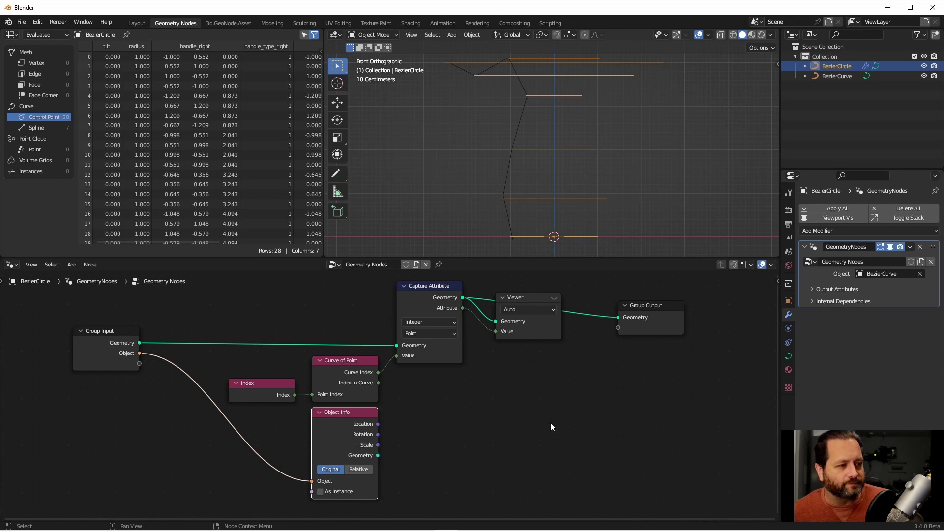
# Duplicate the Capture Attribute node and feed Object Info's Geometry into the copy.
pyautogui.scroll(-2, 302, 399)
pyautogui.moveTo(301, 399); pyautogui.dragTo(376, 429)
pyautogui.click(368, 305)
pyautogui.hotkey('shift', 'd')
pyautogui.click(576, 423)
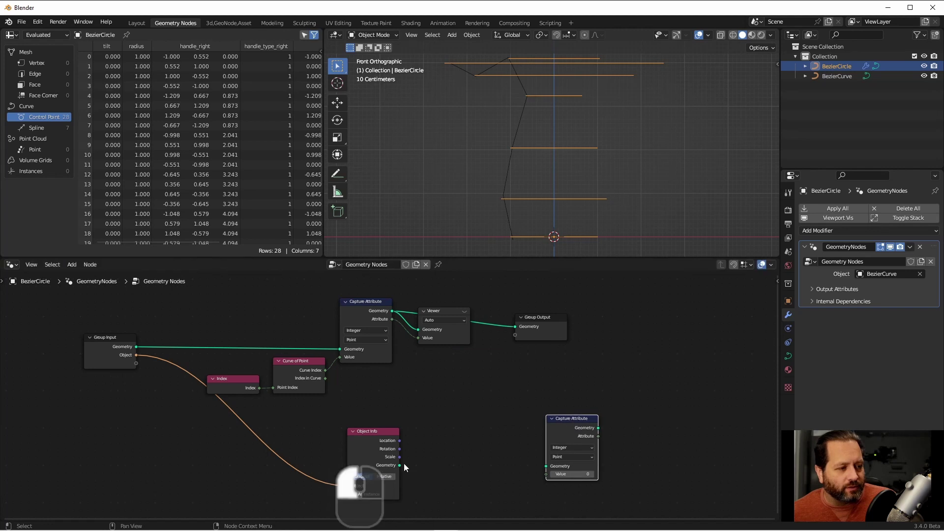
pyautogui.moveTo(399, 465); pyautogui.dragTo(546, 466)
pyautogui.moveTo(559, 429); pyautogui.dragTo(635, 403)
# Add an Integer Sample Index node reading the first capture's geometry and captured attribute.
pyautogui.hotkey('shift', 'a')
pyautogui.moveTo(511, 362)
pyautogui.click(587, 297)
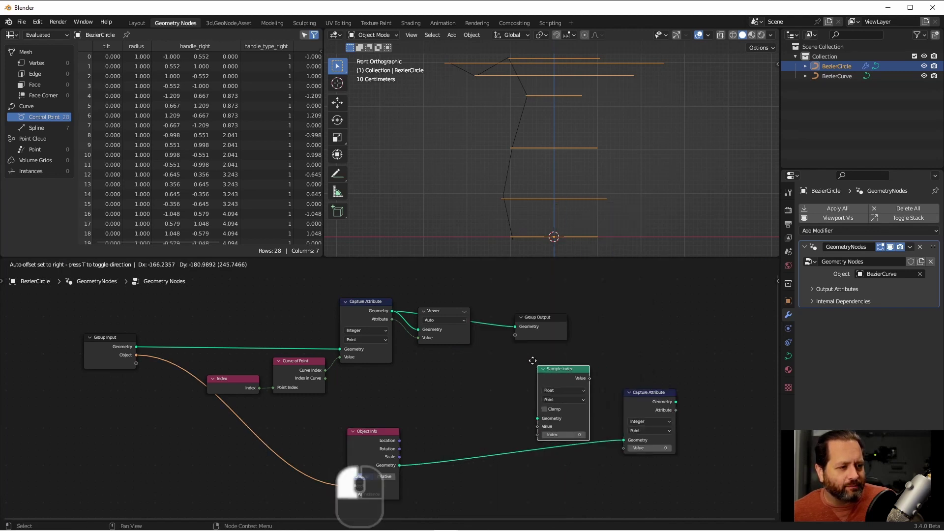
pyautogui.click(523, 355)
pyautogui.click(562, 380)
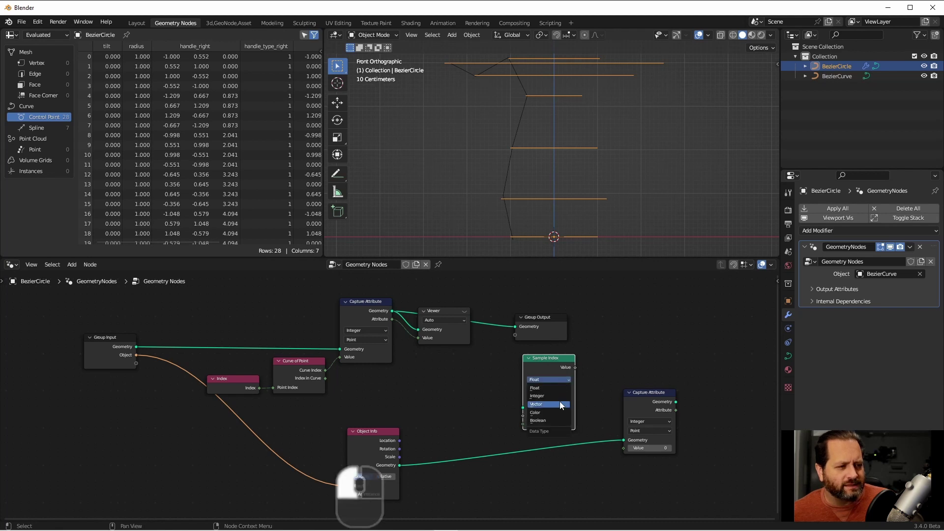
pyautogui.click(560, 397)
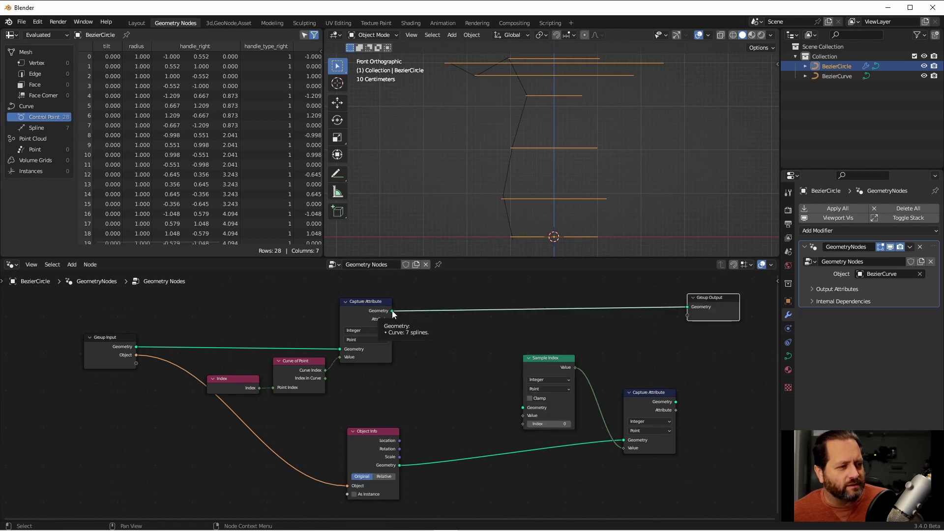
pyautogui.moveTo(393, 312); pyautogui.dragTo(524, 408)
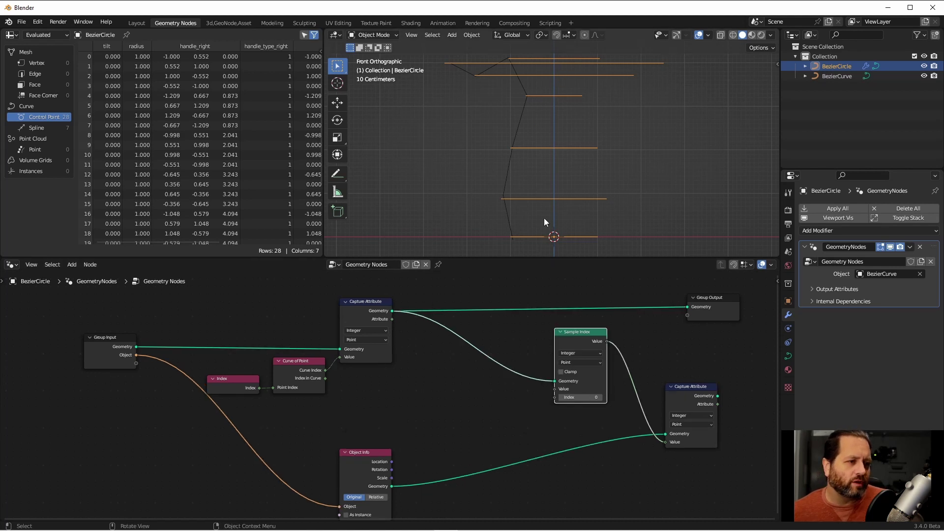
pyautogui.moveTo(392, 319); pyautogui.dragTo(555, 392)
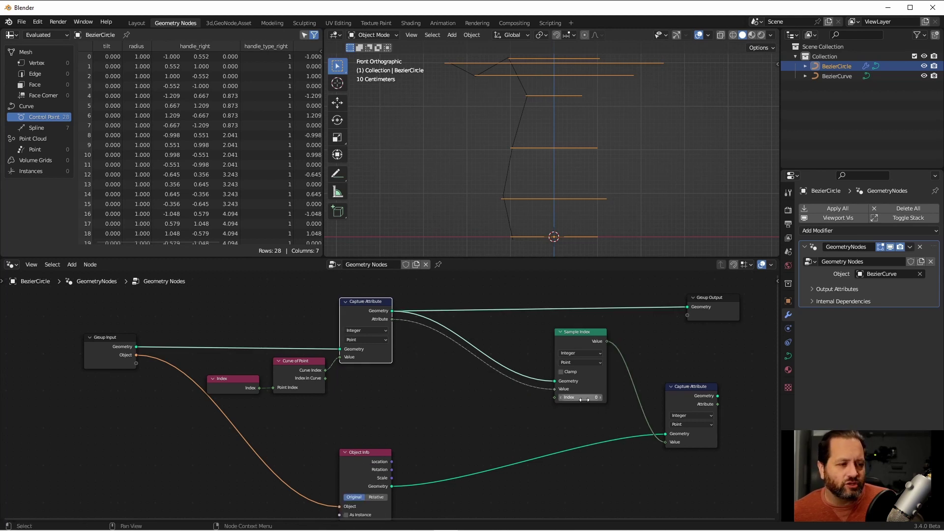
pyautogui.moveTo(578, 335); pyautogui.dragTo(607, 336)
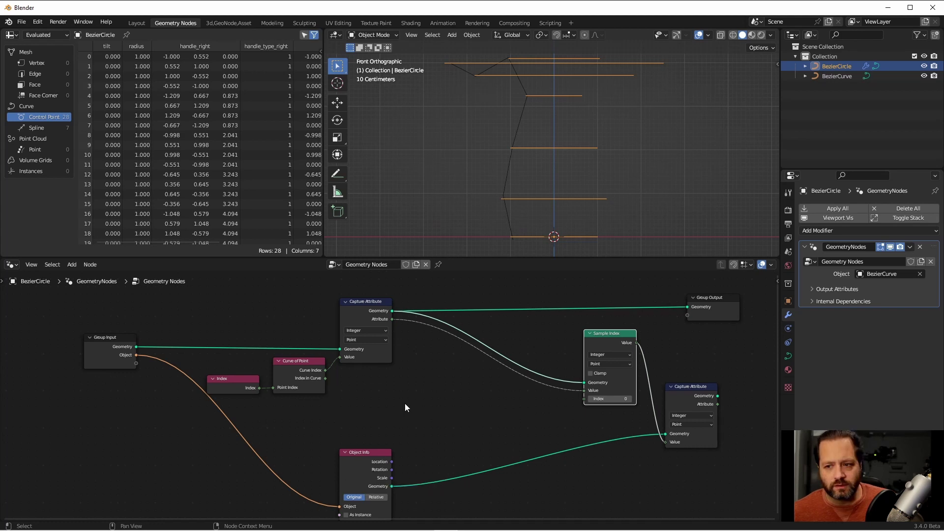
# Add a Sample Nearest node below the capture links and feed it the captured geometry.
pyautogui.click(494, 403)
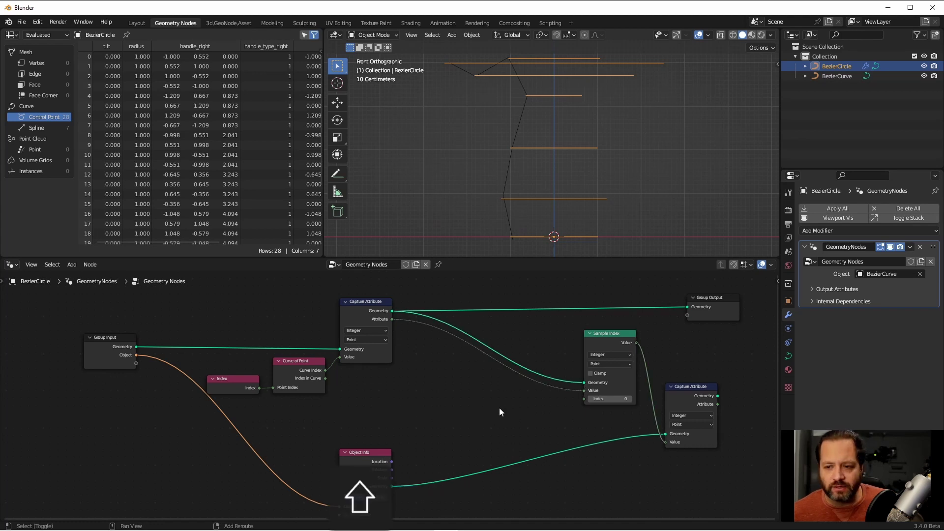
pyautogui.hotkey('shift', 'a')
pyautogui.moveTo(487, 362)
pyautogui.click(546, 305)
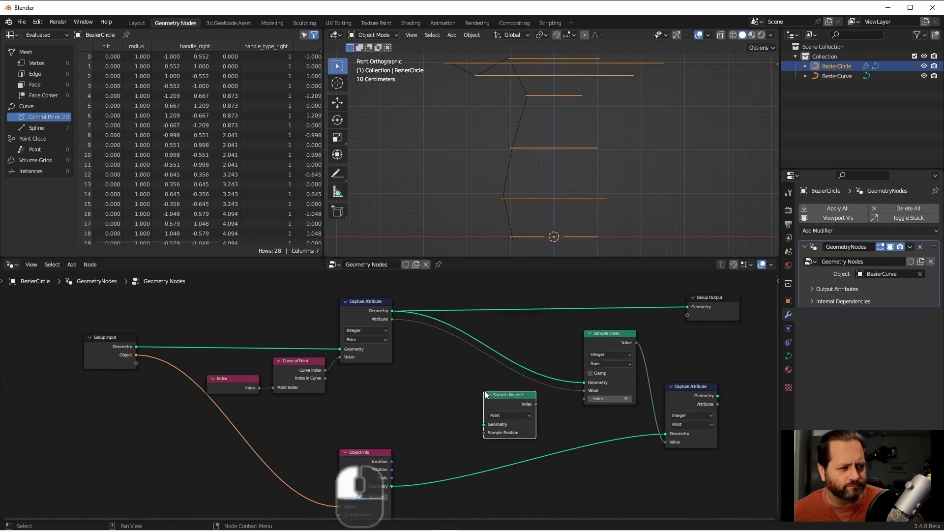
pyautogui.click(496, 370)
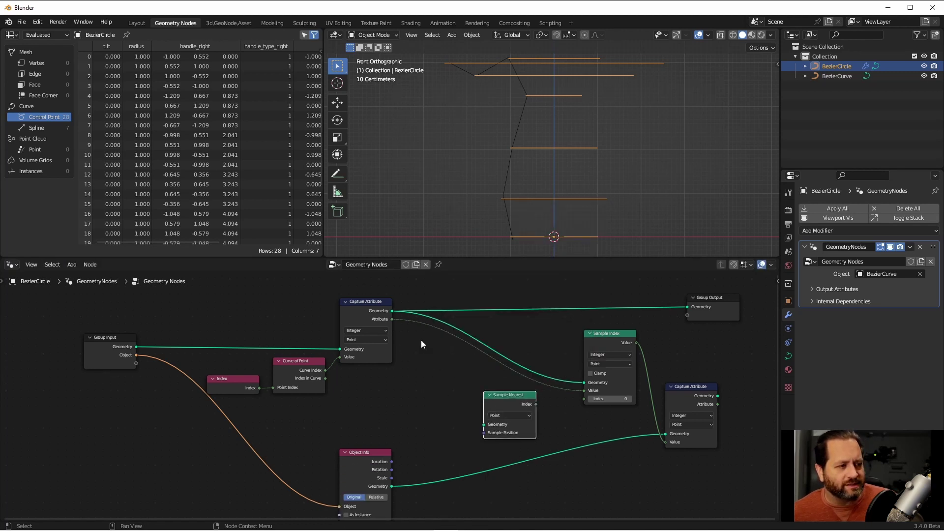
pyautogui.moveTo(392, 311); pyautogui.dragTo(485, 425)
# Add a Position input node and link it into Sample Nearest's Sample Position.
pyautogui.scroll(2, 485, 425)
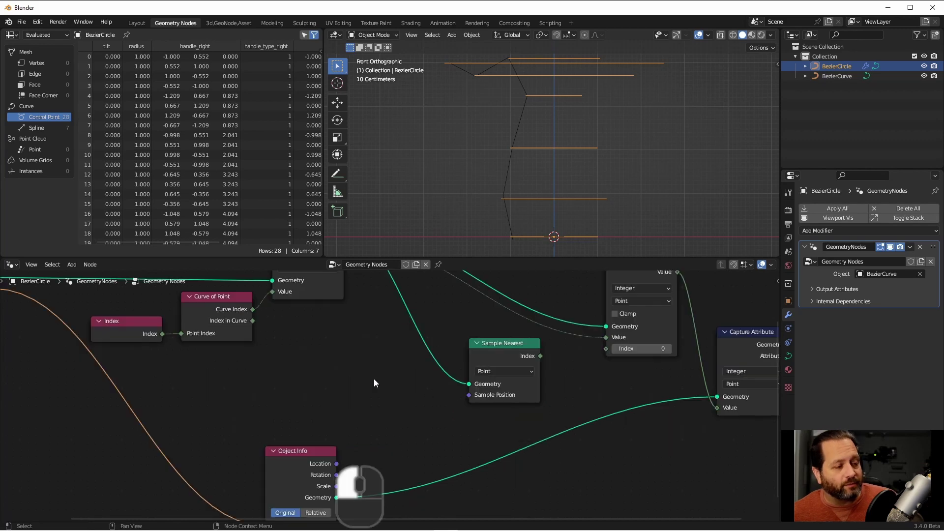
pyautogui.hotkey('shift', 'a')
pyautogui.moveTo(353, 373)
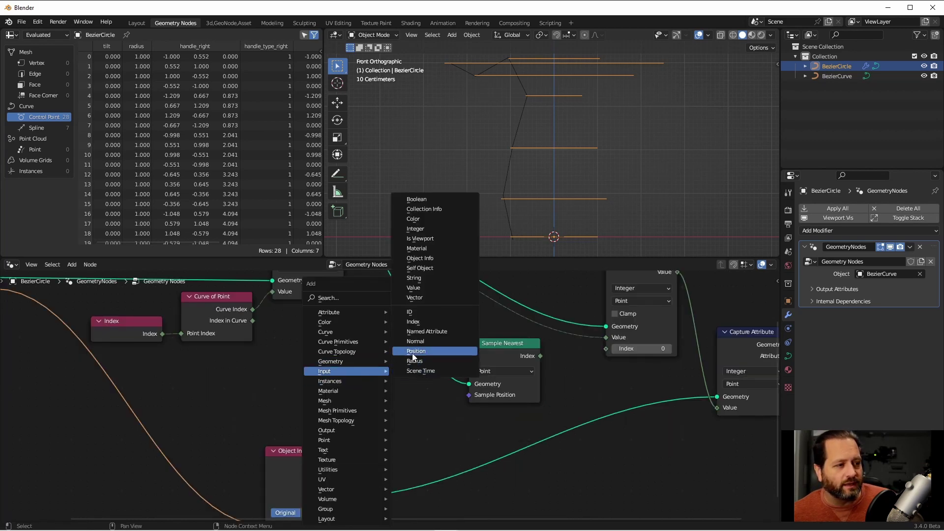
pyautogui.click(445, 351)
pyautogui.click(418, 412)
pyautogui.moveTo(417, 409); pyautogui.dragTo(469, 395)
pyautogui.scroll(-1, 553, 366)
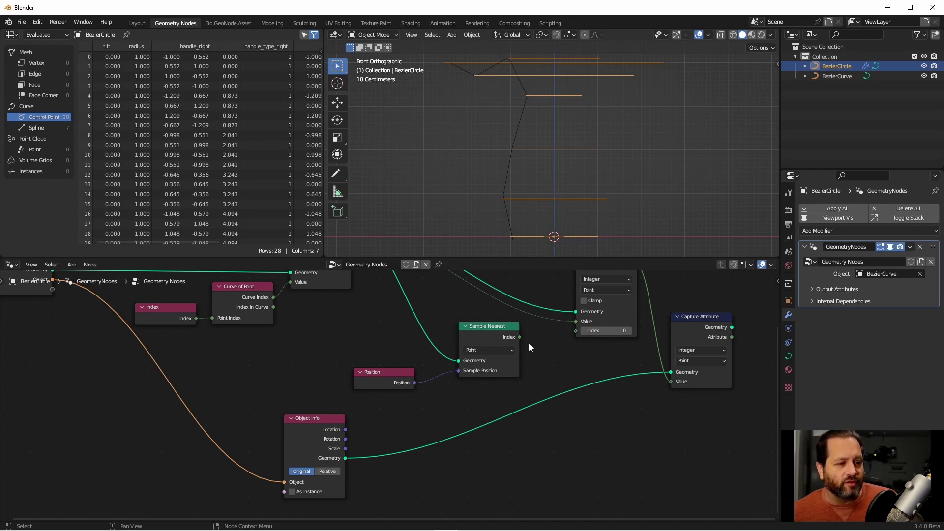
# Connect Sample Nearest's Index output to the Sample Index node's Index input.
pyautogui.scroll(1, 530, 338)
pyautogui.moveTo(531, 299); pyautogui.dragTo(559, 347, button='middle')
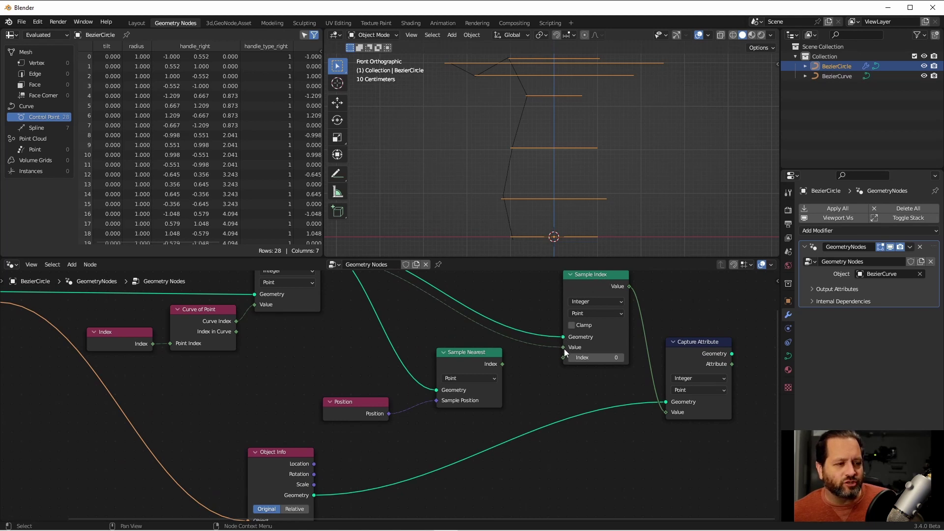
pyautogui.moveTo(565, 347)
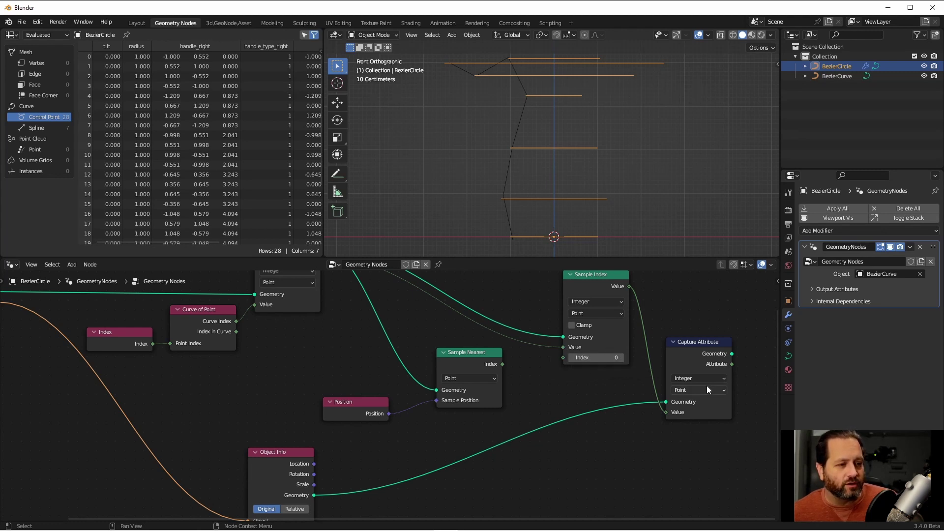
pyautogui.press('f')
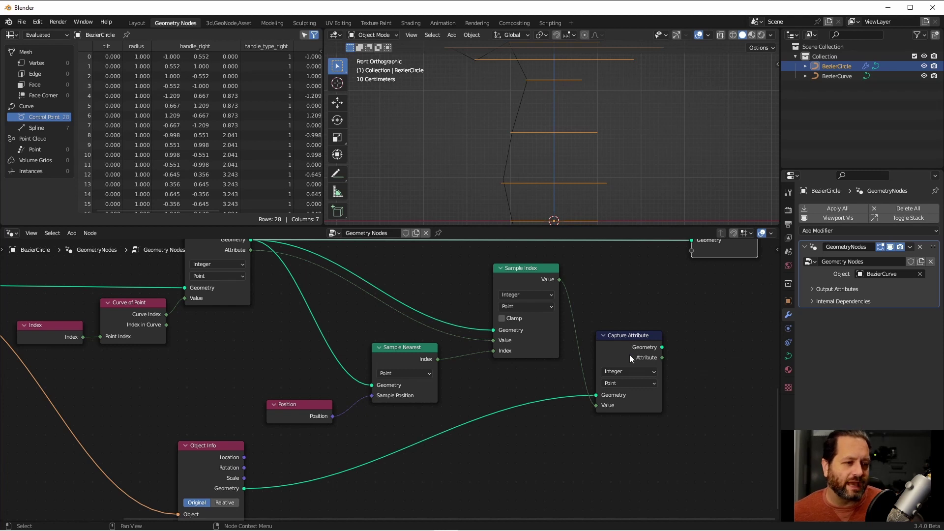
pyautogui.keyDown('ctrl'); pyautogui.keyDown('shift'); pyautogui.click(631, 356); pyautogui.keyUp('shift'); pyautogui.keyUp('ctrl')
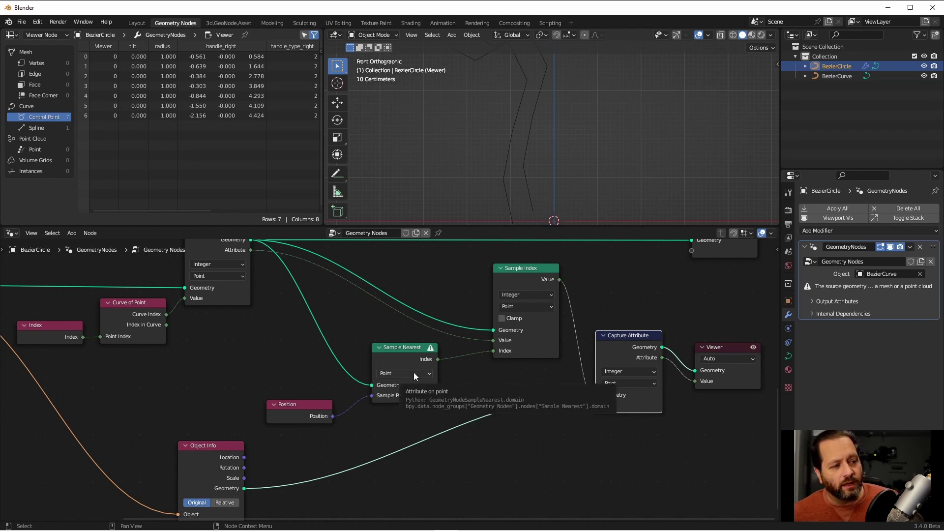
pyautogui.moveTo(431, 350)
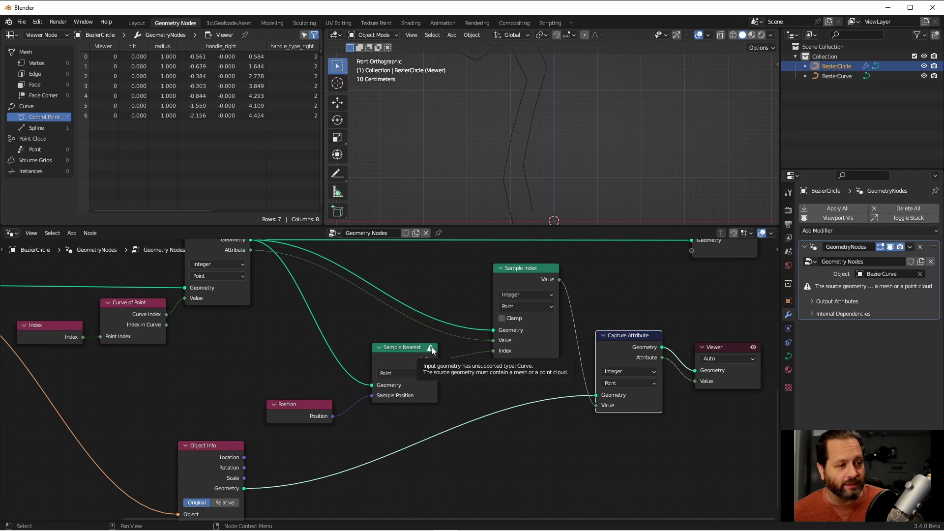
pyautogui.moveTo(431, 350); pyautogui.dragTo(449, 352)
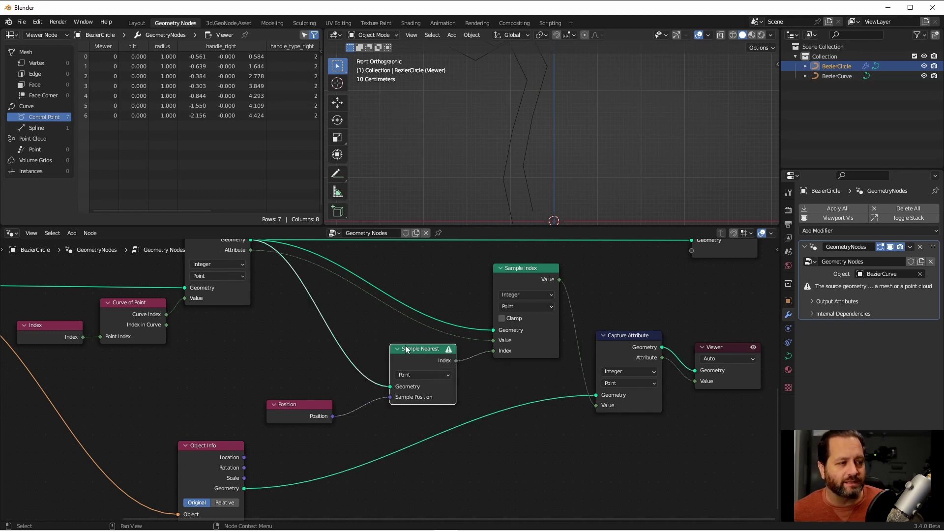
pyautogui.press('shift')
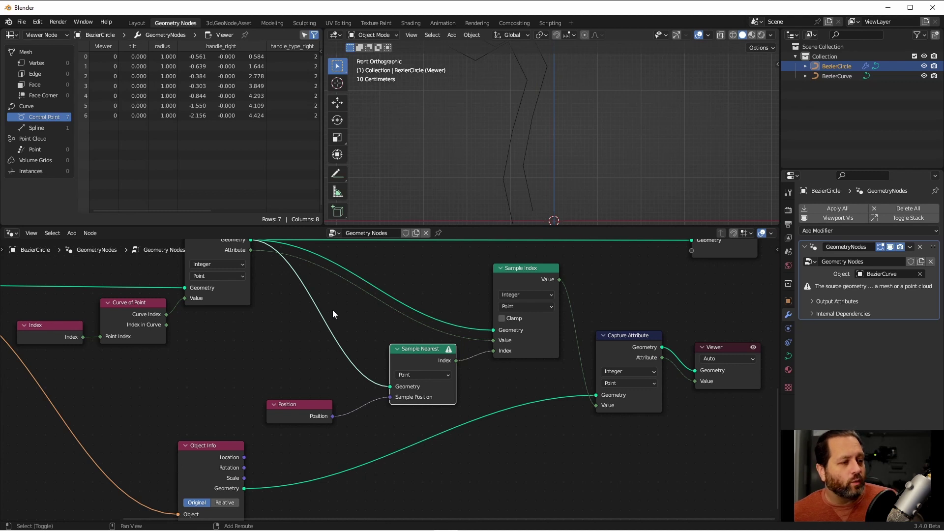
# Insert Curve to Mesh on the Sample Nearest link and wire its Mesh into Sample Index's geometry.
pyautogui.hotkey('shift', 'a')
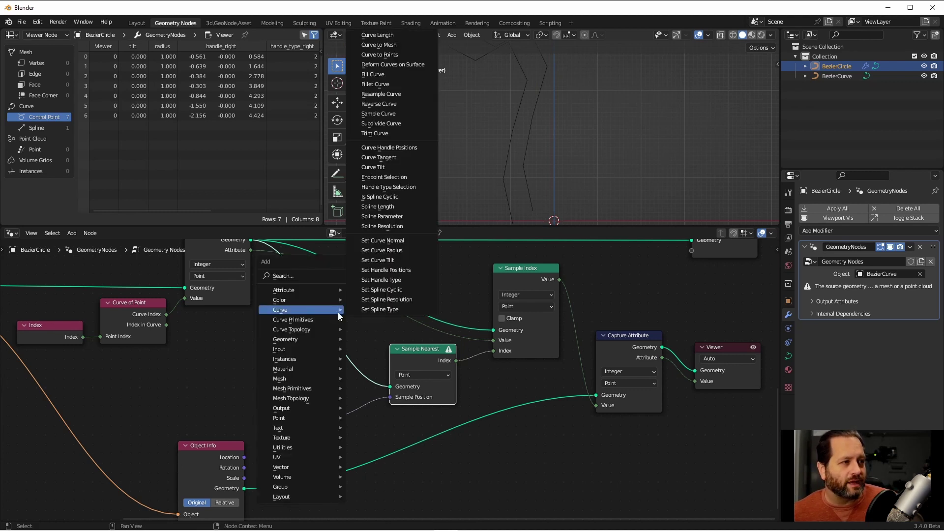
pyautogui.click(379, 44)
pyautogui.click(340, 335)
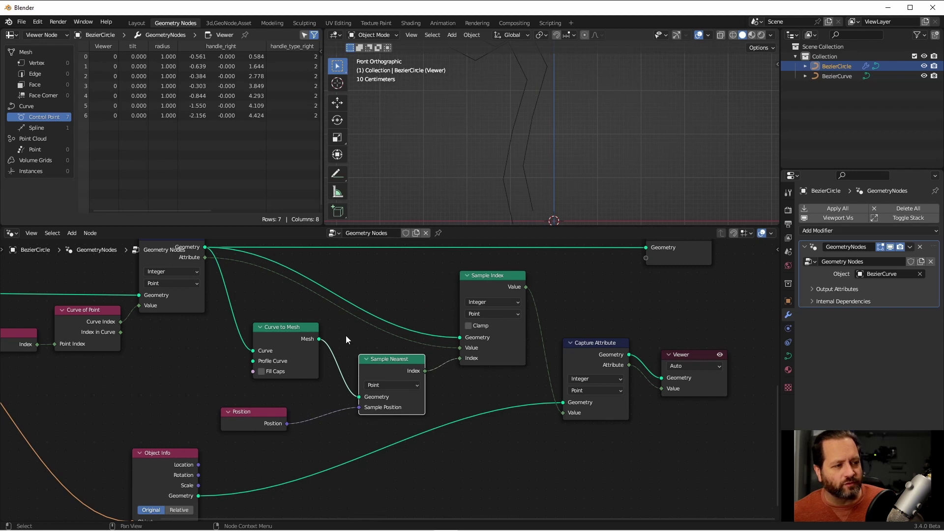
pyautogui.moveTo(318, 339); pyautogui.dragTo(459, 339)
# Set Object Info to Relative and merge both captured geometries into the output with Join Geometry.
pyautogui.press('Home')
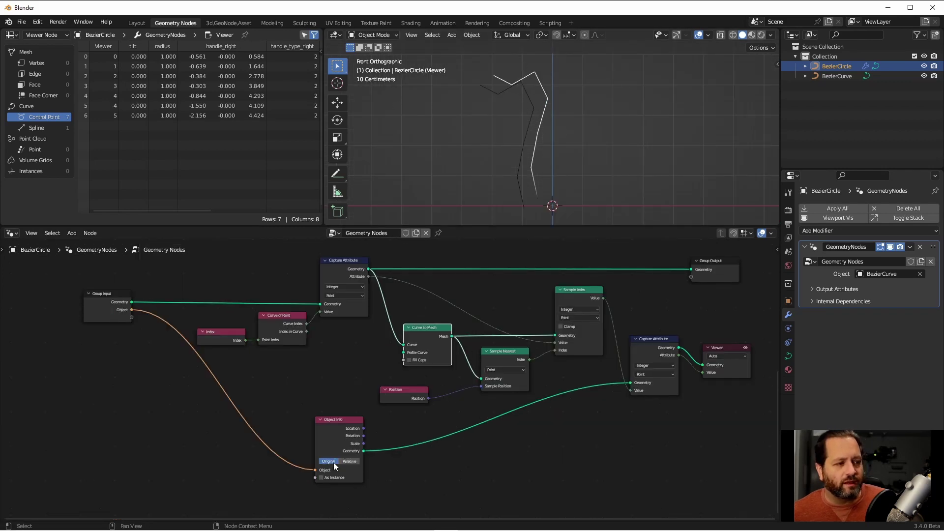
pyautogui.scroll(5, 334, 462)
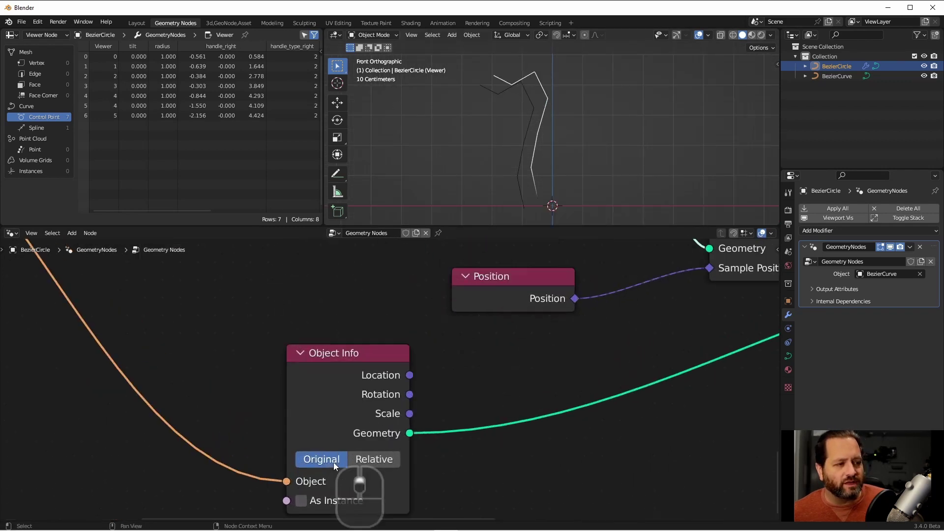
pyautogui.click(385, 460)
pyautogui.scroll(-5, 598, 308)
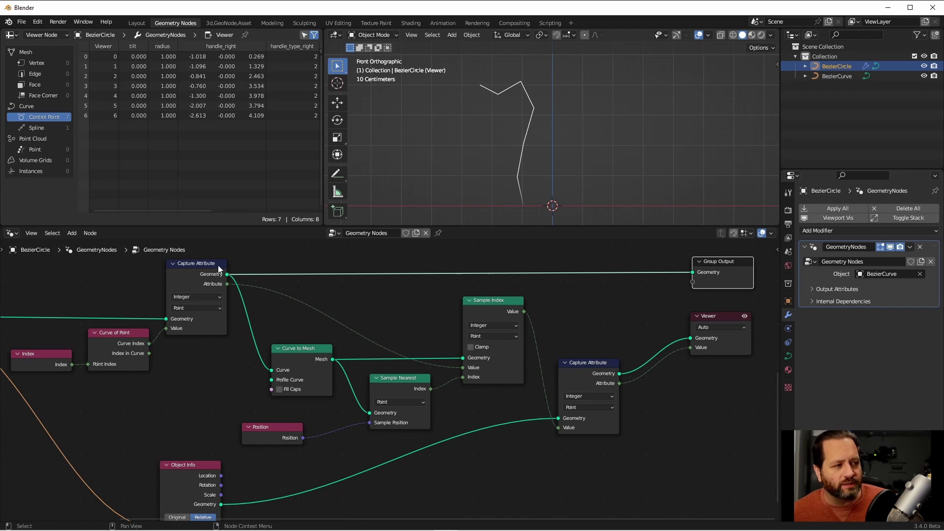
pyautogui.keyDown('ctrl'); pyautogui.keyDown('shift'); pyautogui.moveTo(571, 362); pyautogui.dragTo(219, 283, button='right'); pyautogui.keyUp('shift'); pyautogui.keyUp('ctrl')
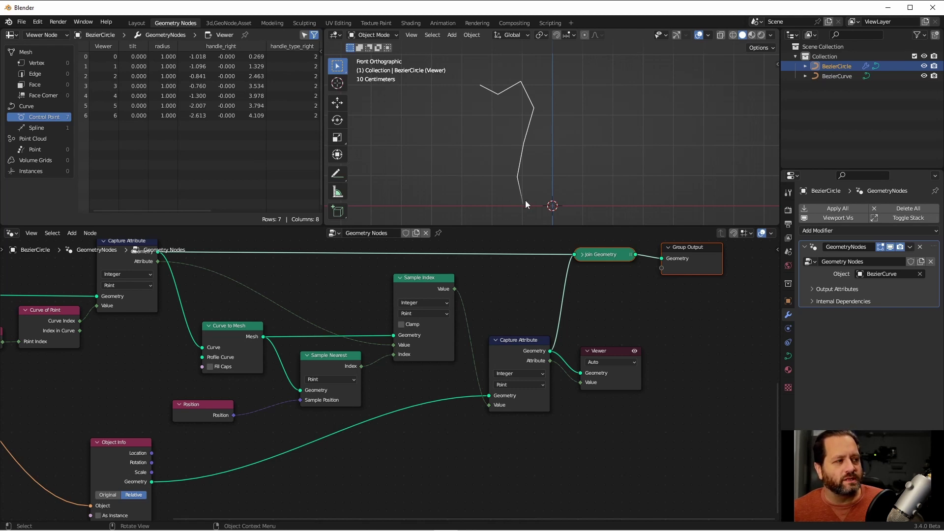
# In Edit Mode, flip the top two BezierCircle profiles vertically with S Z so their heights swap.
pyautogui.click(477, 90)
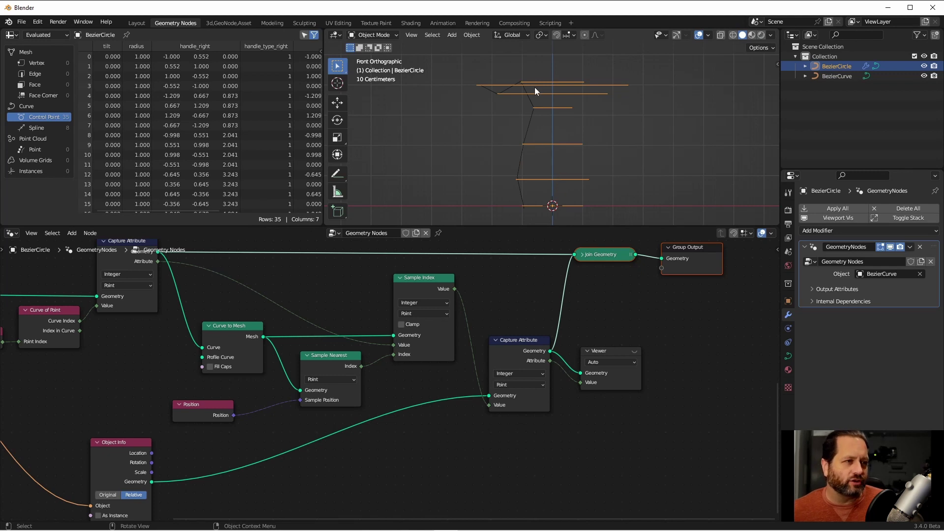
pyautogui.scroll(3, 503, 92)
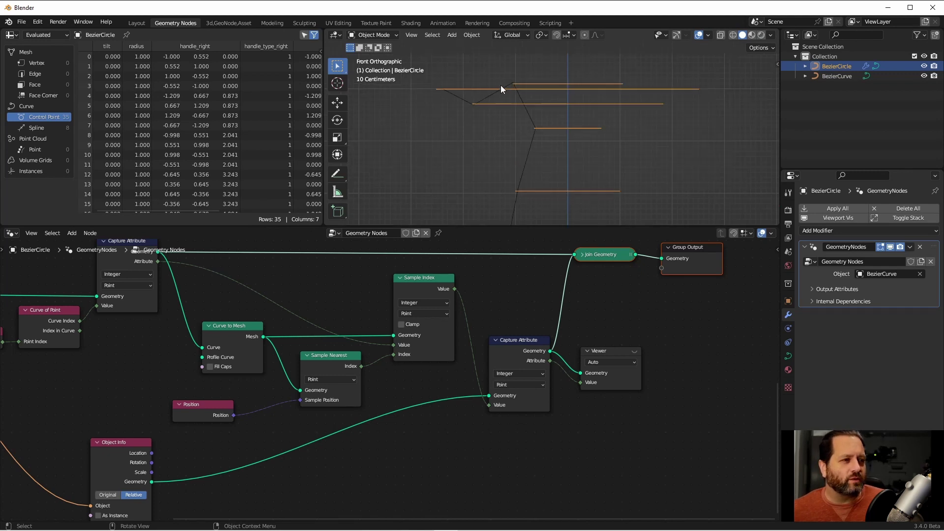
pyautogui.press('Tab')
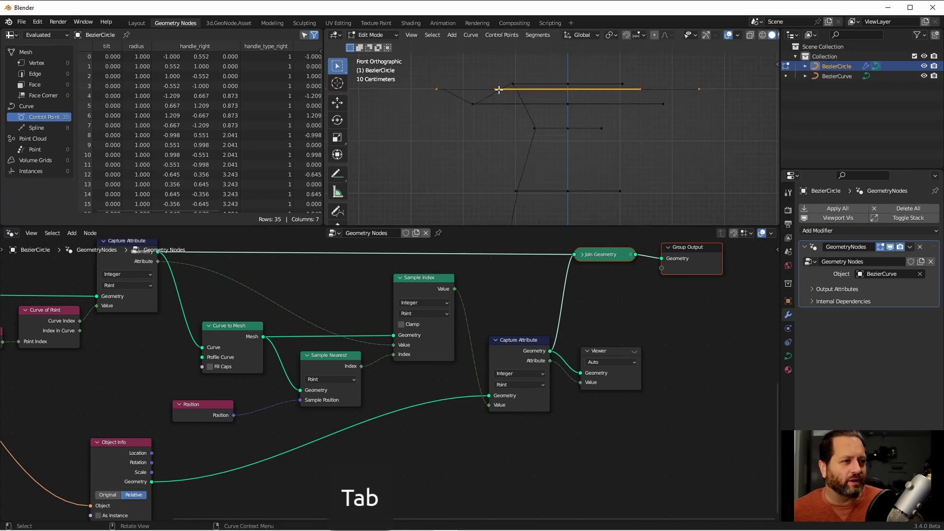
pyautogui.keyDown('shift'); pyautogui.click(474, 89); pyautogui.keyUp('shift')
pyautogui.press('s')
pyautogui.press('z')
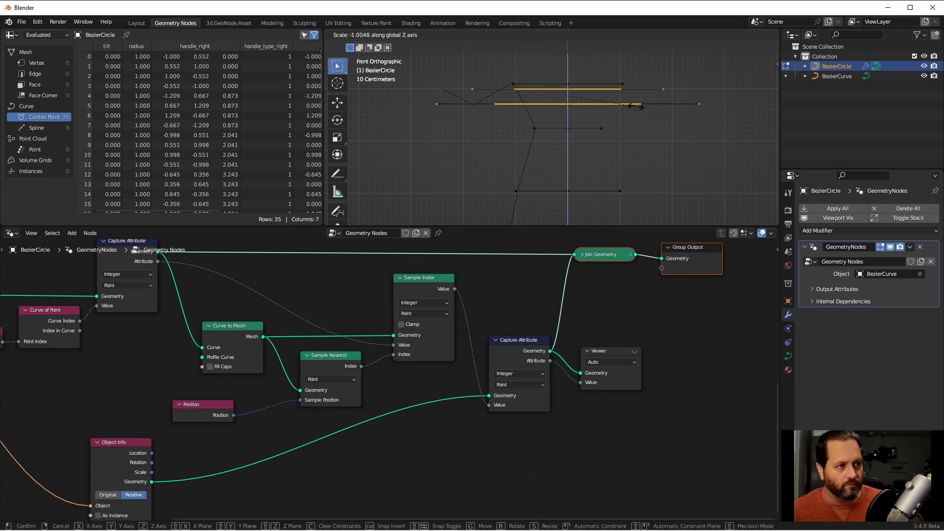
pyautogui.click(639, 106)
# Reselect the topmost profile, leave Edit Mode, and toggle the viewer preview.
pyautogui.moveTo(465, 85); pyautogui.dragTo(699, 96)
pyautogui.press('Tab')
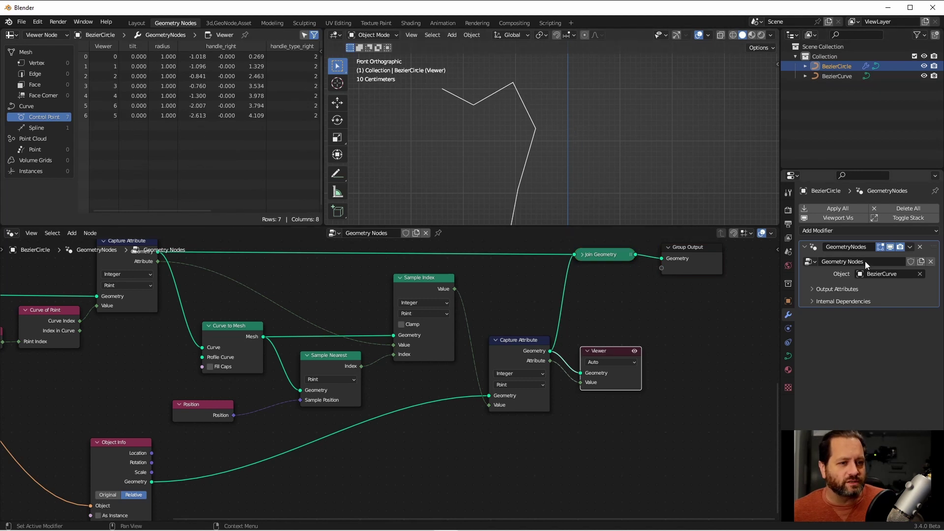
pyautogui.click(900, 247)
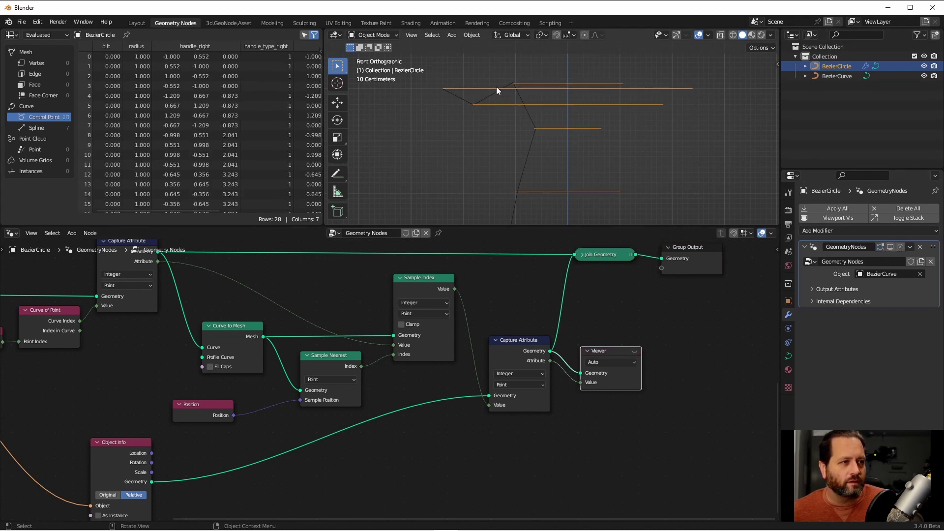
pyautogui.hotkey('ctrl', 'z')
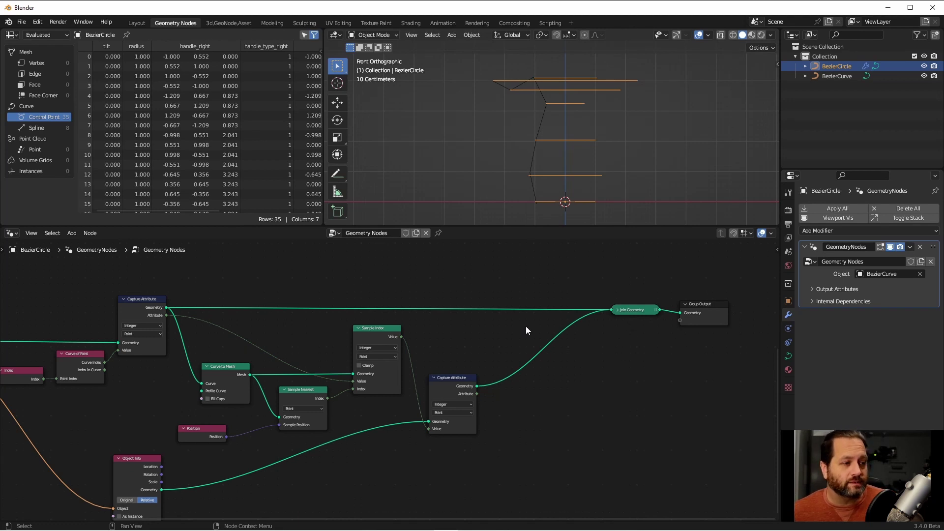
# Duplicate the Capture Attribute above Join Geometry and set its domain to Spline.
pyautogui.click(456, 380)
pyautogui.hotkey('shift', 'd')
pyautogui.click(551, 284)
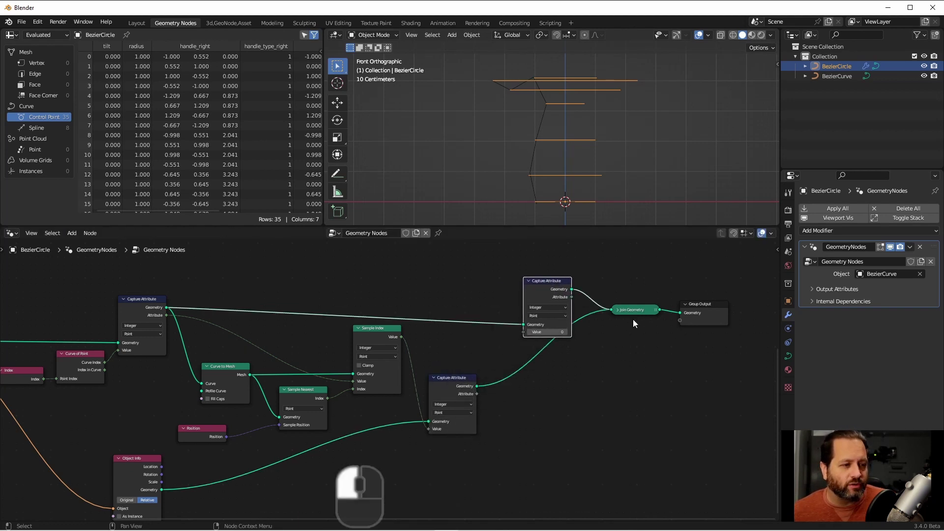
pyautogui.press('g')
pyautogui.click(615, 320)
pyautogui.scroll(3, 529, 287)
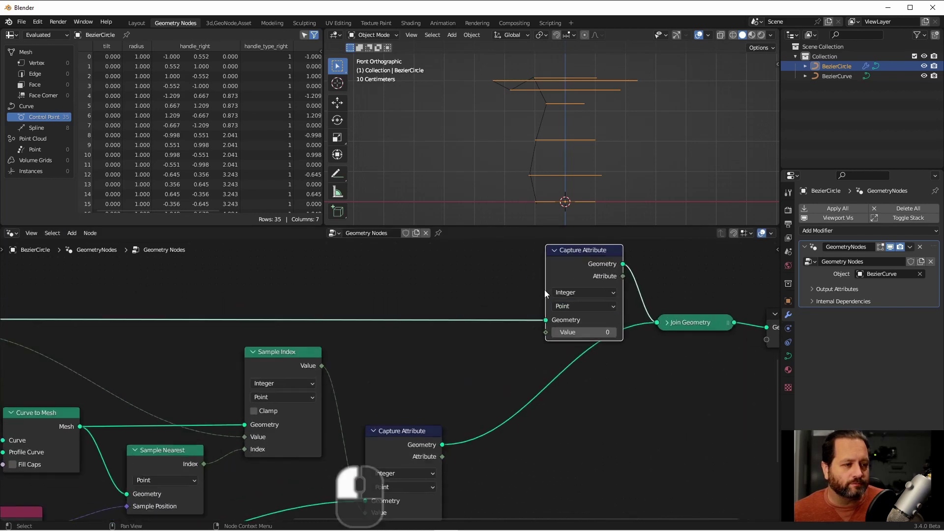
pyautogui.click(584, 306)
pyautogui.click(584, 365)
pyautogui.scroll(-2, 582, 370)
# Duplicate Sample Index, feed its Value into the spline capture, and wire in the captured geometry and attribute.
pyautogui.moveTo(566, 311)
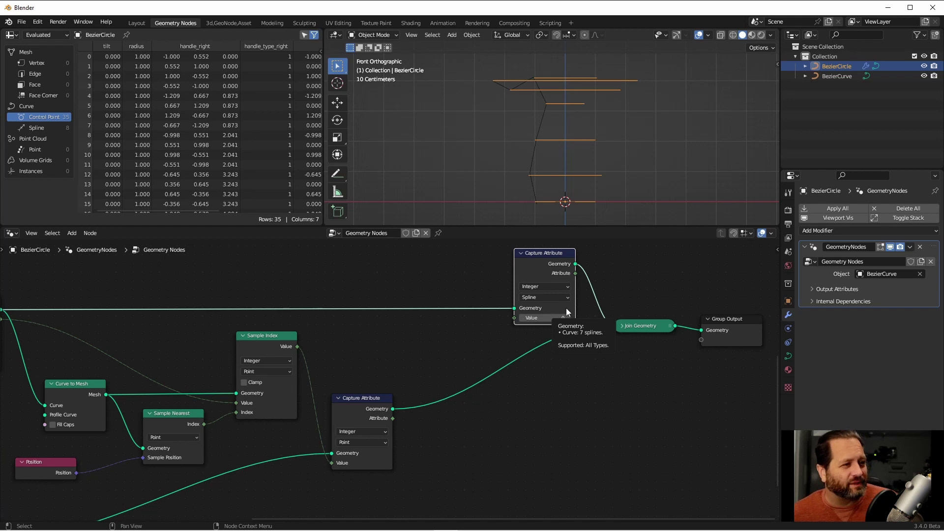
pyautogui.hotkey('shift', 'd')
pyautogui.click(493, 423)
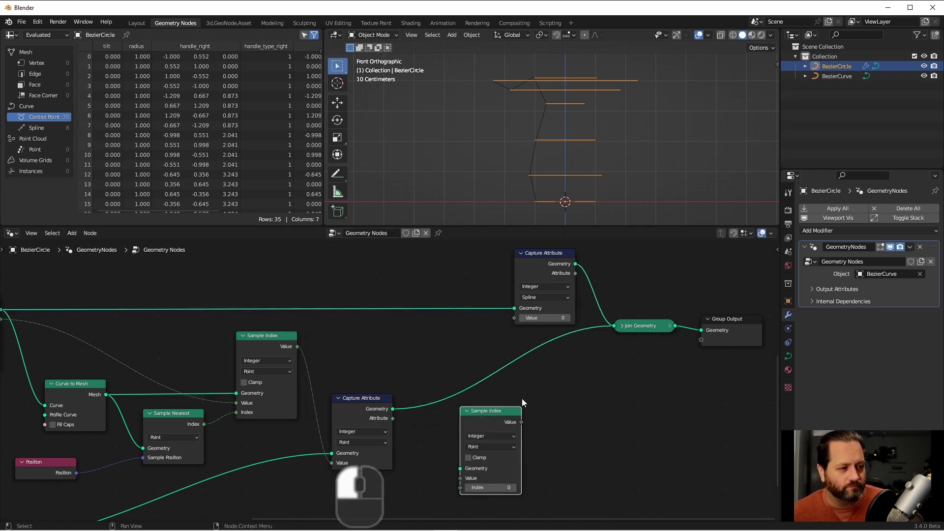
pyautogui.moveTo(522, 423); pyautogui.dragTo(514, 318)
pyautogui.press('g')
pyautogui.click(676, 317)
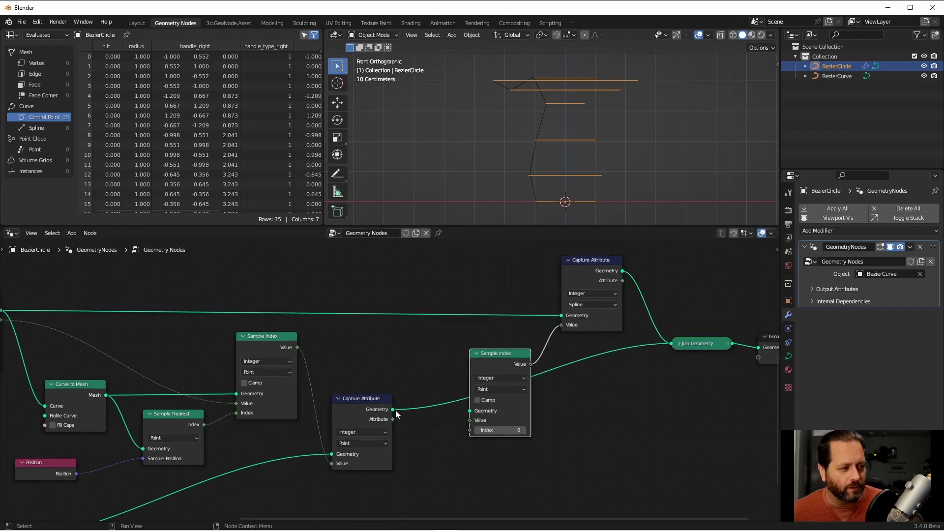
pyautogui.moveTo(395, 409); pyautogui.dragTo(467, 412)
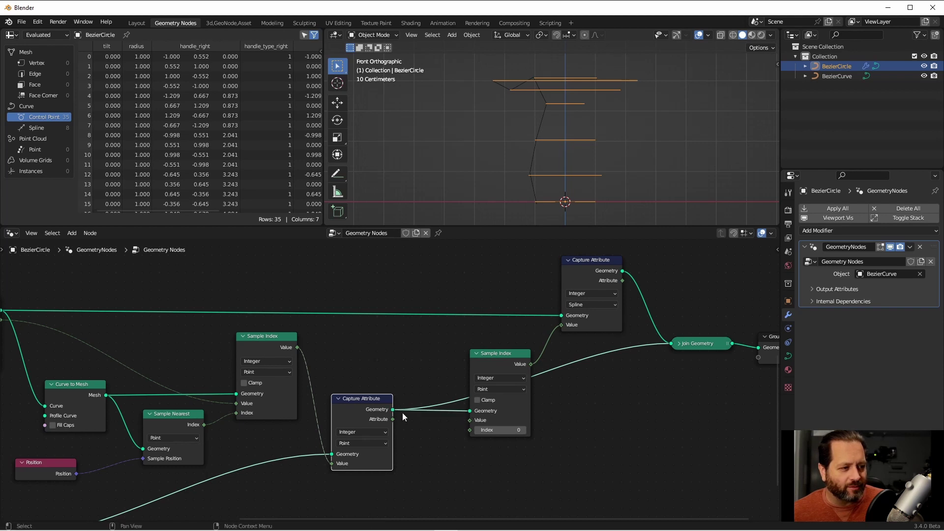
pyautogui.moveTo(393, 418); pyautogui.dragTo(470, 425)
# Add an Index input node and wire it into the Sample Index copy's index.
pyautogui.hotkey('shift', 'a')
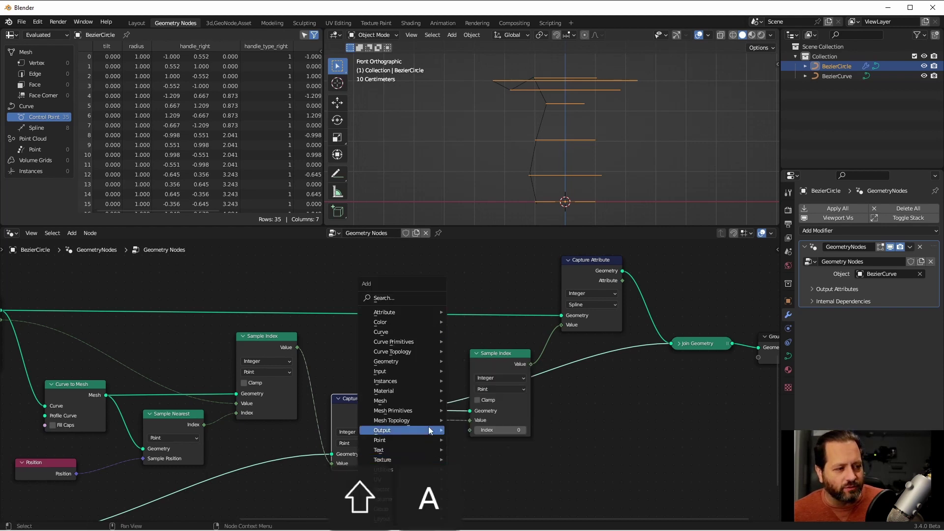
pyautogui.moveTo(403, 374)
pyautogui.click(469, 321)
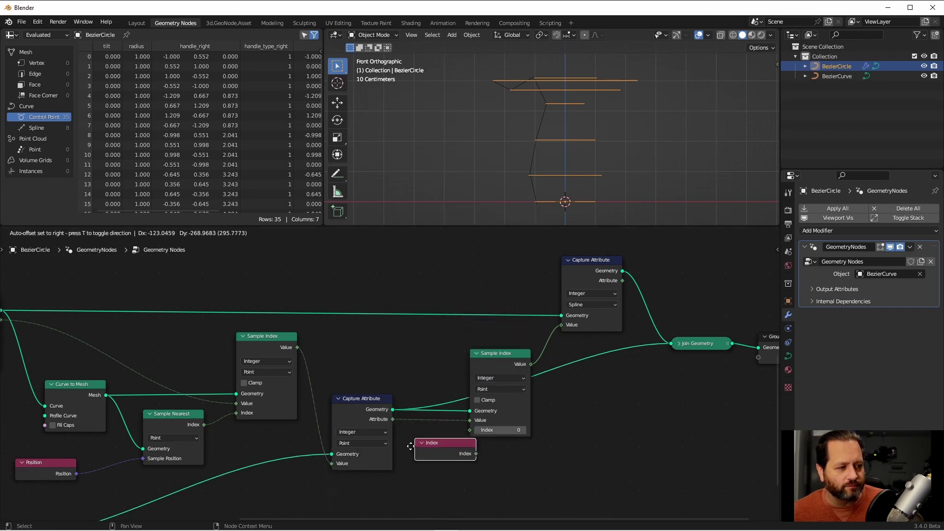
pyautogui.click(465, 470)
pyautogui.moveTo(470, 479); pyautogui.dragTo(470, 430)
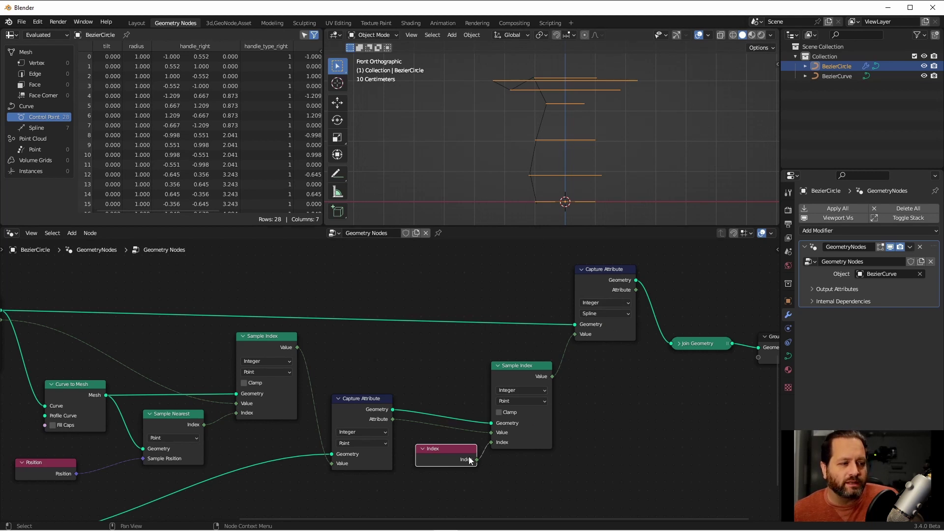
# Preview the spline capture in the Viewer and show Spline-domain values in the spreadsheet.
pyautogui.moveTo(469, 461)
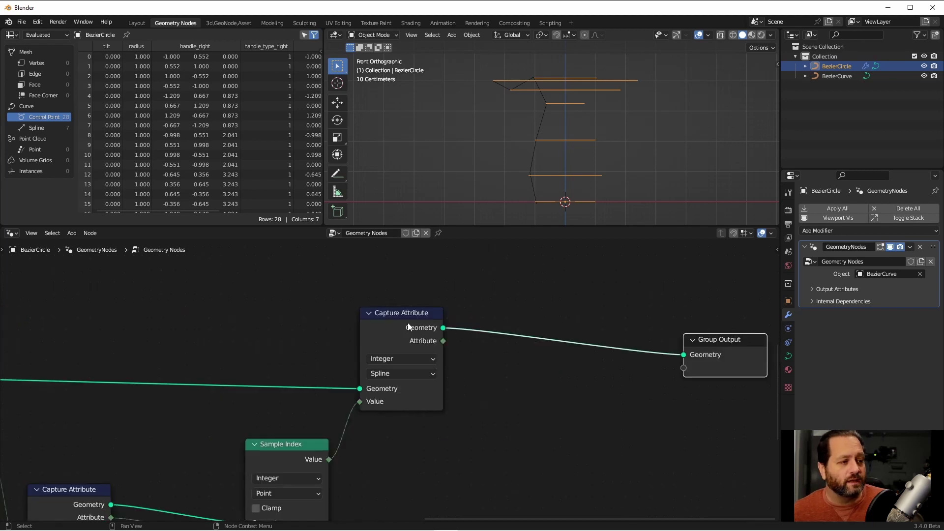
pyautogui.keyDown('ctrl'); pyautogui.keyDown('shift'); pyautogui.click(408, 323); pyautogui.keyUp('shift'); pyautogui.keyUp('ctrl')
pyautogui.click(52, 129)
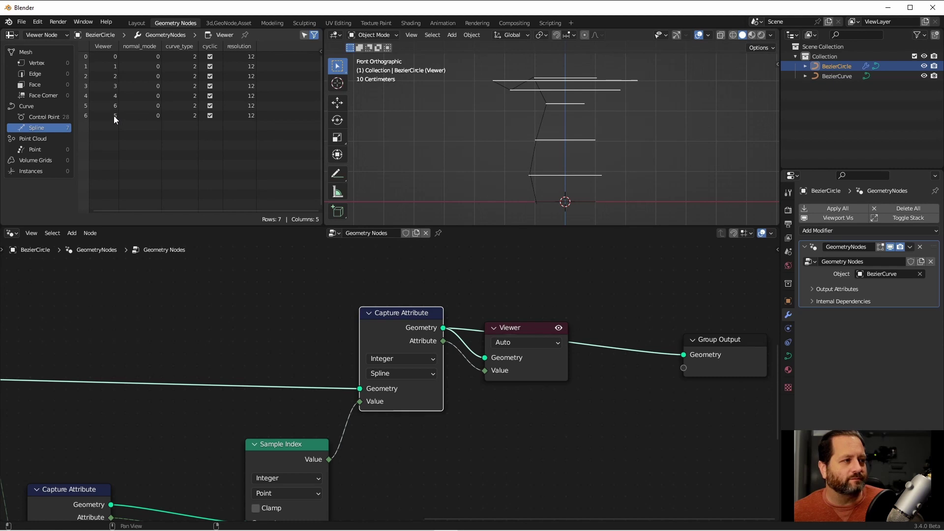
# Move three guide curve points to new positions, then leave Edit Mode.
pyautogui.press('g')
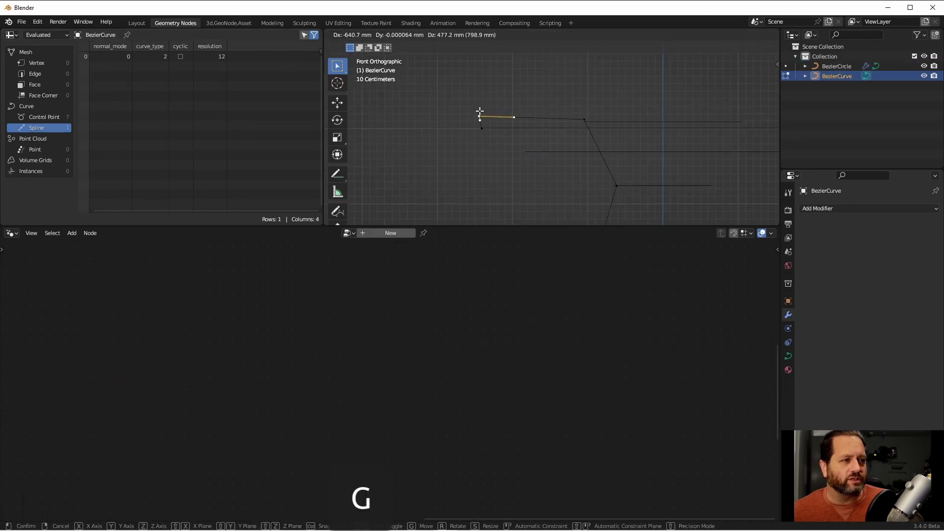
pyautogui.click(480, 123)
pyautogui.press('g')
pyautogui.click(516, 139)
pyautogui.press('g')
pyautogui.click(561, 147)
pyautogui.press('Tab')
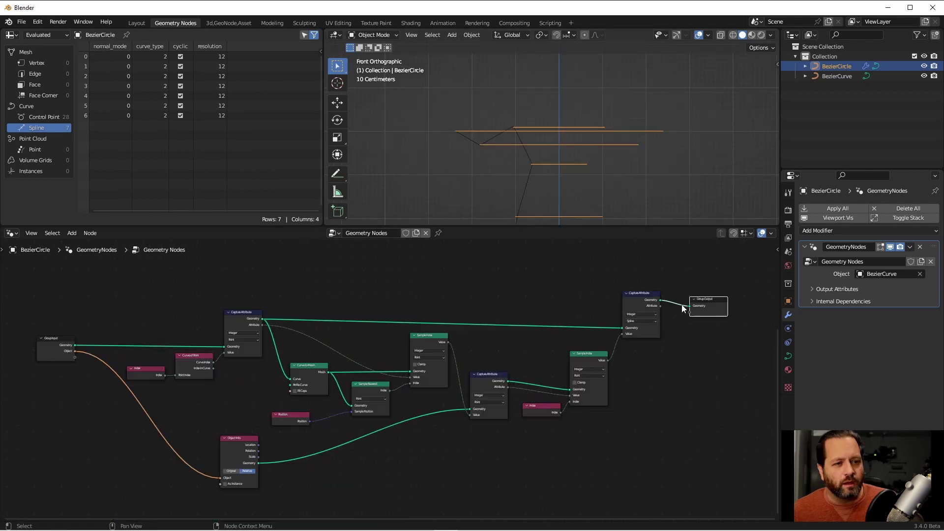
# Expose the spline Capture Attribute as a group output named 'Spline Order'.
pyautogui.scroll(4, 639, 305)
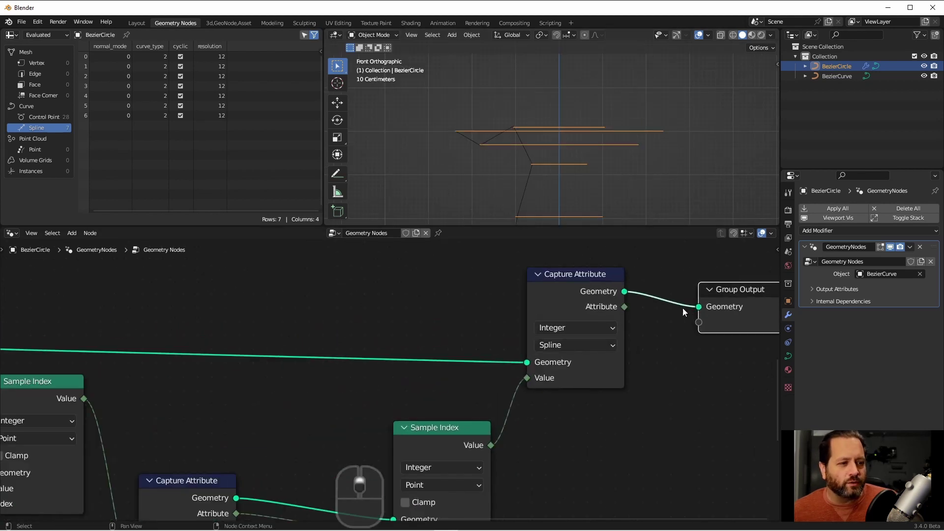
pyautogui.moveTo(682, 308); pyautogui.dragTo(565, 348, button='middle')
pyautogui.click(516, 332)
pyautogui.moveTo(517, 332); pyautogui.dragTo(600, 348)
pyautogui.press('n')
pyautogui.doubleClick(701, 355)
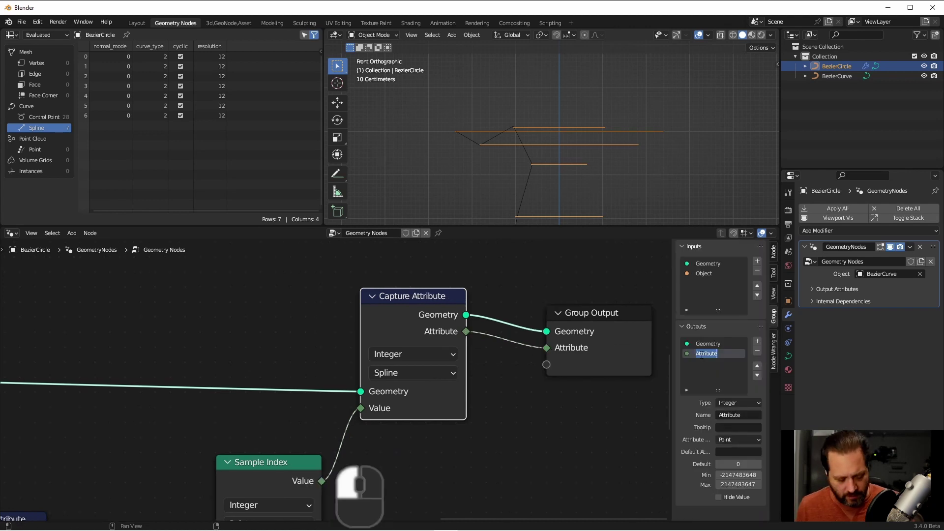
pyautogui.write('Spline Order')
pyautogui.press('Return')
# Rename the group inputs to 'Guide Curve' and 'Profile Curves'.
pyautogui.doubleClick(704, 274)
pyautogui.press('BackSpace')
pyautogui.write('Guide')
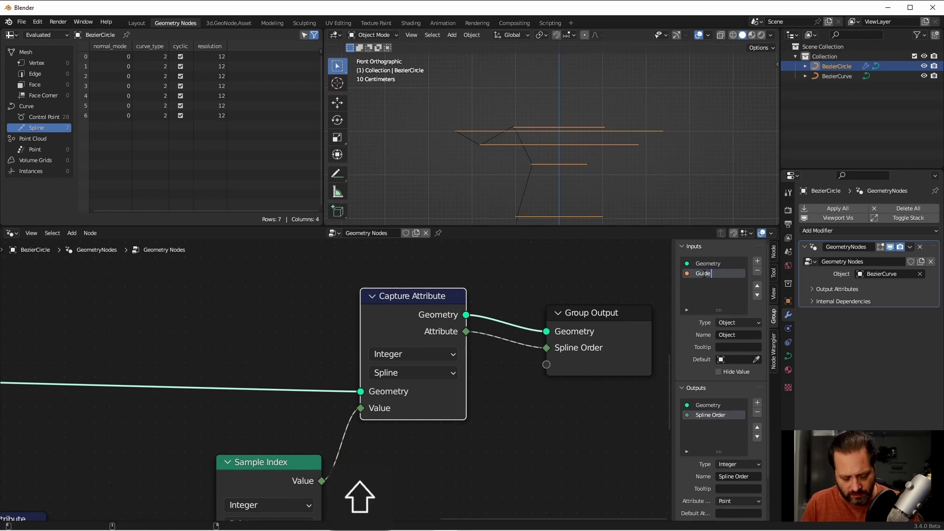
pyautogui.write(' Curve')
pyautogui.doubleClick(708, 264)
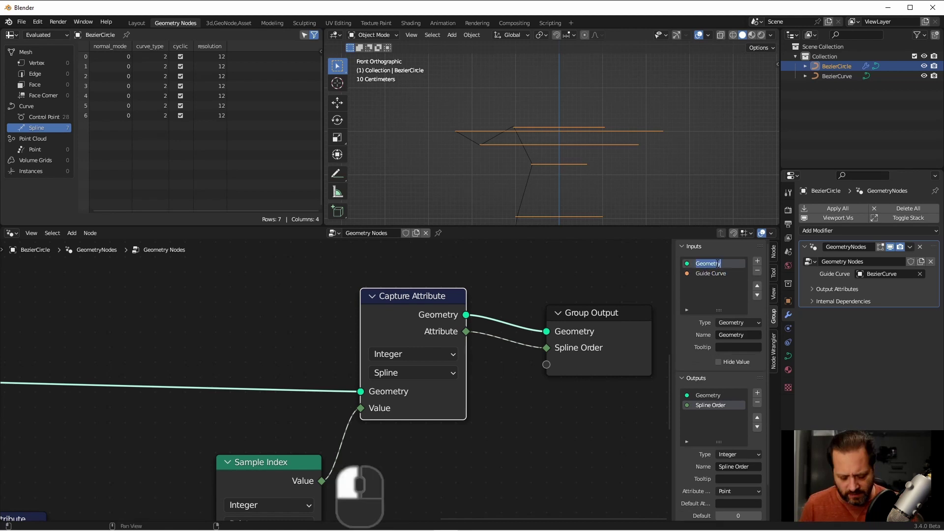
pyautogui.write('Profile Curves')
pyautogui.press('Return')
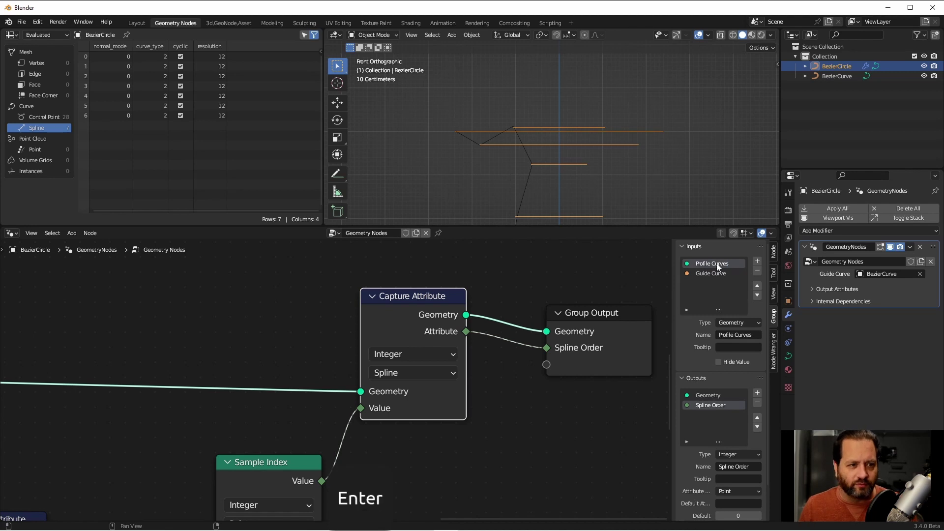
# Set the node group name to 'Order By Guide'.
pyautogui.press('Home')
pyautogui.moveTo(347, 233); pyautogui.dragTo(387, 233)
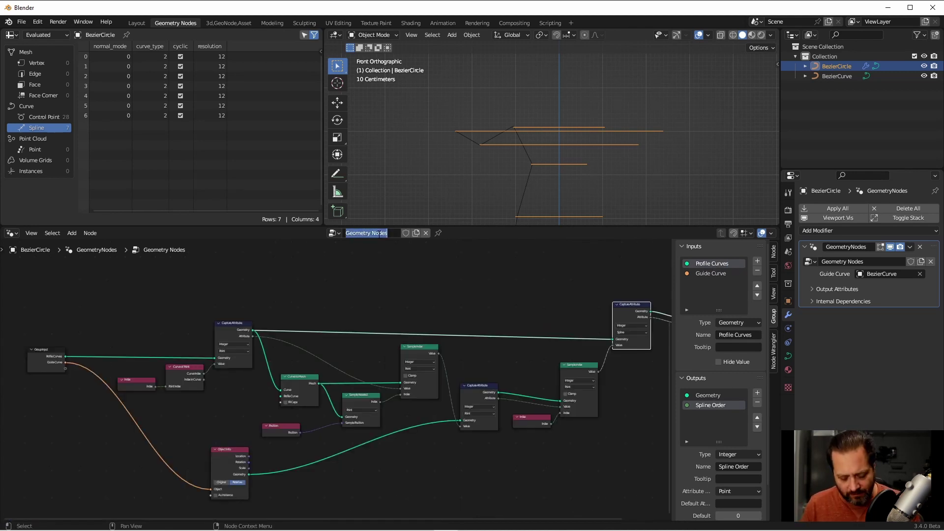
pyautogui.write('Order By')
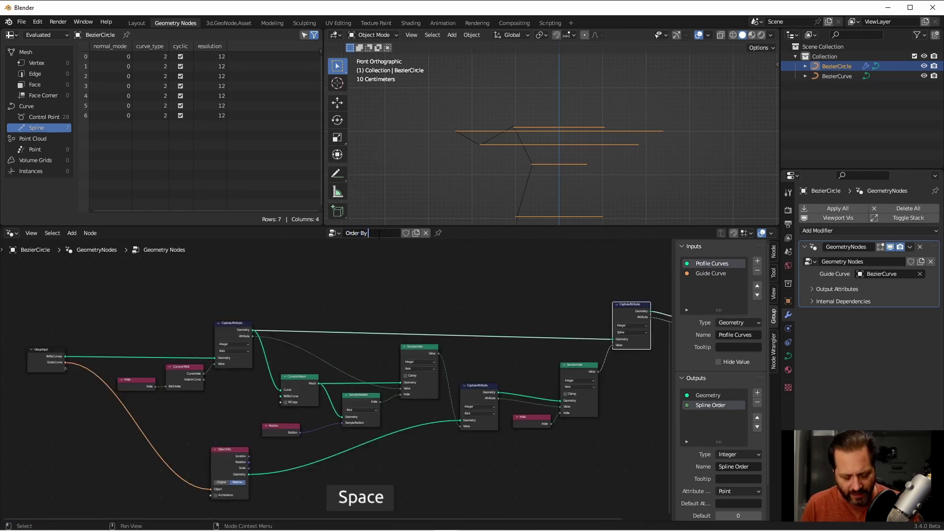
pyautogui.write(' Guide')
pyautogui.press('Return')
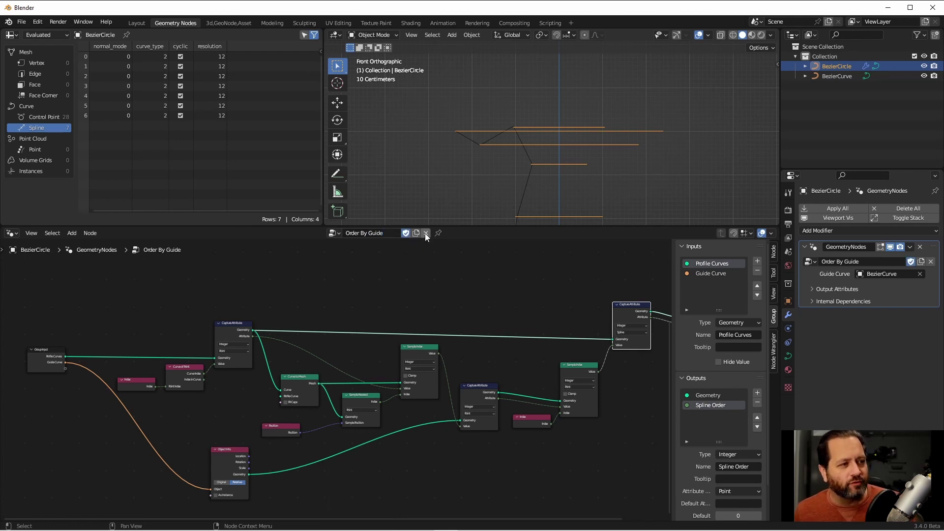
# Unlink the group, create a new modifier node group, and add Order By Guide between input and output.
pyautogui.click(426, 233)
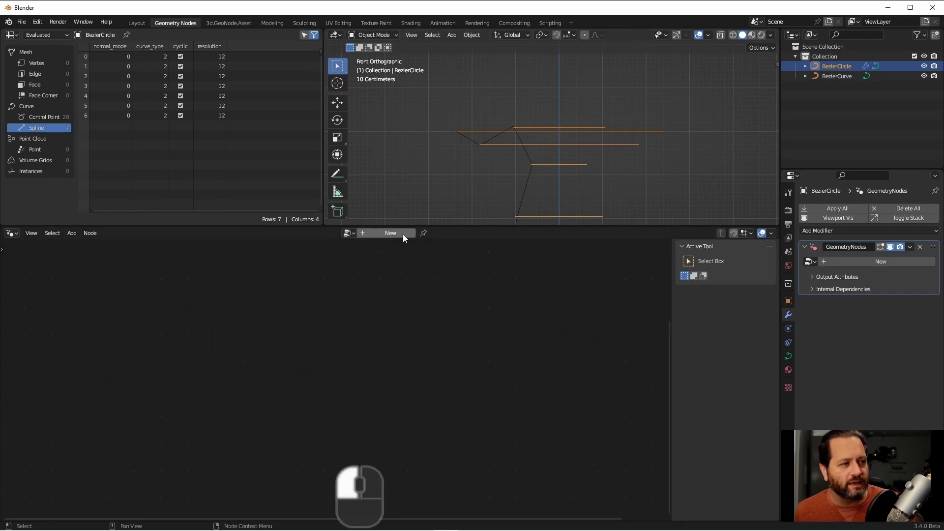
pyautogui.click(403, 234)
pyautogui.hotkey('shift', 'a')
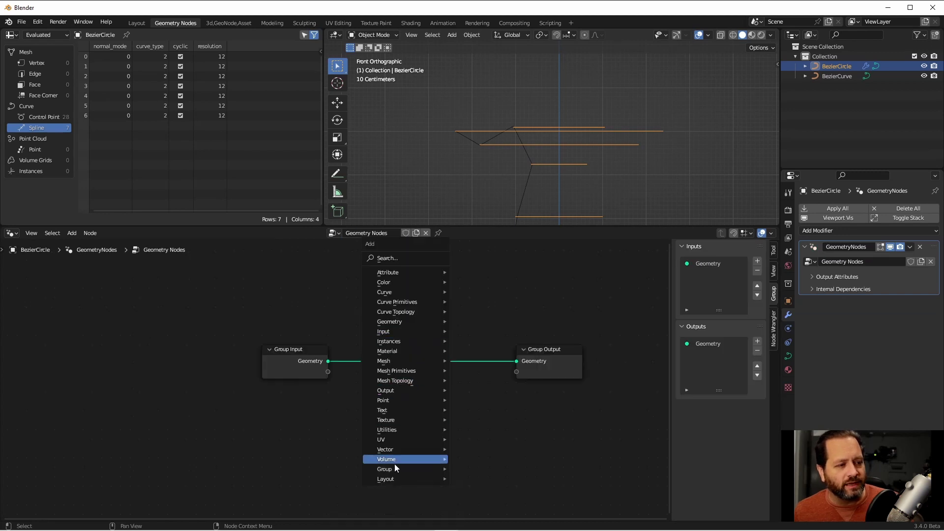
pyautogui.moveTo(393, 468)
pyautogui.click(485, 472)
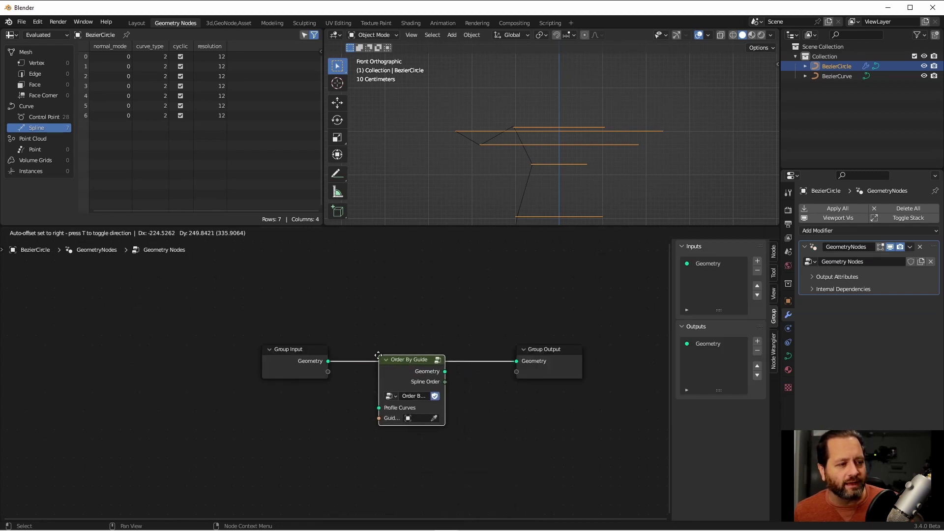
pyautogui.click(365, 340)
# Expose Order By Guide's Guide Curve as a modifier input set to BezierCurve.
pyautogui.moveTo(271, 358); pyautogui.dragTo(366, 406)
pyautogui.click(885, 273)
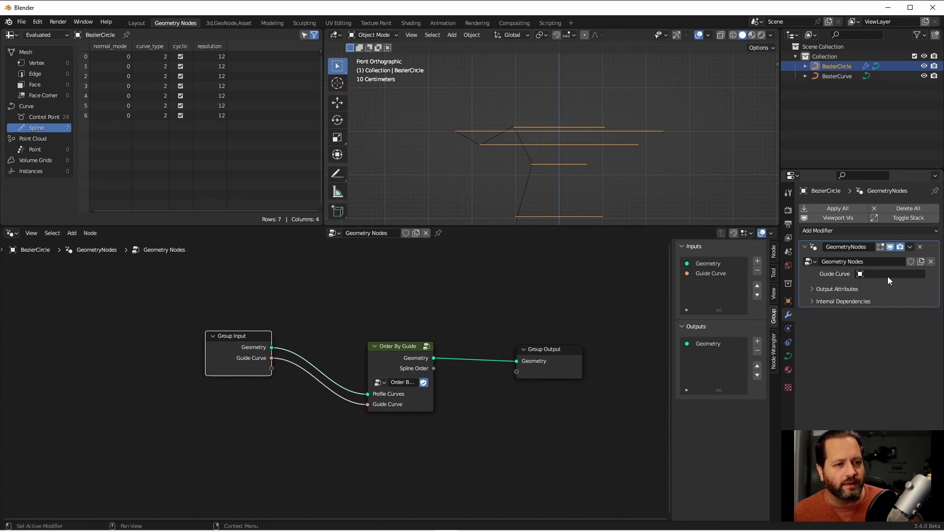
pyautogui.click(892, 274)
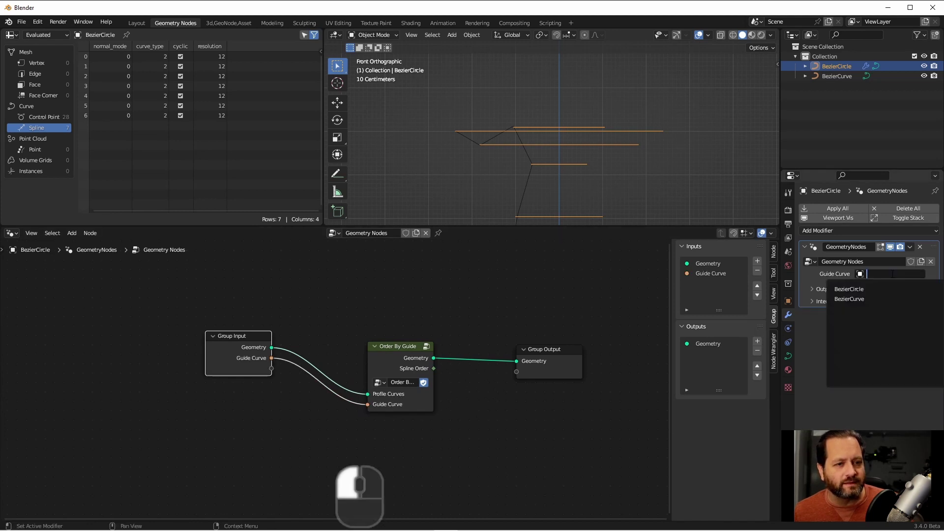
pyautogui.click(866, 299)
# Rename BezierCurve to 'Guide Curve' and BezierCircle to 'Profile Curves', then preview the spline order.
pyautogui.doubleClick(838, 76)
pyautogui.write('Guide Curve')
pyautogui.press('Return')
pyautogui.doubleClick(838, 66)
pyautogui.write('P')
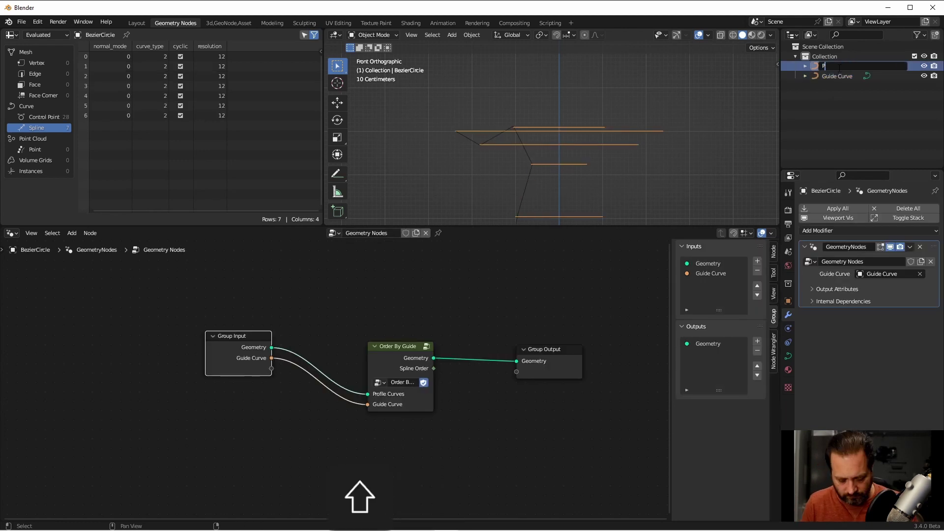
pyautogui.write('rofile Curves')
pyautogui.press('Return')
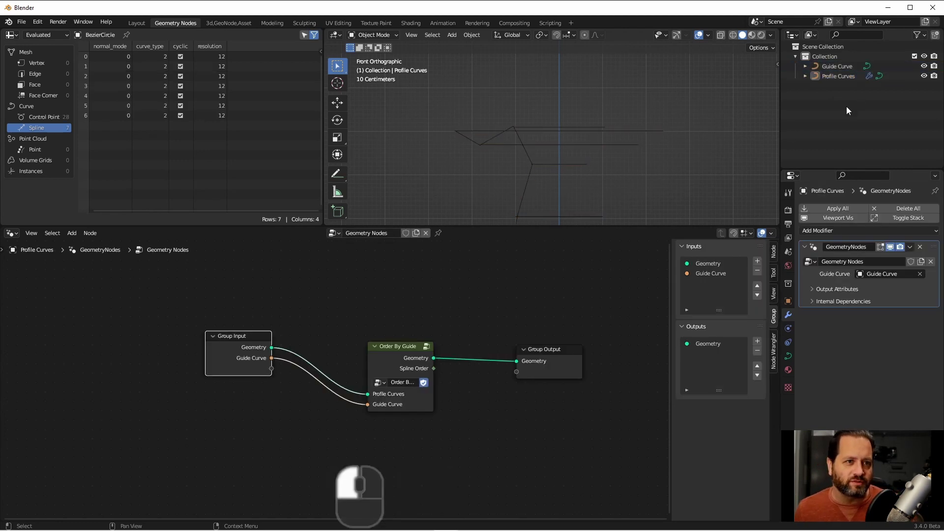
pyautogui.keyDown('ctrl'); pyautogui.keyDown('shift'); pyautogui.click(401, 374); pyautogui.keyUp('shift'); pyautogui.keyUp('ctrl')
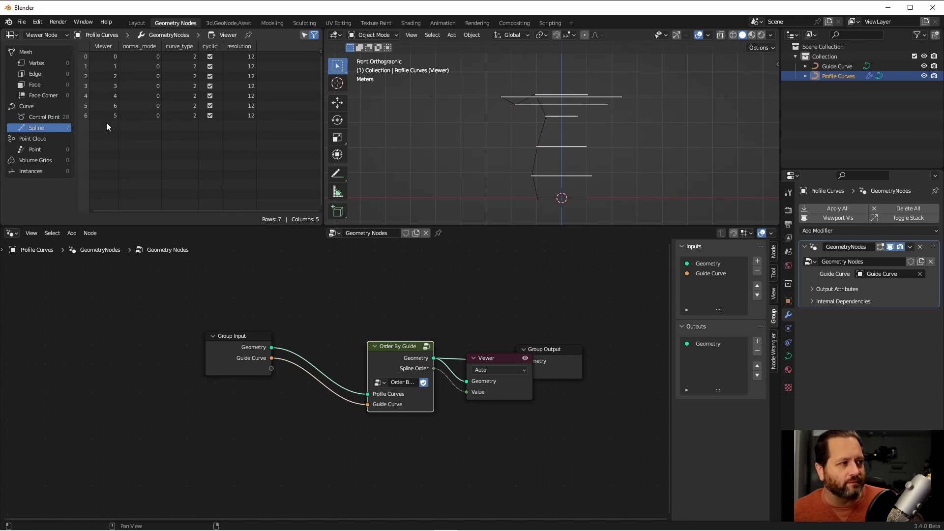
# Remove the viewer, add a Cylinder above Order By Guide, and expose its Vertices as a group input.
pyautogui.hotkey('ctrl', 'x')
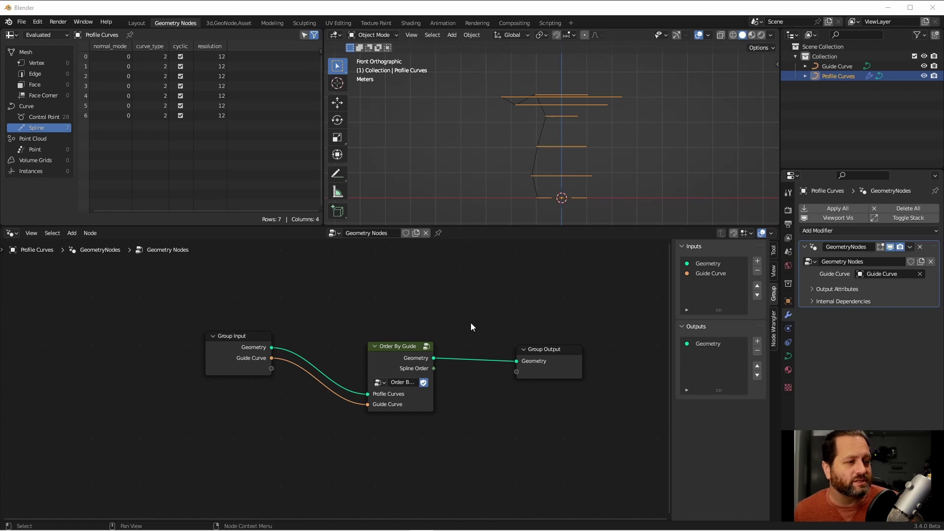
pyautogui.moveTo(498, 320); pyautogui.dragTo(442, 397, button='middle')
pyautogui.hotkey('shift', 'a')
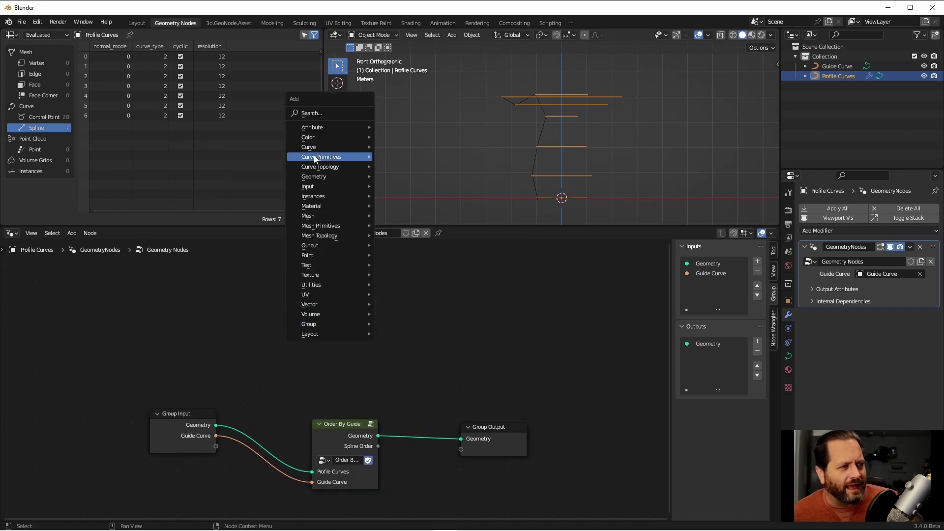
pyautogui.moveTo(332, 224)
pyautogui.click(399, 245)
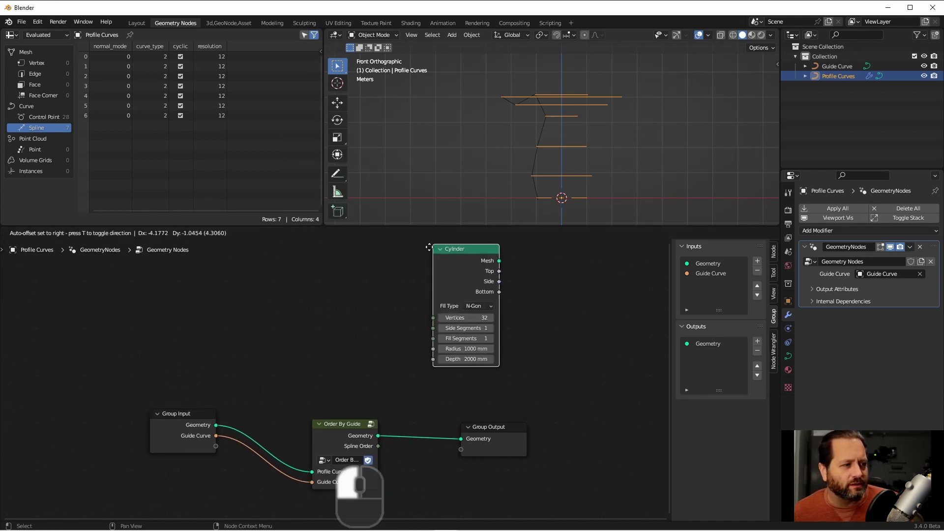
pyautogui.click(317, 278)
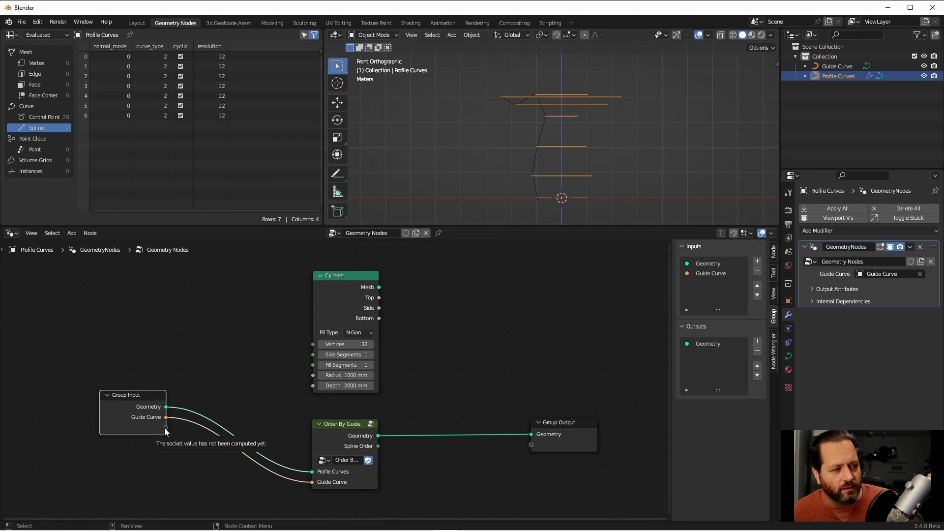
pyautogui.moveTo(165, 427); pyautogui.dragTo(315, 345)
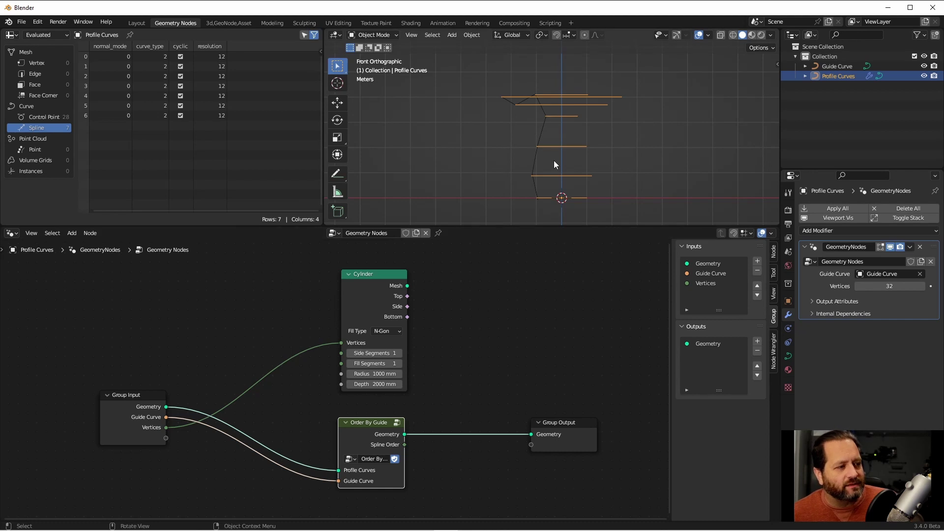
pyautogui.moveTo(164, 415); pyautogui.dragTo(187, 348)
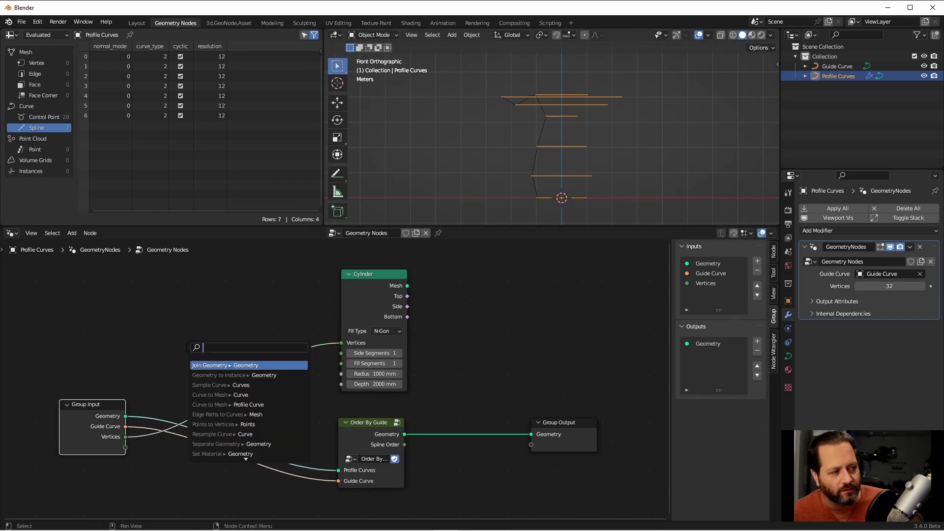
# Add a Domain Size node in Curve mode driving the cylinder's Side Segments from Spline Count.
pyautogui.write('doma')
pyautogui.click(223, 365)
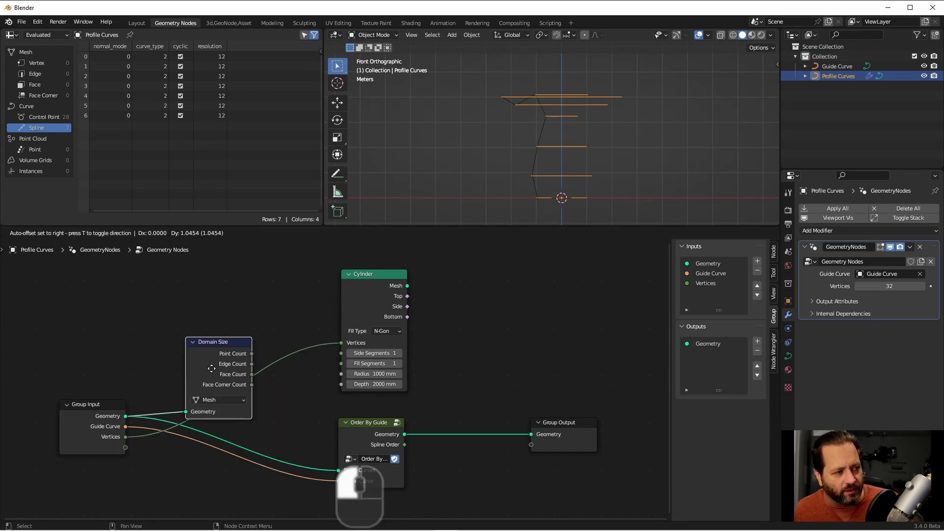
pyautogui.click(198, 366)
pyautogui.click(198, 367)
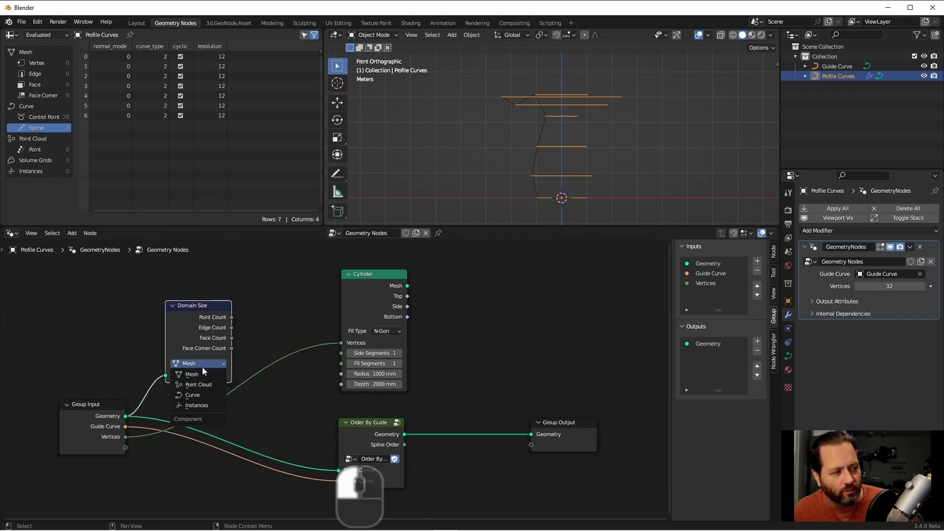
pyautogui.click(208, 392)
pyautogui.moveTo(232, 327); pyautogui.dragTo(350, 354)
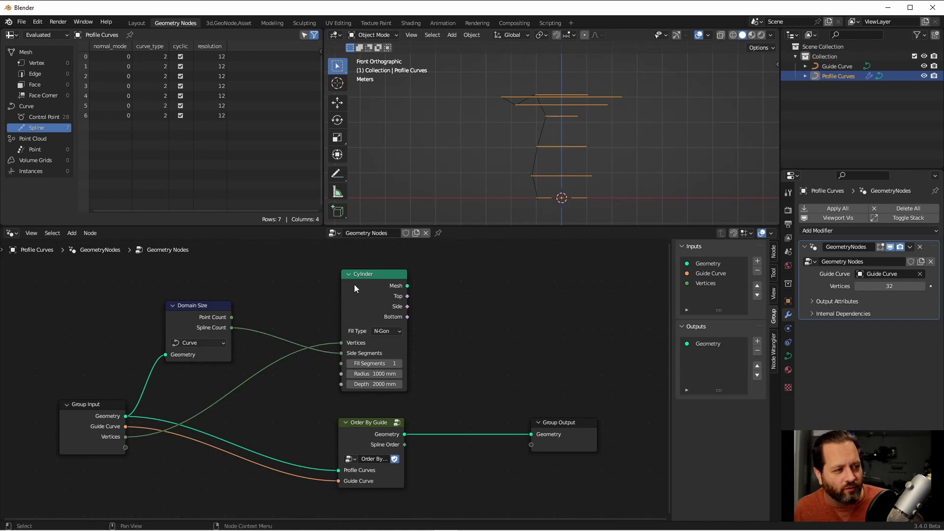
pyautogui.moveTo(356, 287); pyautogui.dragTo(408, 288)
# Insert a Math node on the Spline Count link set to Subtract 1.
pyautogui.hotkey('shift', 'a')
pyautogui.moveTo(306, 284)
pyautogui.moveTo(276, 342)
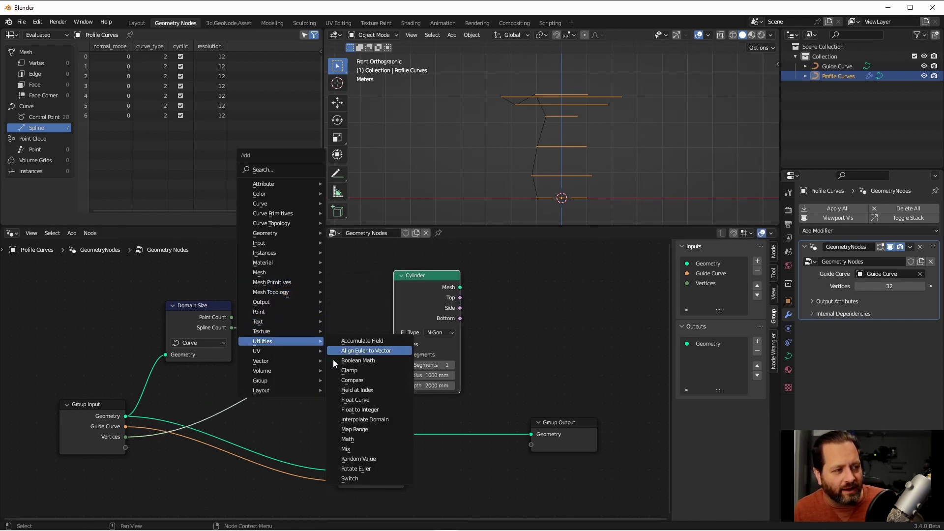
pyautogui.click(350, 431)
pyautogui.click(269, 287)
pyautogui.click(295, 316)
pyautogui.click(299, 350)
pyautogui.click(295, 351)
pyautogui.write('1')
pyautogui.press('Tab')
# Set the cylinder's Fill Type to None and join it with the Order By Guide output.
pyautogui.click(435, 333)
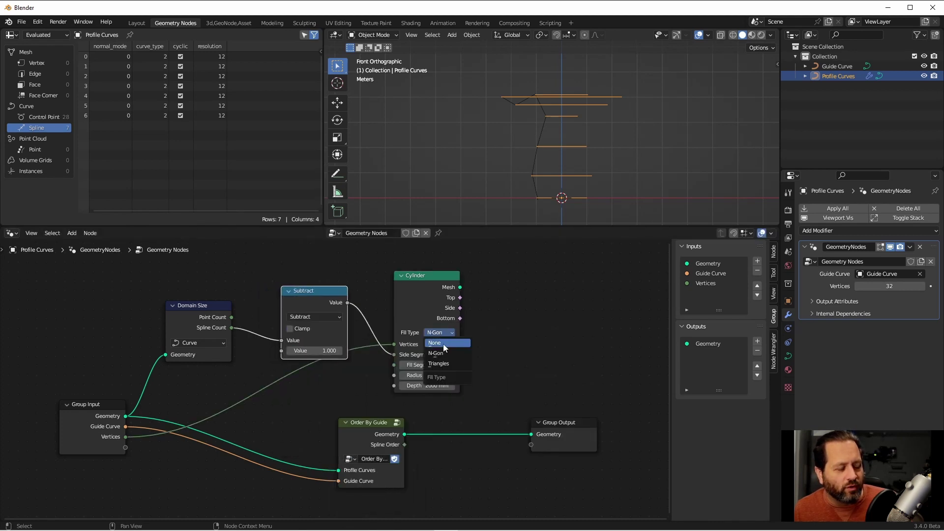
pyautogui.click(444, 343)
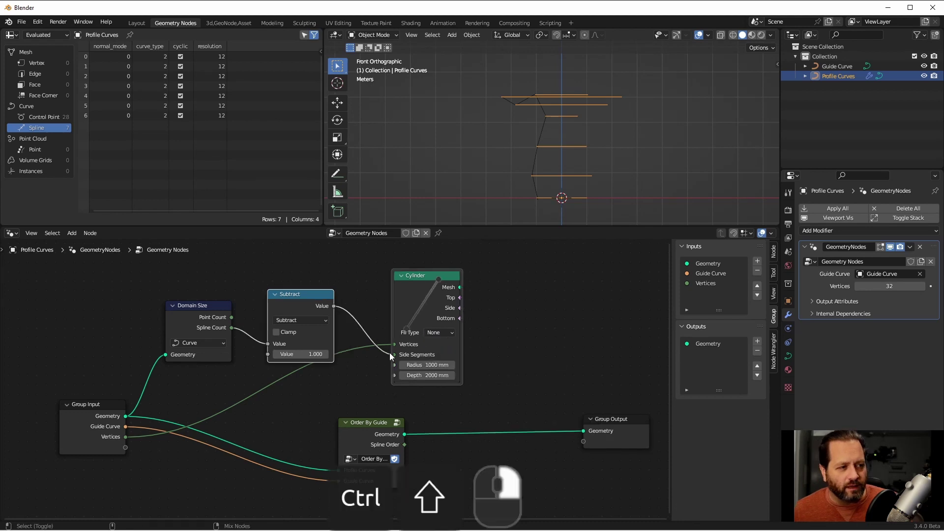
pyautogui.keyDown('ctrl'); pyautogui.keyDown('shift'); pyautogui.moveTo(386, 365); pyautogui.dragTo(375, 423, button='right'); pyautogui.keyUp('shift'); pyautogui.keyUp('ctrl')
pyautogui.moveTo(511, 348); pyautogui.dragTo(541, 380)
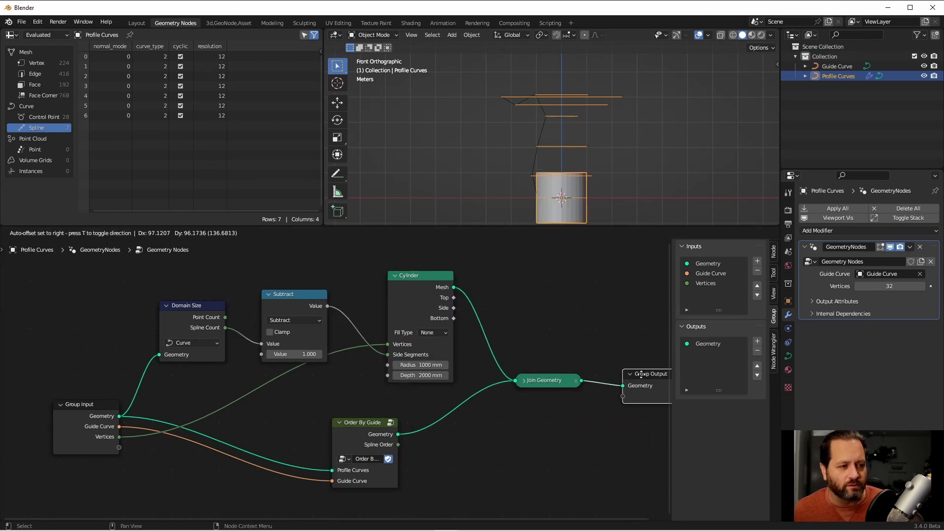
# Shift the Cylinder node left and insert a Set Position node after it.
pyautogui.moveTo(455, 294); pyautogui.dragTo(418, 294)
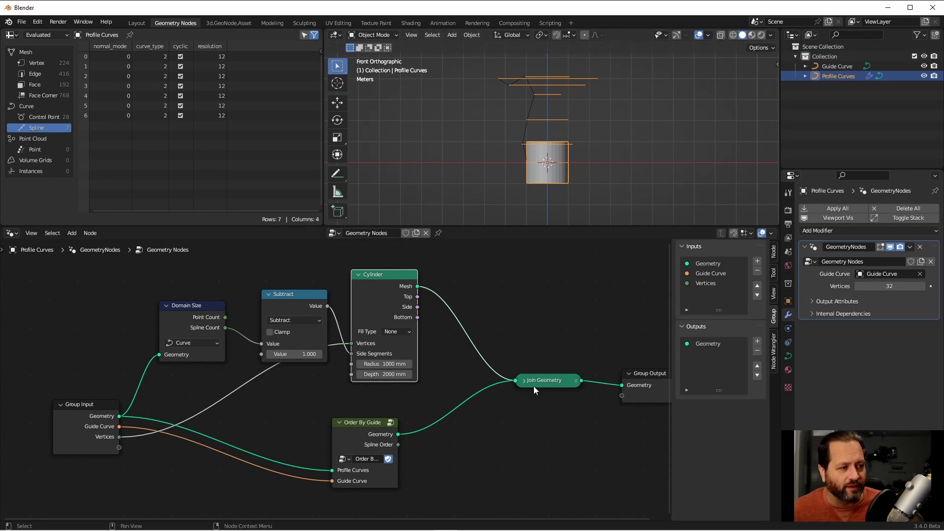
pyautogui.click(347, 441)
pyautogui.hotkey('shift', 'a')
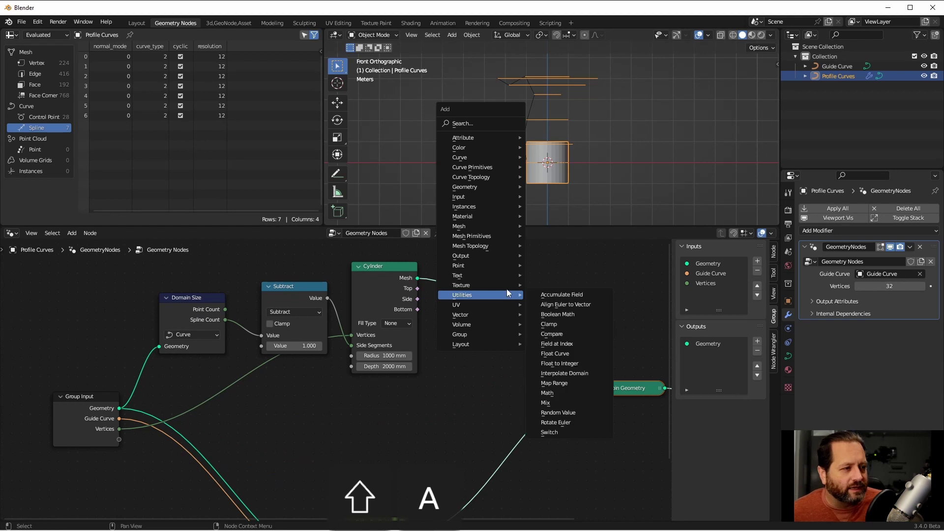
pyautogui.moveTo(464, 187)
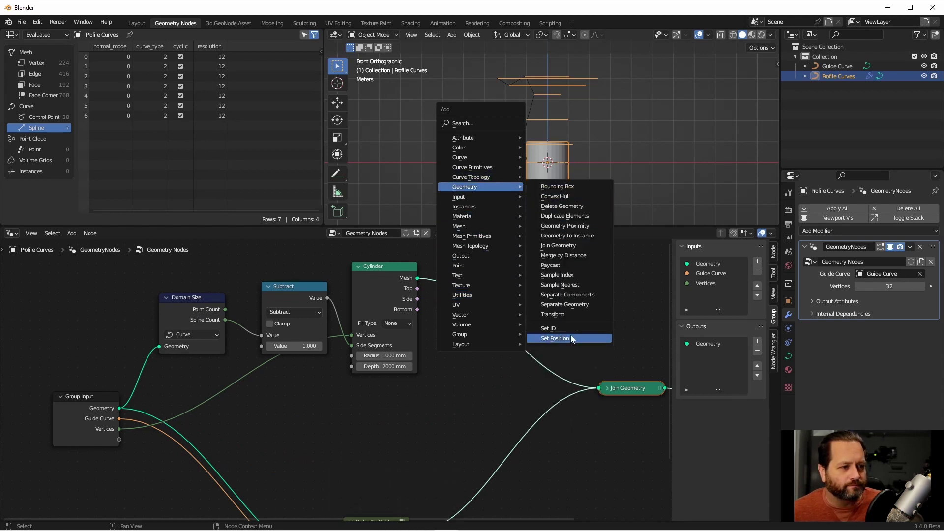
pyautogui.click(556, 339)
pyautogui.click(497, 349)
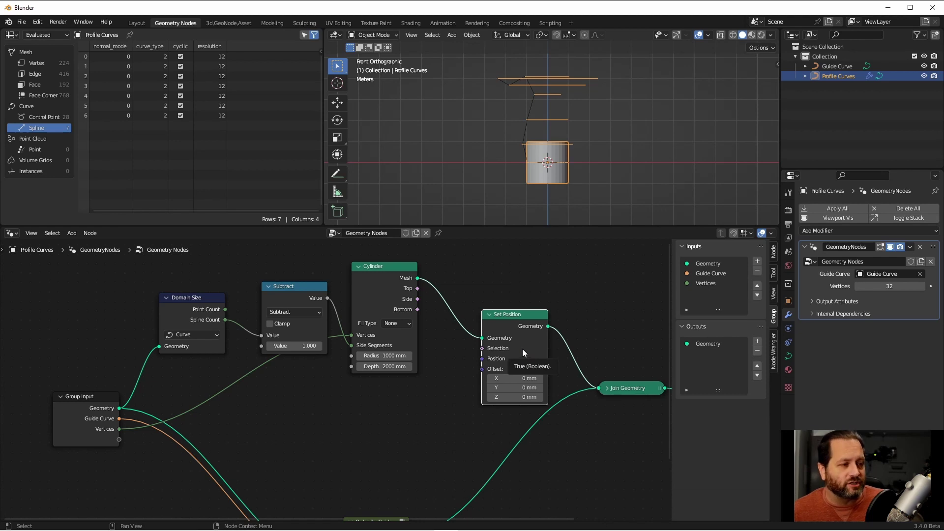
# Add a Sample Curve node on the profile curves driving Set Position's Position, and lower Order By Guide.
pyautogui.hotkey('shift', 'a')
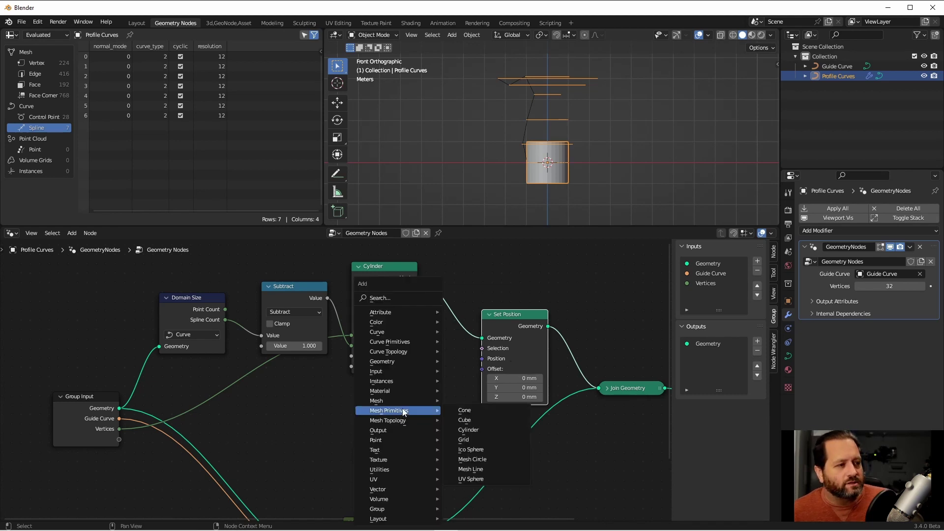
pyautogui.moveTo(379, 333)
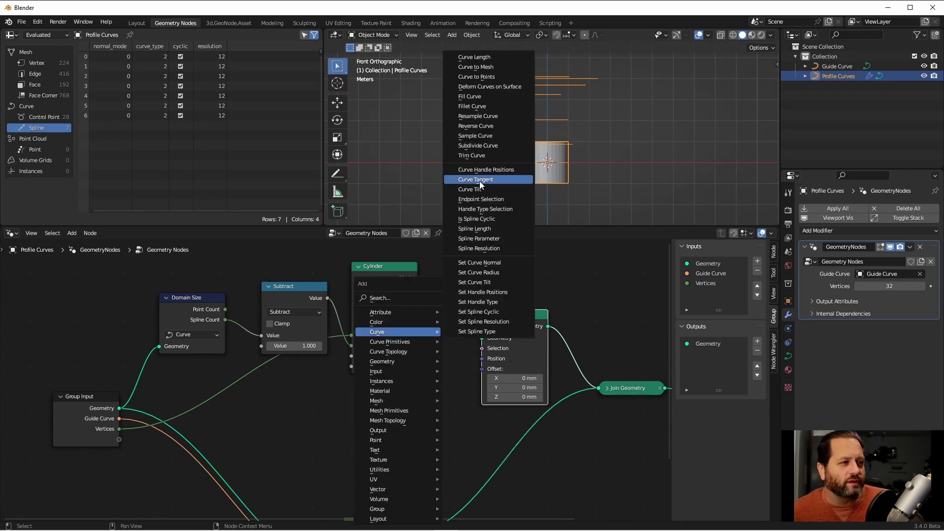
pyautogui.click(475, 136)
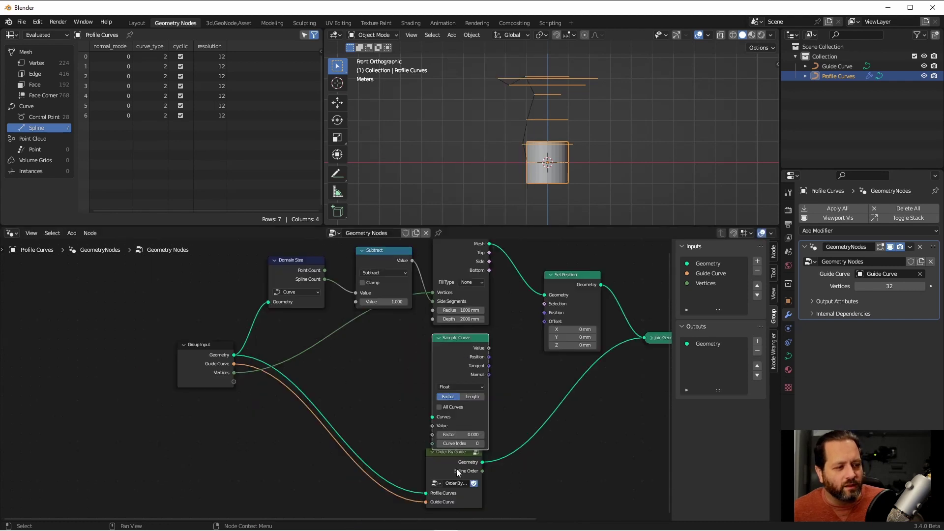
pyautogui.scroll(-2, 455, 468)
pyautogui.click(476, 432)
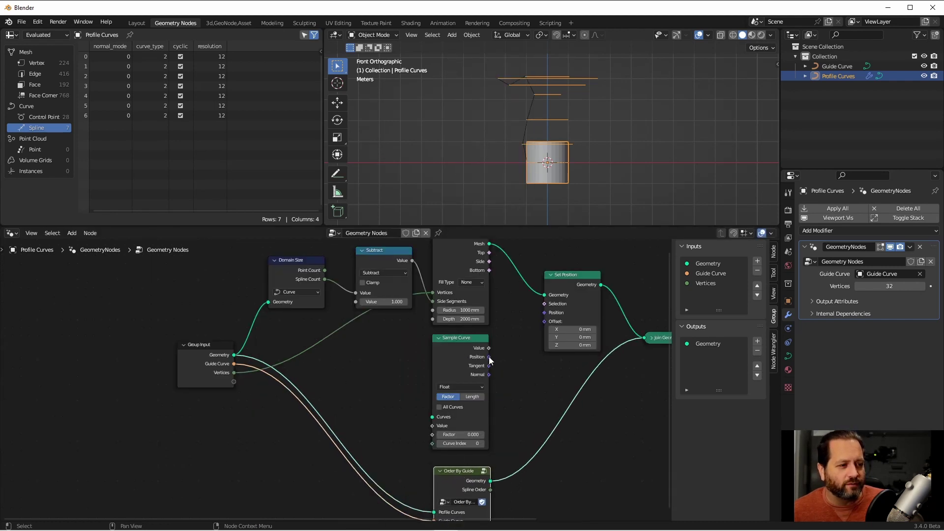
pyautogui.moveTo(489, 357); pyautogui.dragTo(553, 316)
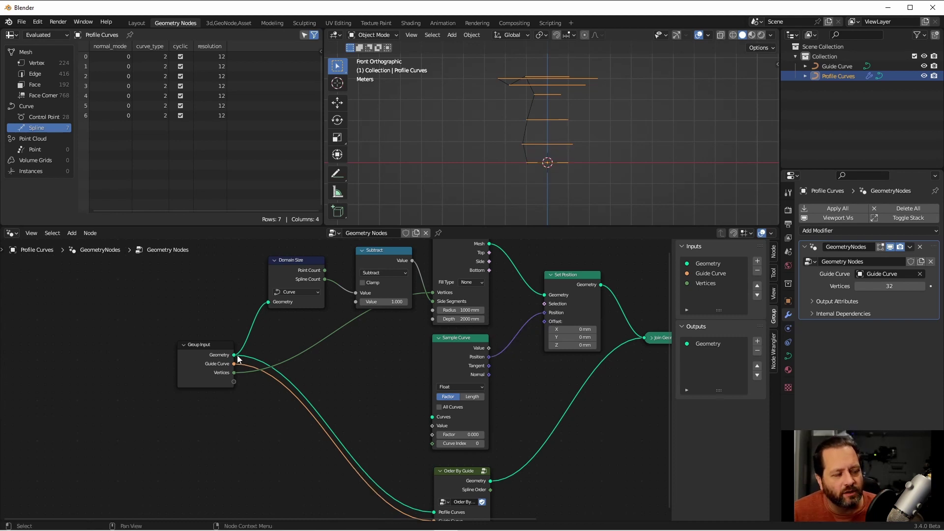
pyautogui.moveTo(237, 356); pyautogui.dragTo(428, 420)
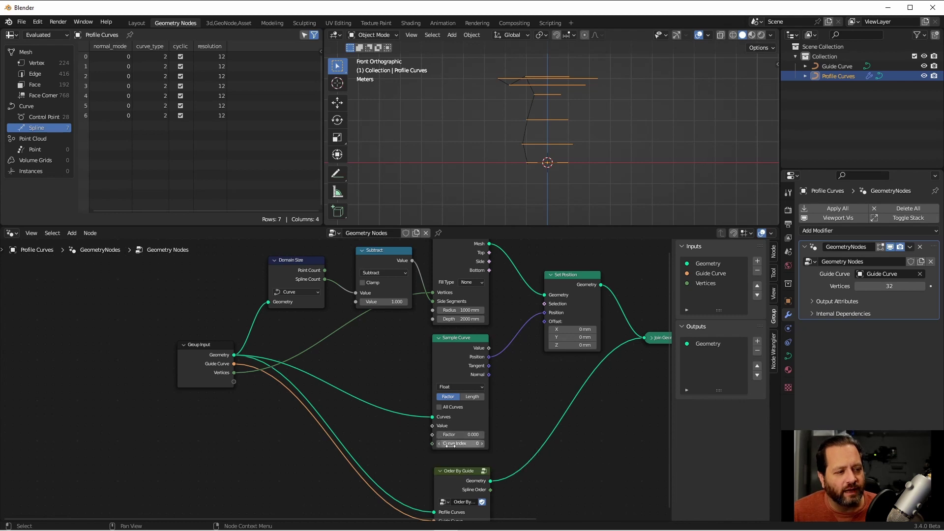
pyautogui.moveTo(461, 484)
pyautogui.mouseDown()
pyautogui.moveTo(458, 517)
pyautogui.moveTo(457, 491)
pyautogui.mouseUp()
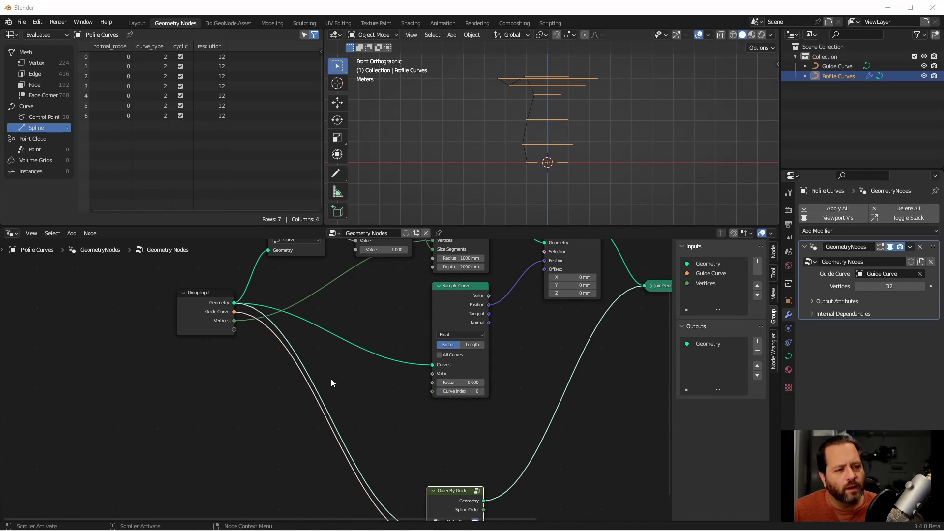
# Add an Index input node wired into Sample Curve's Curve Index, bending the cylinder into a vase.
pyautogui.moveTo(362, 373); pyautogui.dragTo(392, 328, button='middle')
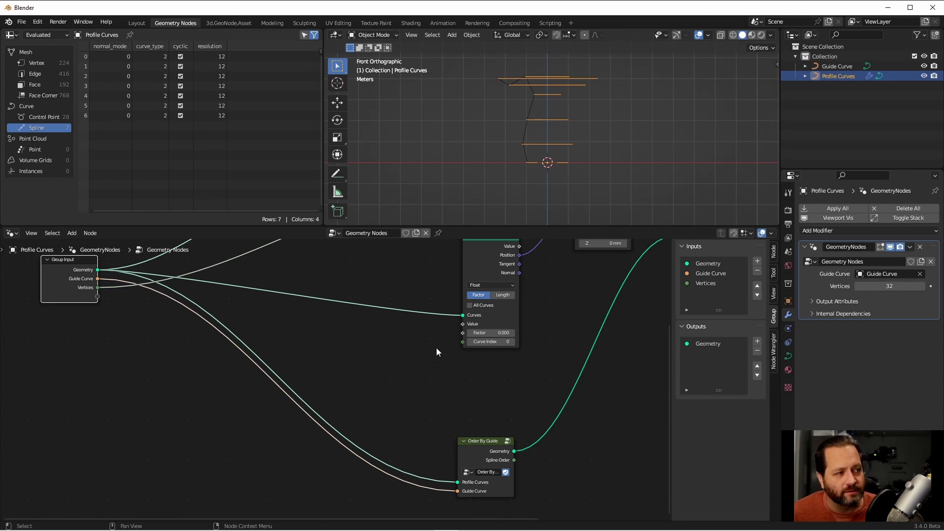
pyautogui.hotkey('ctrl', 'z')
pyautogui.hotkey('shift', 'a')
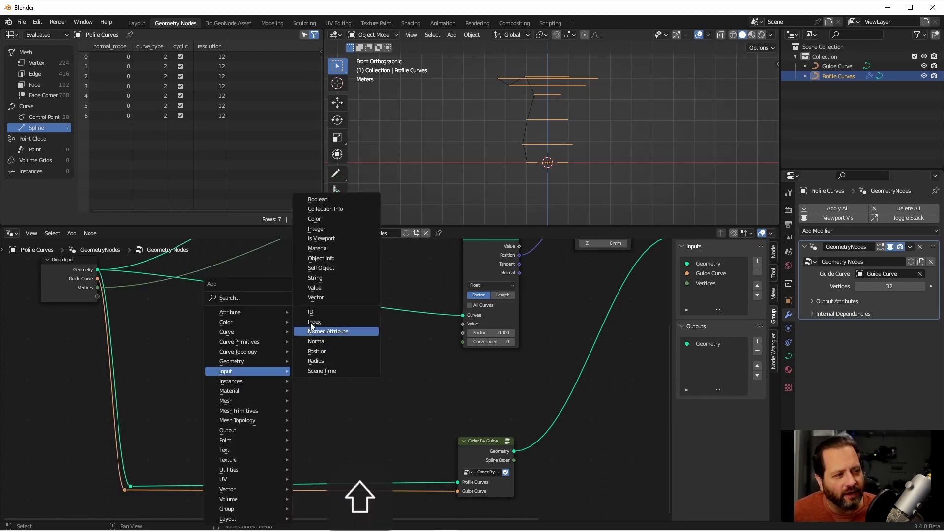
pyautogui.click(315, 323)
pyautogui.click(196, 394)
pyautogui.scroll(-2, 326, 420)
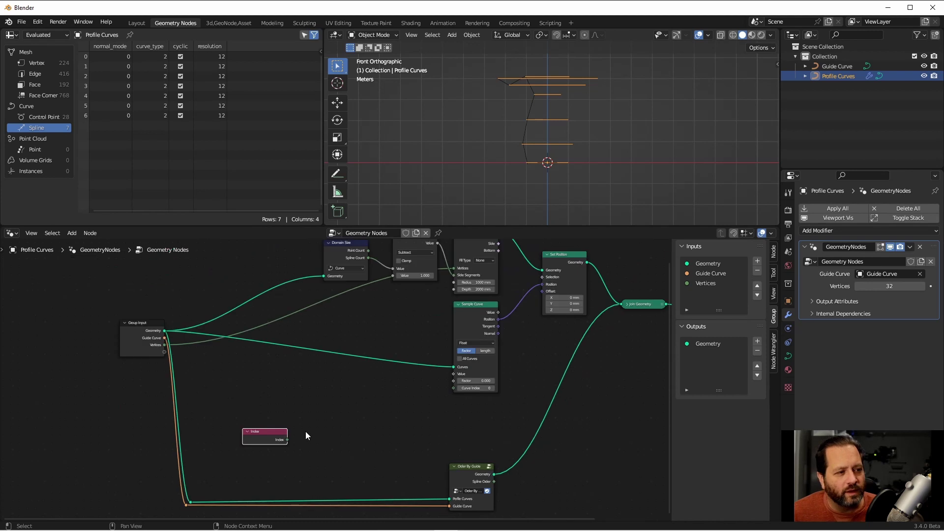
pyautogui.moveTo(287, 439); pyautogui.dragTo(453, 388)
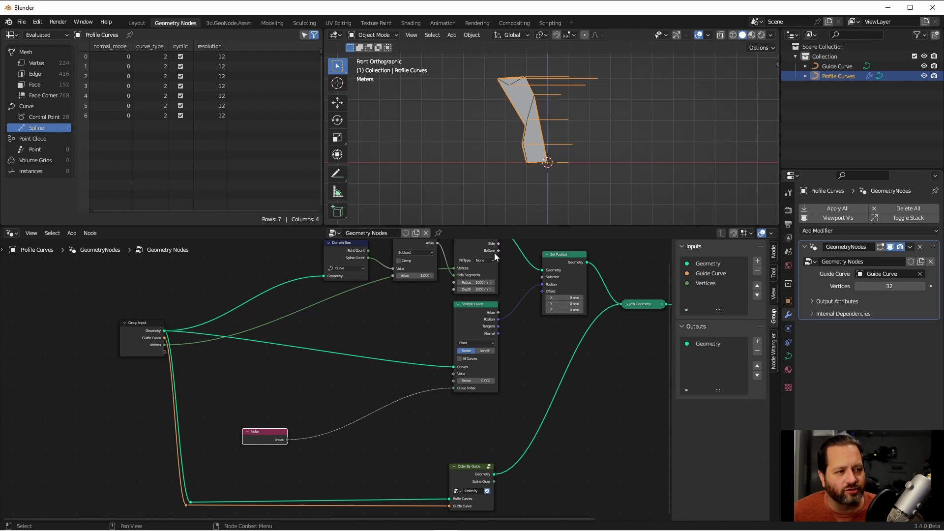
pyautogui.keyDown('shift'); pyautogui.moveTo(497, 260); pyautogui.dragTo(514, 299, button='middle'); pyautogui.keyUp('shift')
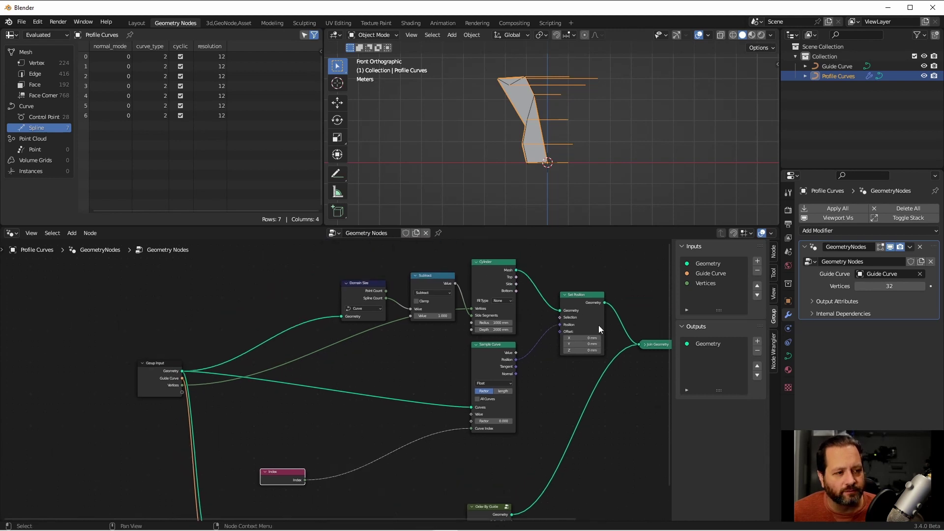
pyautogui.scroll(2, 452, 449)
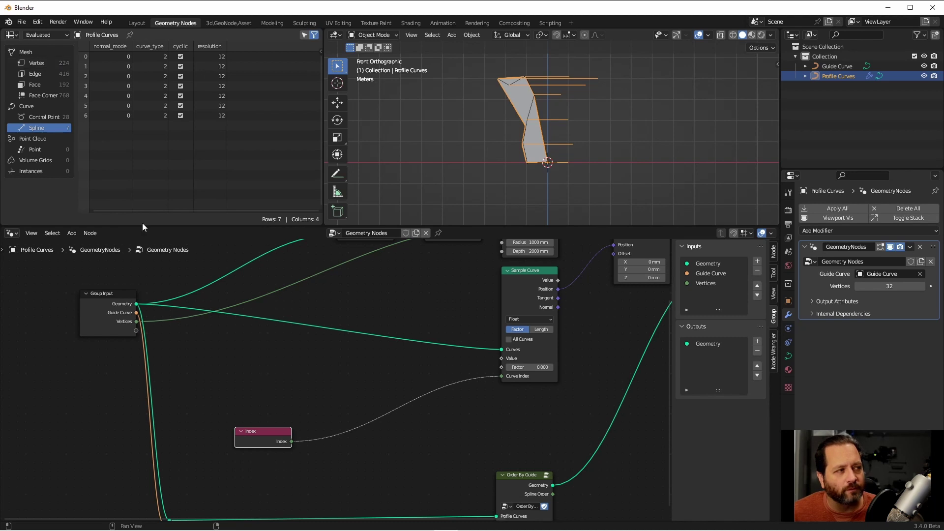
# Insert a Modulo math node on the Index wire with Vertices as its second value.
pyautogui.moveTo(261, 436); pyautogui.dragTo(227, 440)
pyautogui.hotkey('shift', 'a')
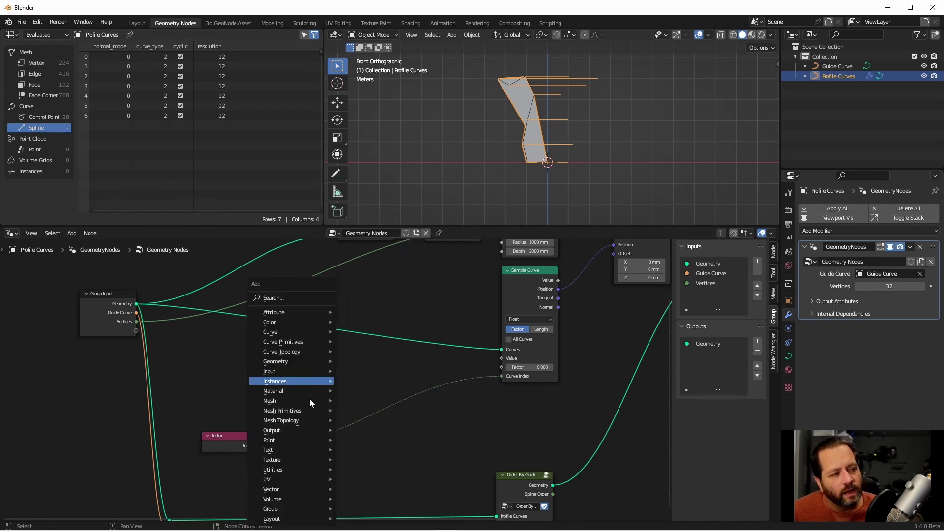
pyautogui.moveTo(309, 470)
pyautogui.click(379, 429)
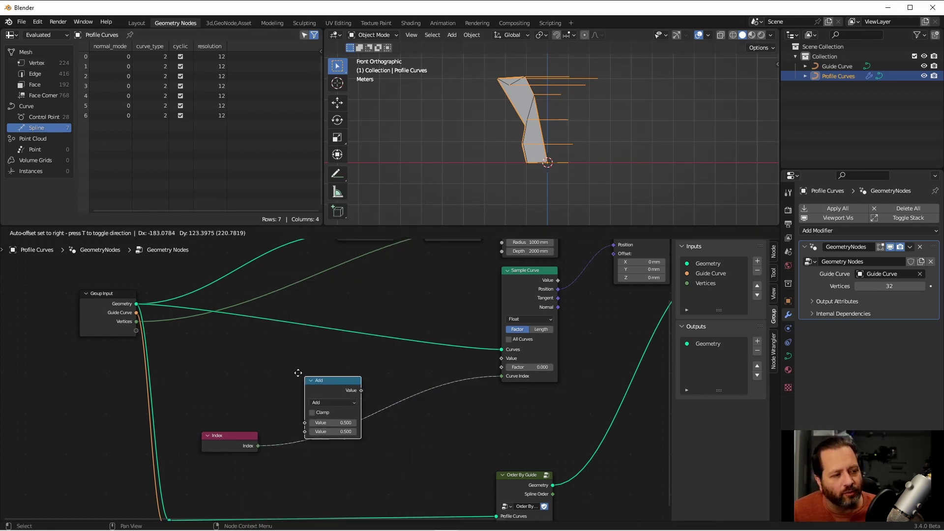
pyautogui.click(336, 428)
pyautogui.click(336, 425)
pyautogui.click(374, 442)
pyautogui.press('Escape')
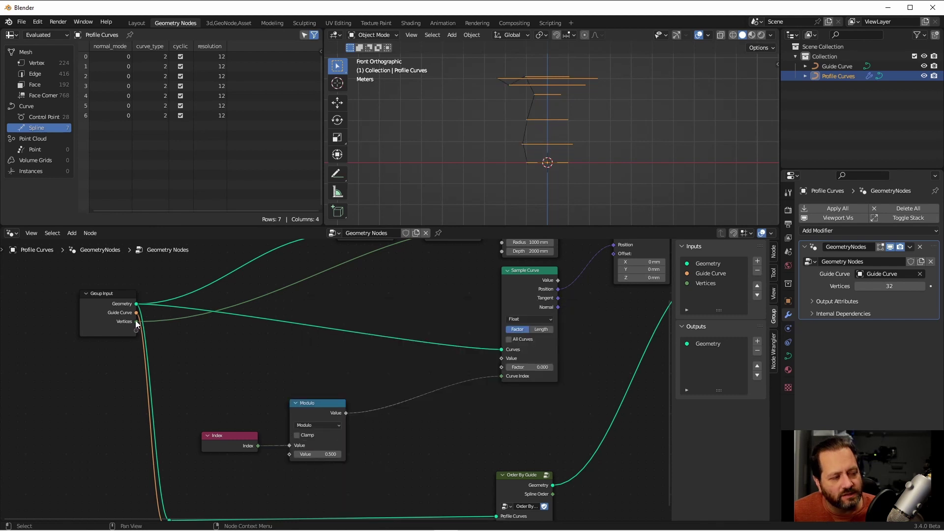
pyautogui.moveTo(137, 323)
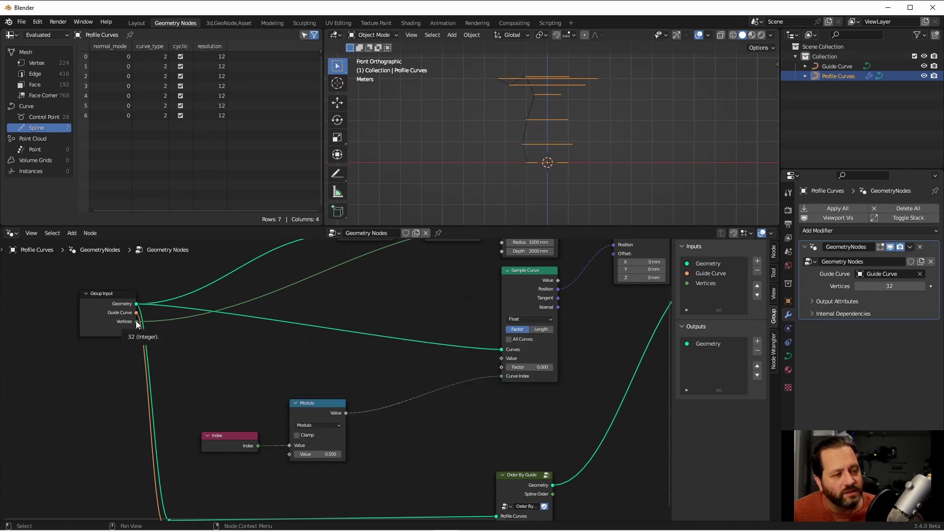
pyautogui.moveTo(137, 323); pyautogui.dragTo(288, 453)
pyautogui.moveTo(243, 435); pyautogui.dragTo(229, 450)
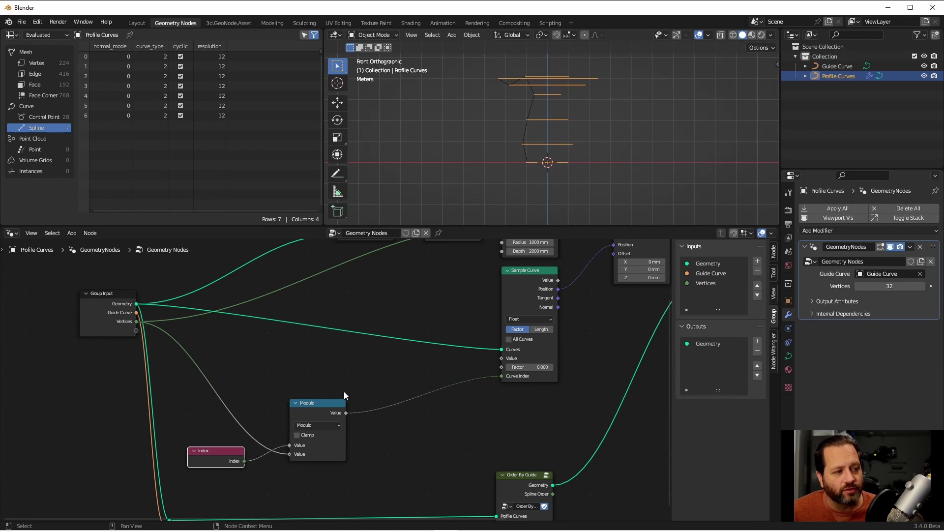
# Duplicate it as a Divide-by-Vertices node and feed the result into Sample Curve's Factor.
pyautogui.click(317, 403)
pyautogui.hotkey('shift', 'd')
pyautogui.click(398, 426)
pyautogui.click(398, 426)
pyautogui.click(410, 356)
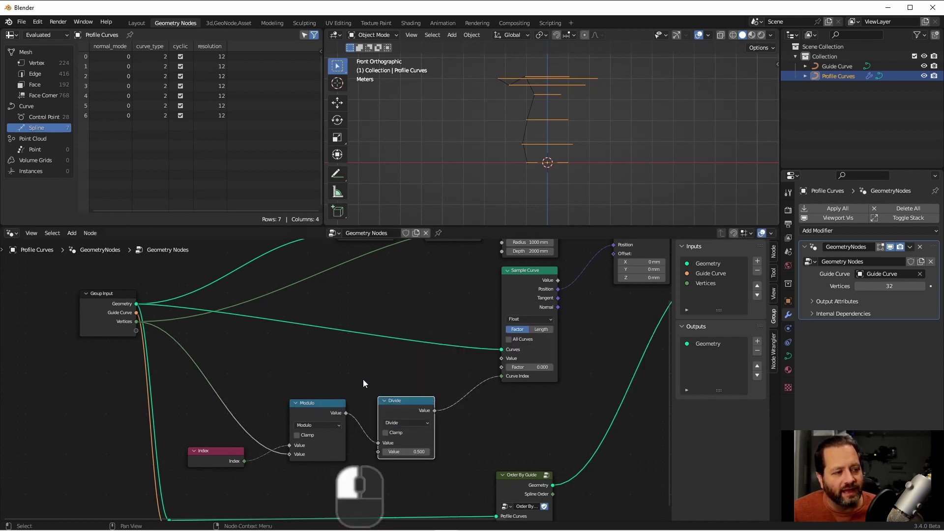
pyautogui.keyDown('shift'); pyautogui.moveTo(297, 450); pyautogui.dragTo(272, 455, button='right'); pyautogui.keyUp('shift')
pyautogui.moveTo(279, 452); pyautogui.dragTo(378, 452)
pyautogui.click(406, 408)
pyautogui.press('g')
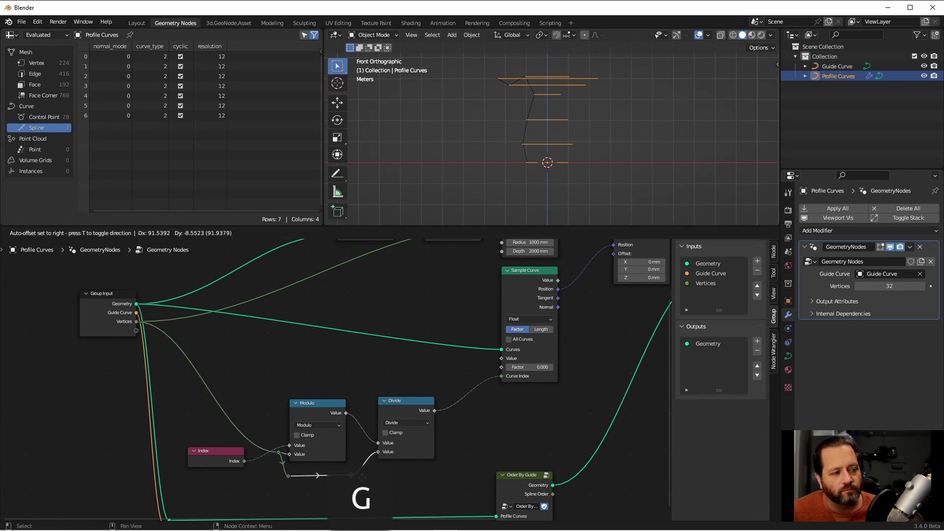
pyautogui.moveTo(404, 408); pyautogui.dragTo(396, 412)
pyautogui.press('g')
pyautogui.click(346, 481)
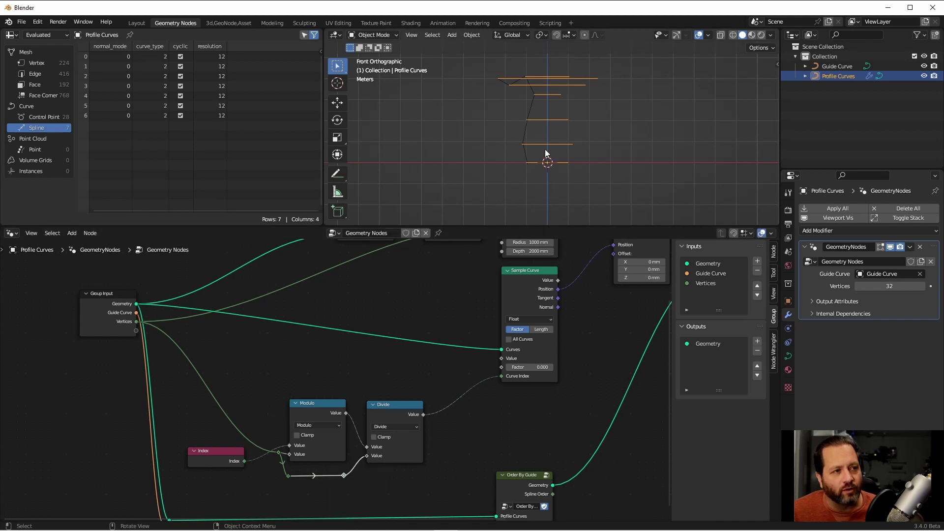
pyautogui.moveTo(502, 376); pyautogui.dragTo(502, 368)
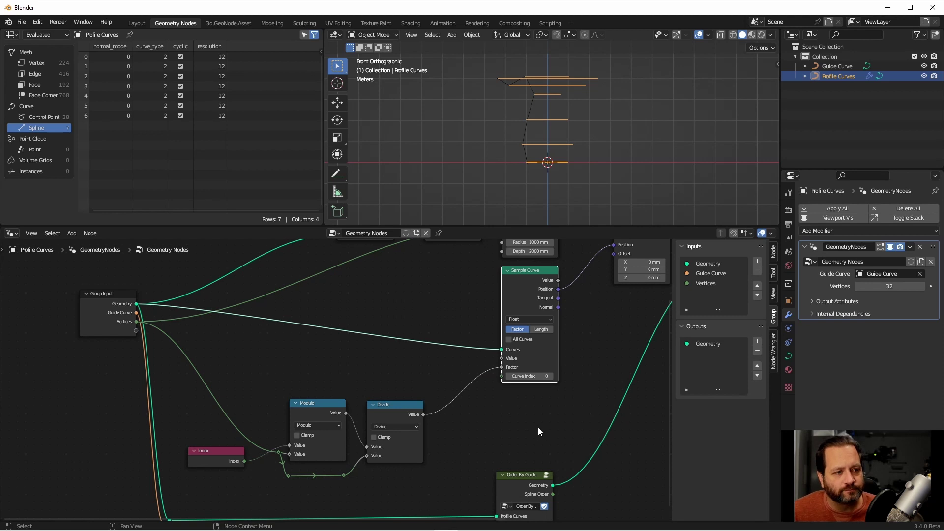
# Raise the index math nodes and add a second Divide node below with Vertices as divisor.
pyautogui.press('g')
pyautogui.click(541, 385)
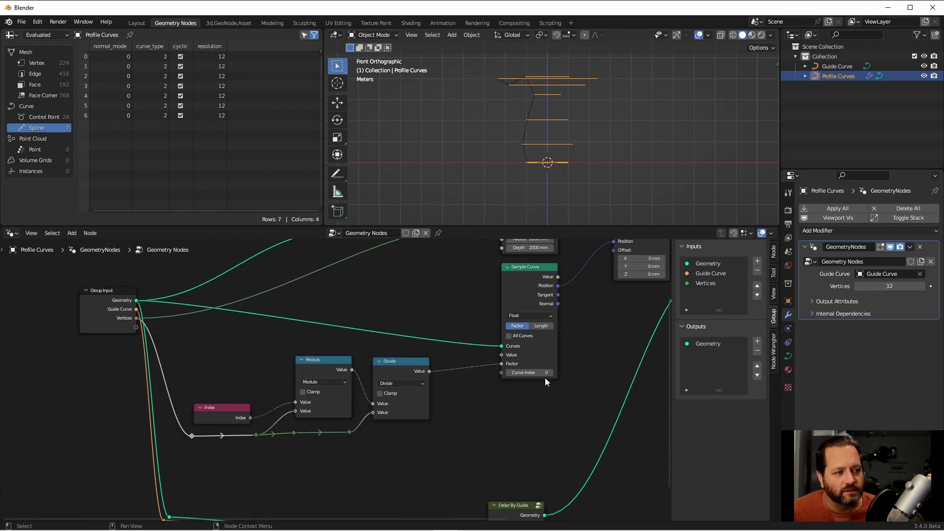
pyautogui.click(472, 388)
pyautogui.hotkey('shift', 'd')
pyautogui.click(331, 456)
pyautogui.moveTo(256, 435); pyautogui.dragTo(300, 503)
pyautogui.rightClick(300, 503)
pyautogui.press('Escape')
pyautogui.keyDown('alt'); pyautogui.moveTo(260, 439); pyautogui.dragTo(335, 436, button='right'); pyautogui.keyUp('alt')
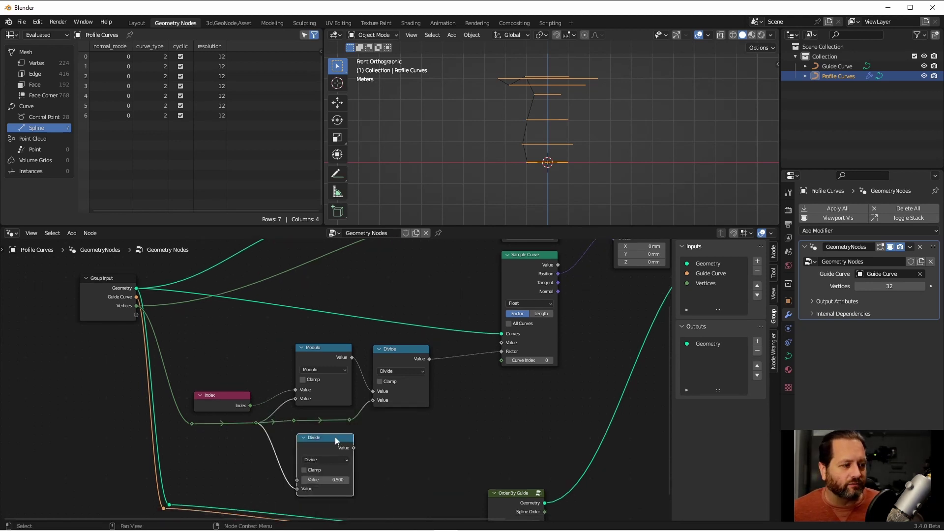
# Add a Floor math node to the right of the lower Divide node.
pyautogui.hotkey('shift', 'd')
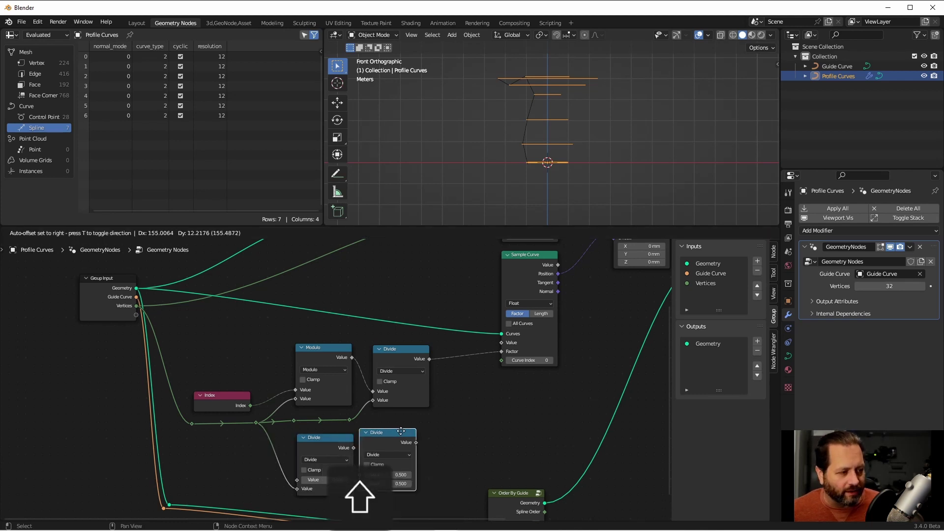
pyautogui.hotkey('ctrl', 'z')
pyautogui.click(320, 440)
pyautogui.hotkey('shift', 'd')
pyautogui.click(396, 439)
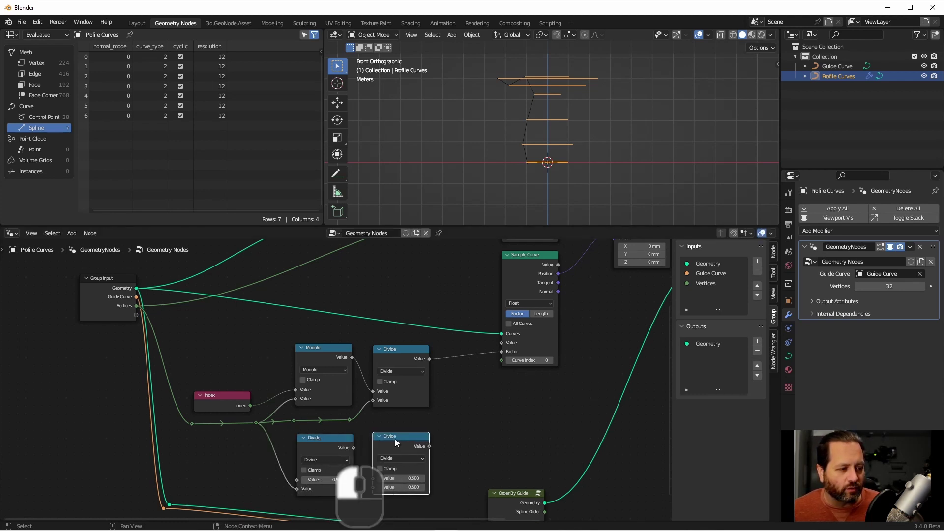
pyautogui.click(401, 458)
pyautogui.click(510, 364)
pyautogui.moveTo(329, 439); pyautogui.dragTo(325, 435)
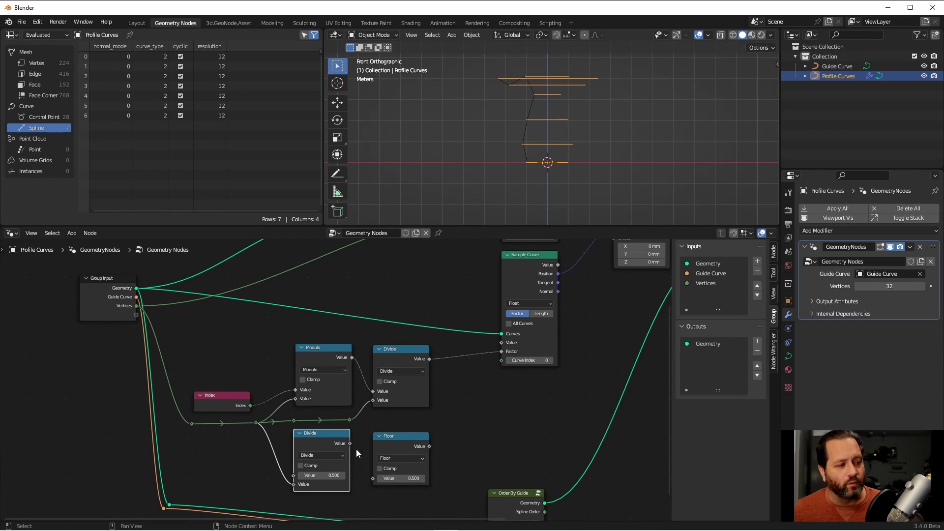
# Link the lower Divide into Floor, Floor into Curve Index, and Index into Divide's first value.
pyautogui.moveTo(350, 443); pyautogui.dragTo(373, 478)
pyautogui.moveTo(430, 446); pyautogui.dragTo(506, 362)
pyautogui.scroll(-2, 518, 350)
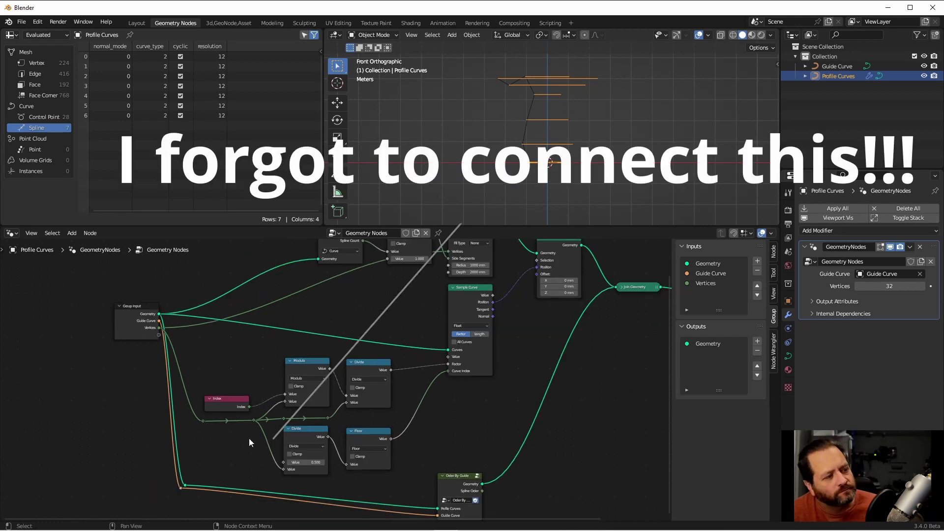
pyautogui.moveTo(246, 408); pyautogui.dragTo(286, 462)
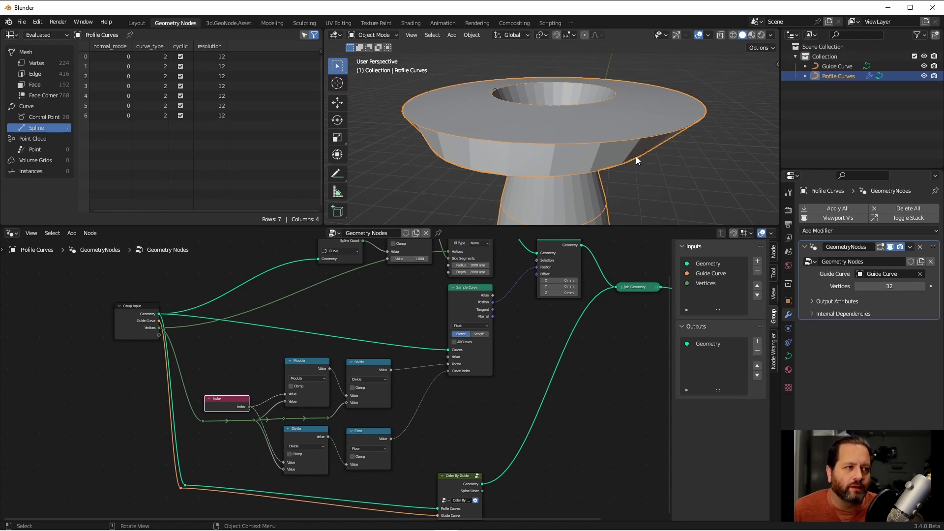
# Switch the 3D view to front orthographic and orbit to inspect the flared lofted vase.
pyautogui.click(650, 111)
pyautogui.moveTo(676, 83); pyautogui.dragTo(644, 138, button='middle')
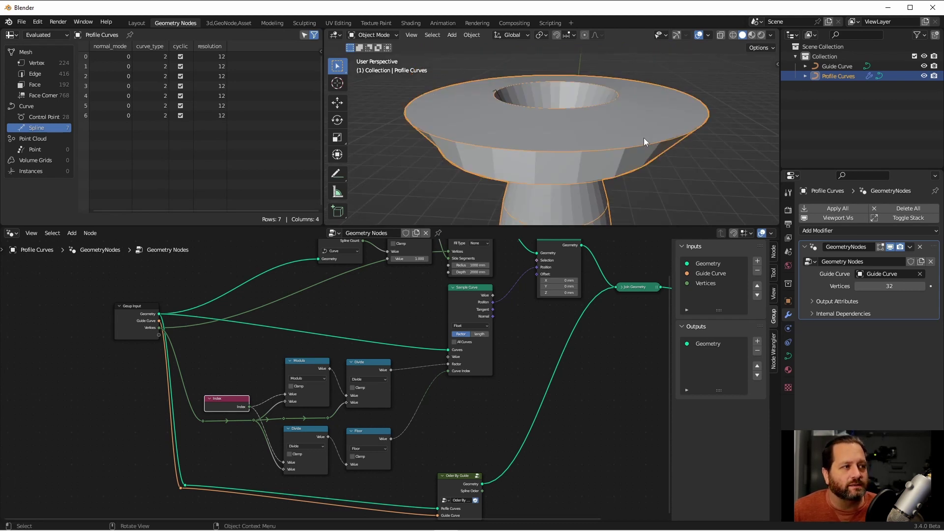
pyautogui.scroll(-3, 411, 354)
pyautogui.scroll(5, 417, 376)
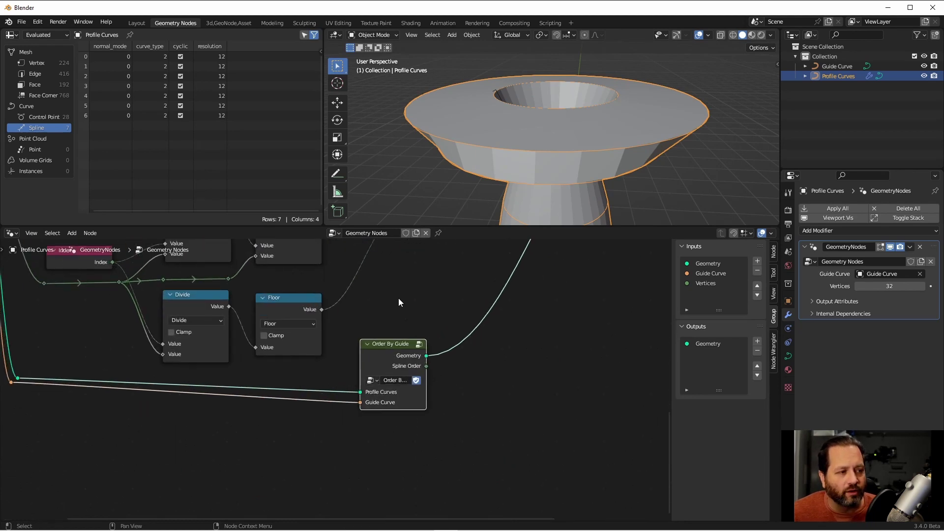
# Add a reroute on Group Input's Geometry link and insert Order By Guide right after Group Input.
pyautogui.keyDown('shift'); pyautogui.moveTo(422, 309); pyautogui.dragTo(540, 373, button='middle'); pyautogui.keyUp('shift')
pyautogui.scroll(-2, 539, 372)
pyautogui.keyDown('shift'); pyautogui.moveTo(131, 304); pyautogui.dragTo(320, 354, button='middle'); pyautogui.keyUp('shift')
pyautogui.keyDown('shift'); pyautogui.moveTo(320, 354); pyautogui.dragTo(322, 333, button='right'); pyautogui.keyUp('shift')
pyautogui.press('g')
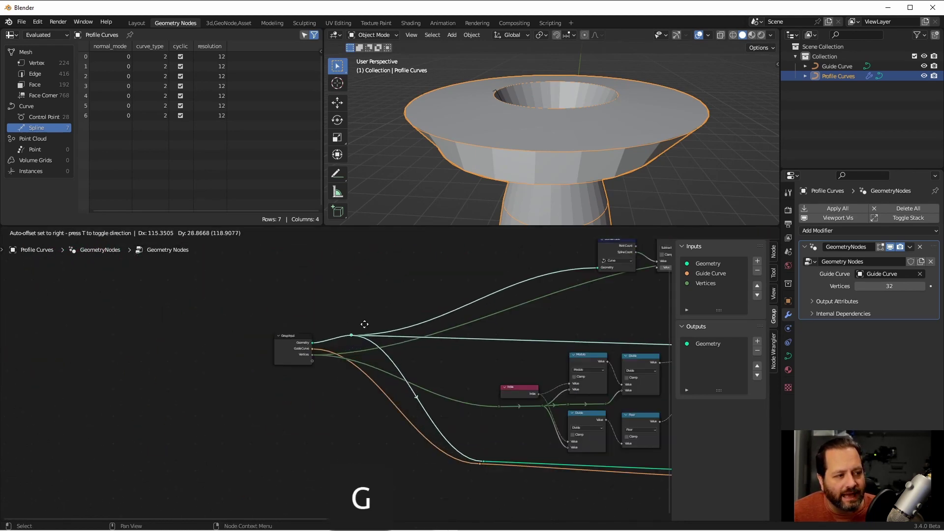
pyautogui.click(427, 297)
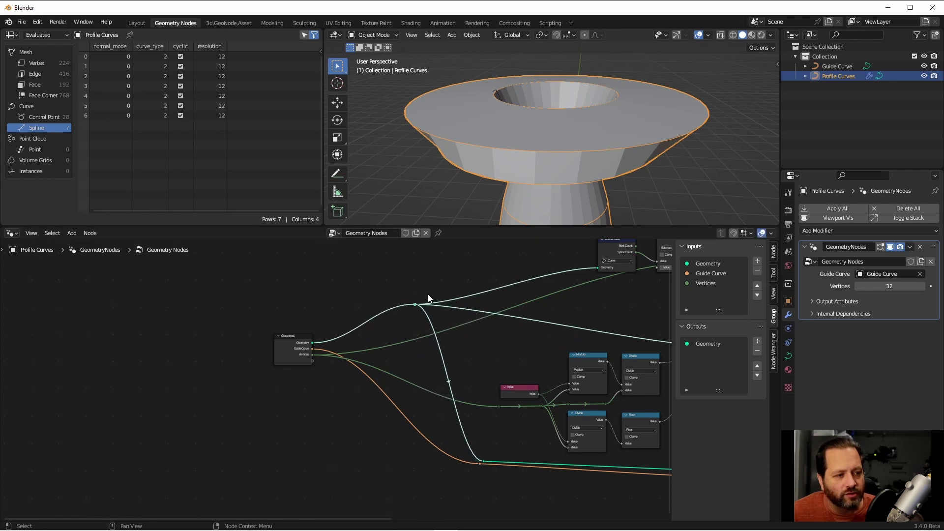
pyautogui.scroll(-2, 522, 390)
pyautogui.keyDown('shift'); pyautogui.moveTo(521, 391); pyautogui.dragTo(579, 432, button='middle'); pyautogui.keyUp('shift')
pyautogui.keyDown('alt'); pyautogui.moveTo(590, 432); pyautogui.dragTo(329, 310); pyautogui.keyUp('alt')
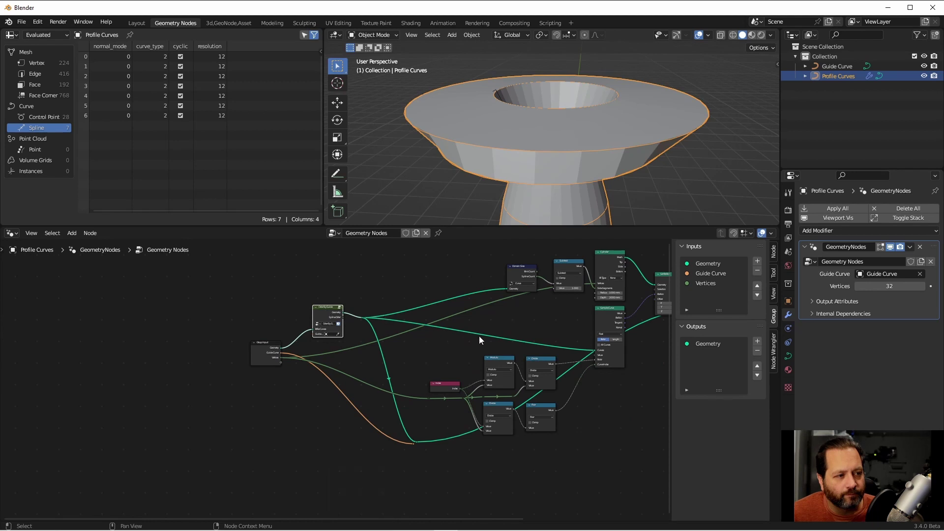
pyautogui.scroll(2, 478, 336)
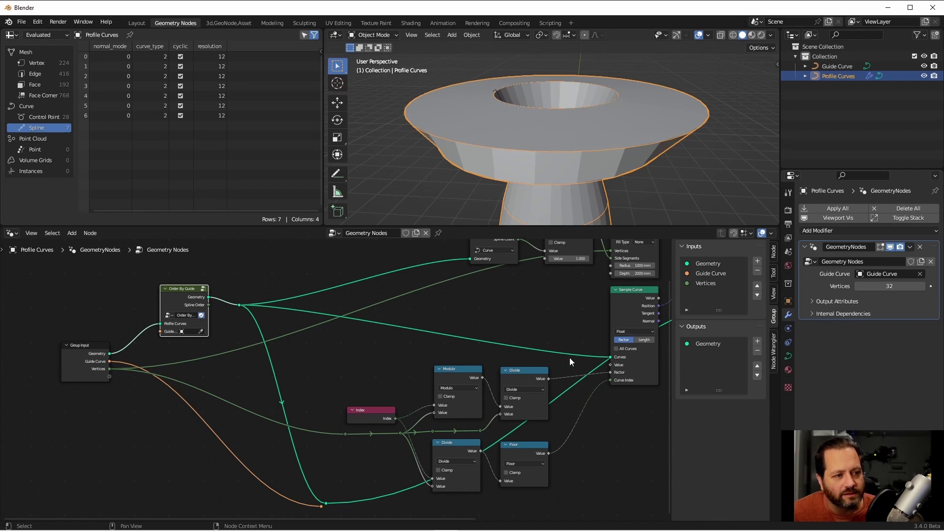
# Lower the index math nodes and add a second Sample Curve on the profile curves, set to Integer.
pyautogui.hotkey('ctrl', 'z')
pyautogui.moveTo(459, 494); pyautogui.dragTo(287, 379)
pyautogui.press('g')
pyautogui.click(363, 458)
pyautogui.click(512, 322)
pyautogui.hotkey('shift', 'd')
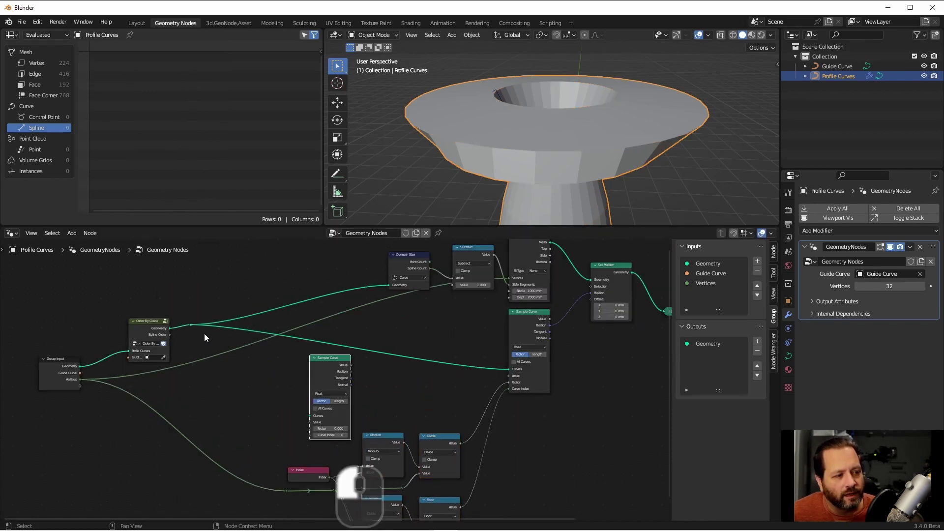
pyautogui.moveTo(191, 325); pyautogui.dragTo(311, 416)
pyautogui.moveTo(323, 370); pyautogui.dragTo(441, 335)
pyautogui.scroll(2, 439, 314)
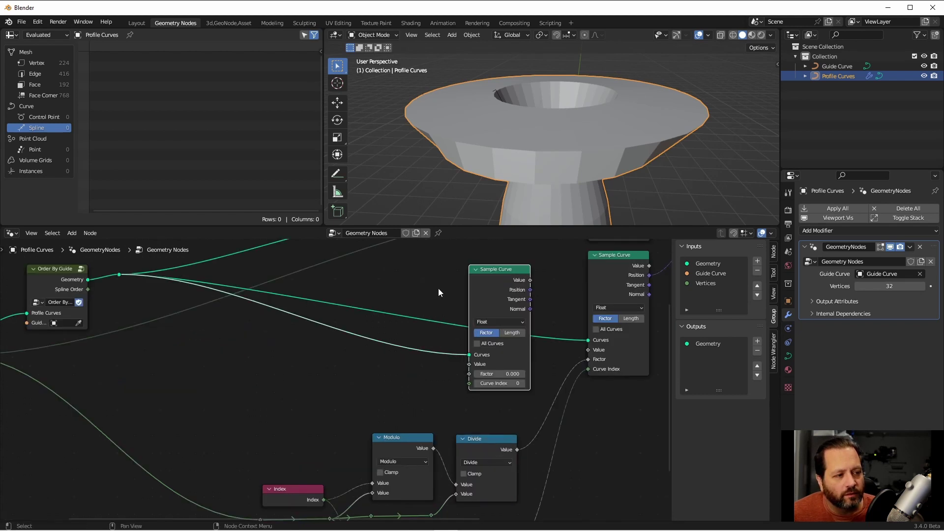
pyautogui.click(501, 322)
pyautogui.click(501, 333)
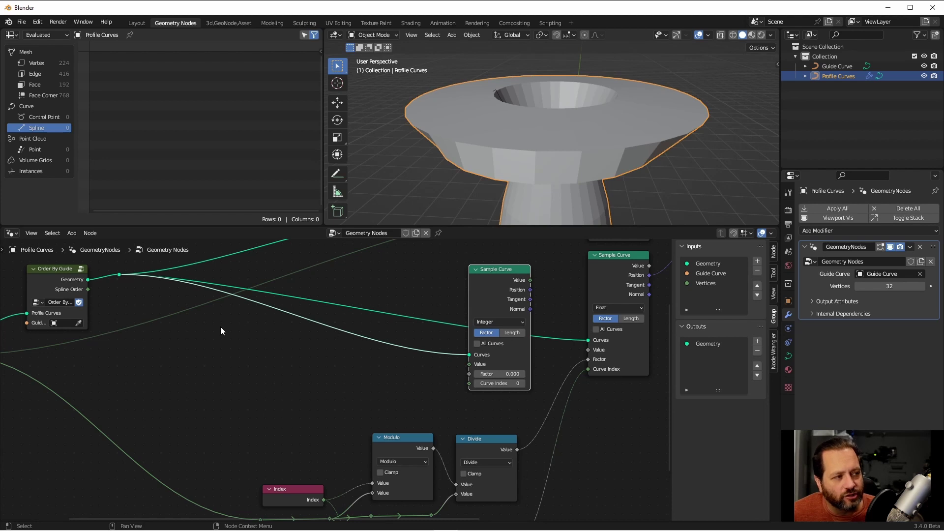
# Wire Spline Order, Divide and Floor into the integer Sample Curve, and its Value into the other Curve Index.
pyautogui.moveTo(90, 290); pyautogui.dragTo(468, 364)
pyautogui.scroll(-2, 503, 347)
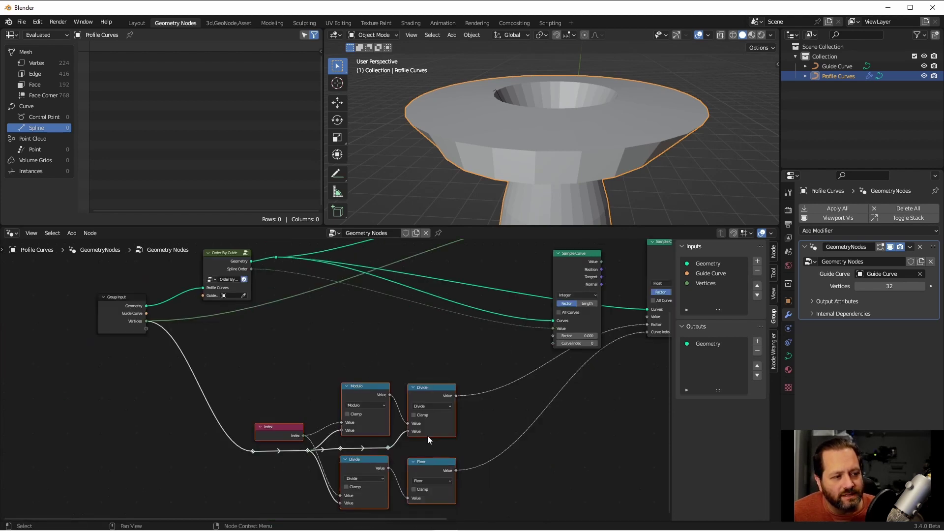
pyautogui.scroll(2, 435, 384)
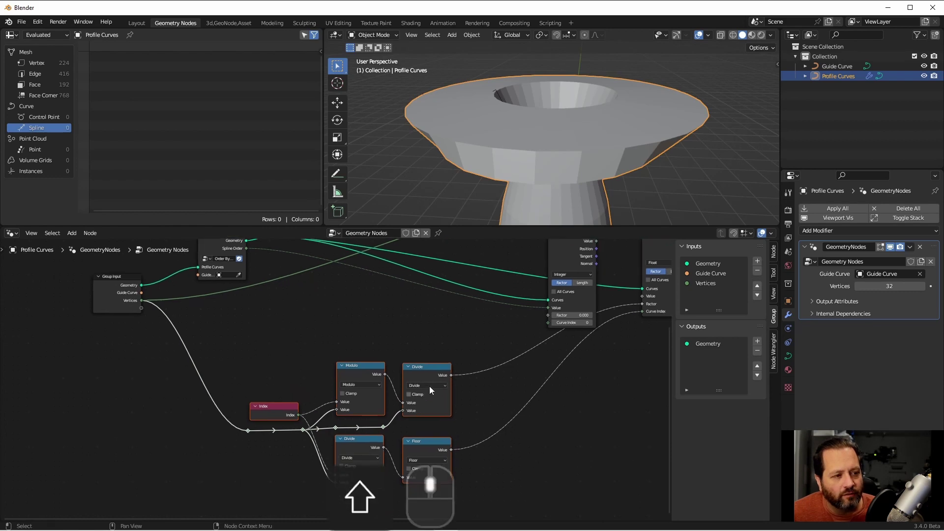
pyautogui.moveTo(447, 376); pyautogui.dragTo(570, 301)
pyautogui.moveTo(447, 470); pyautogui.dragTo(570, 311)
pyautogui.moveTo(570, 311); pyautogui.dragTo(531, 287, button='middle')
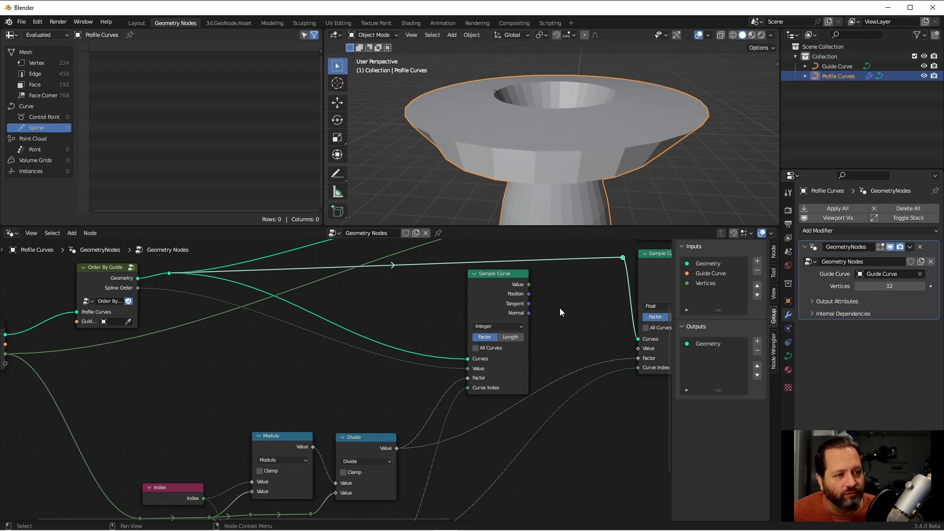
pyautogui.scroll(-1, 524, 245)
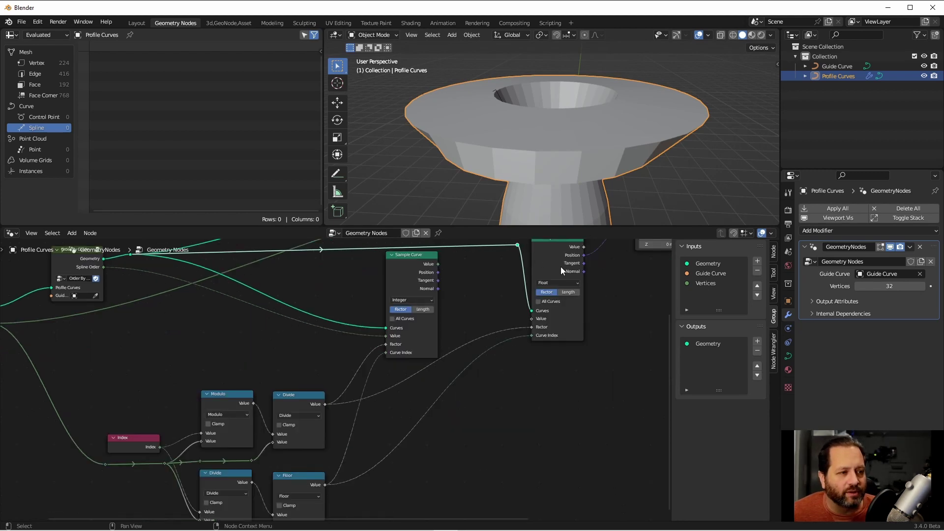
pyautogui.scroll(3, 544, 334)
pyautogui.keyDown('shift'); pyautogui.scroll(-1, 541, 327); pyautogui.keyUp('shift')
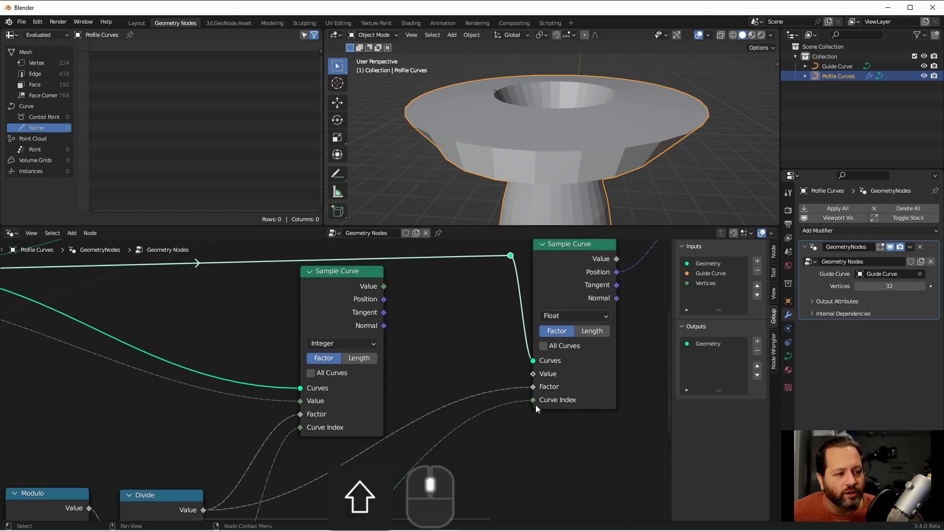
pyautogui.scroll(-1, 483, 443)
pyautogui.moveTo(458, 462); pyautogui.dragTo(450, 393, button='middle')
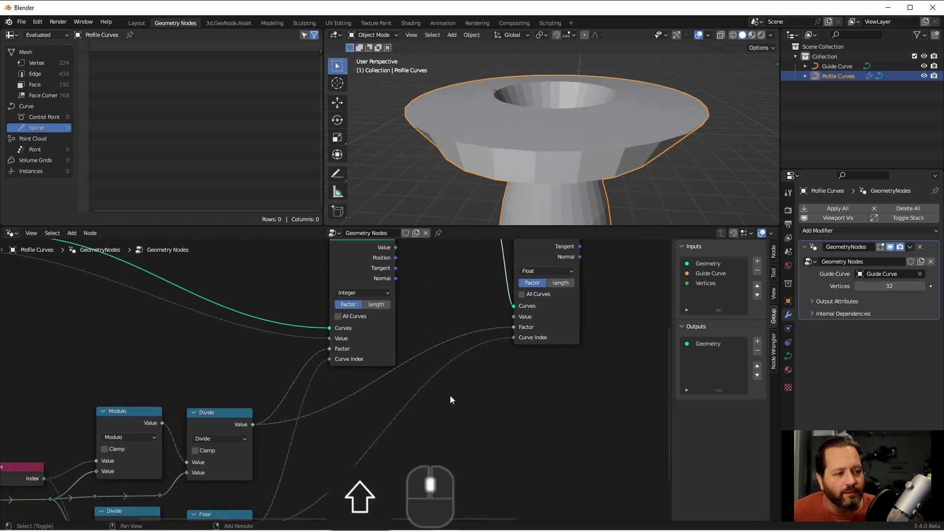
pyautogui.moveTo(335, 470); pyautogui.dragTo(337, 408, button='middle')
pyautogui.keyDown('shift'); pyautogui.scroll(-1, 337, 408); pyautogui.keyUp('shift')
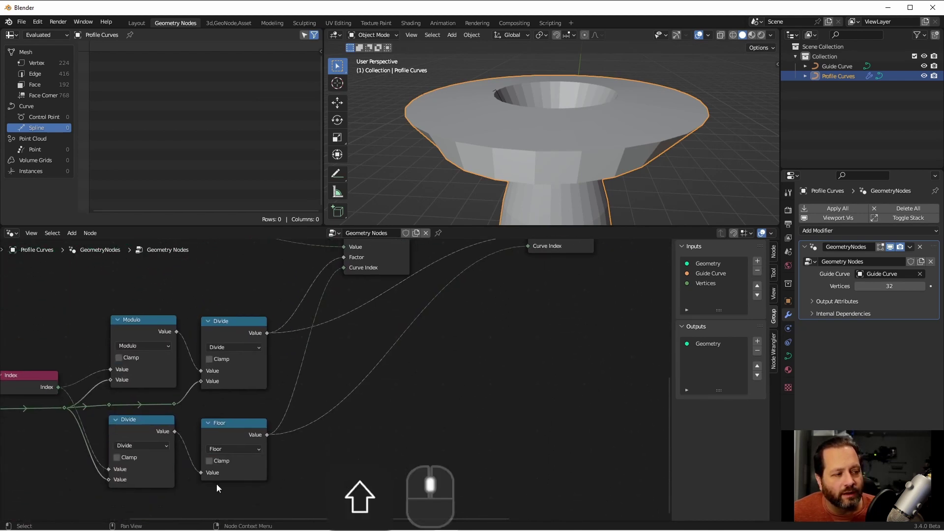
pyautogui.keyDown('shift'); pyautogui.scroll(5, 465, 329); pyautogui.keyUp('shift')
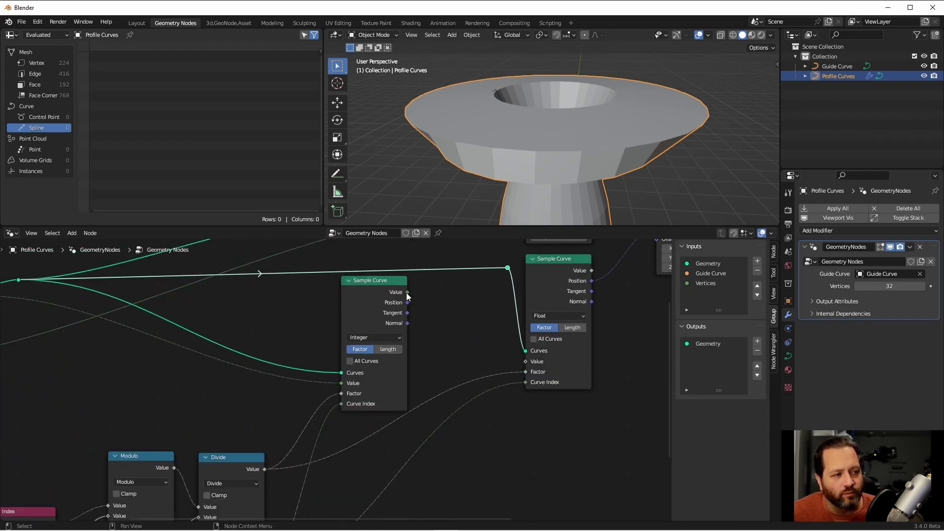
pyautogui.moveTo(407, 292); pyautogui.dragTo(531, 385)
# Link Group Input's Guide Curve into Order By Guide, frame the node tree, and set Front view.
pyautogui.keyDown('ctrl'); pyautogui.scroll(5, 541, 344); pyautogui.keyUp('ctrl')
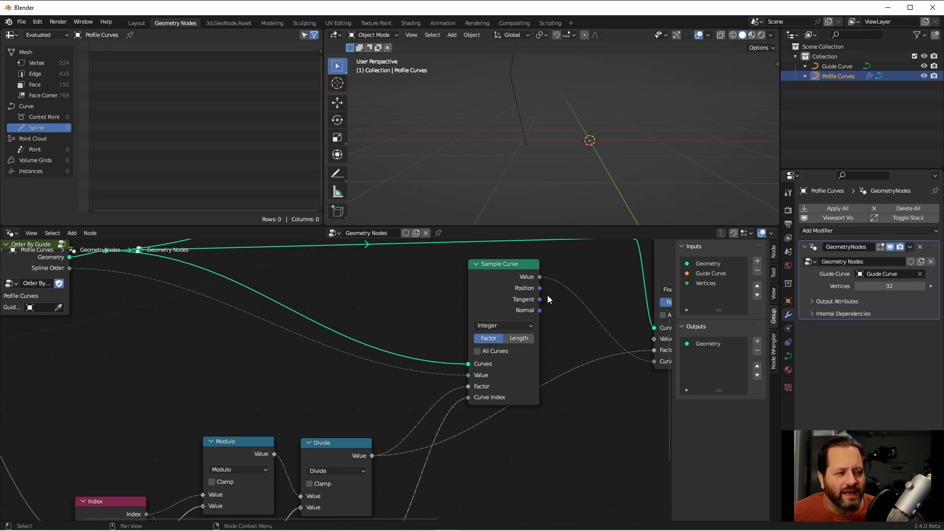
pyautogui.keyDown('shift'); pyautogui.moveTo(61, 300); pyautogui.dragTo(444, 327, button='middle'); pyautogui.keyUp('shift')
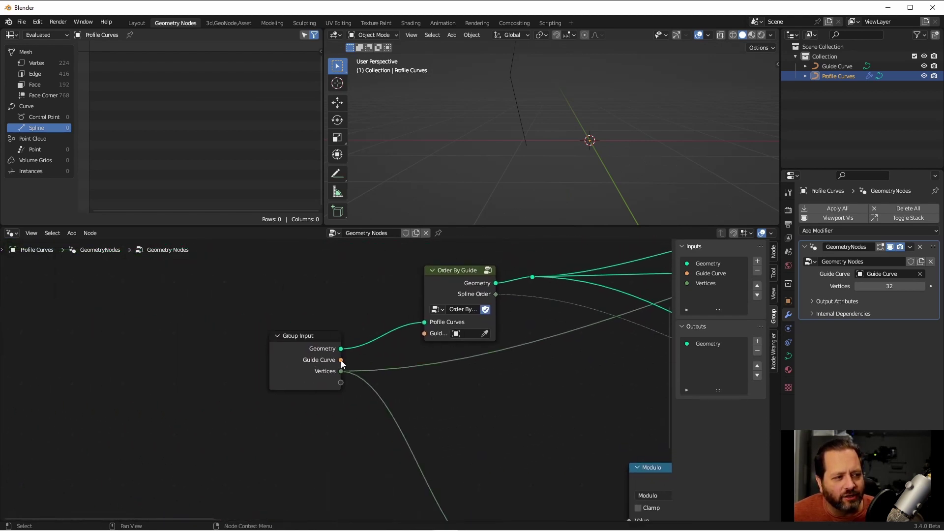
pyautogui.moveTo(341, 360); pyautogui.dragTo(425, 334)
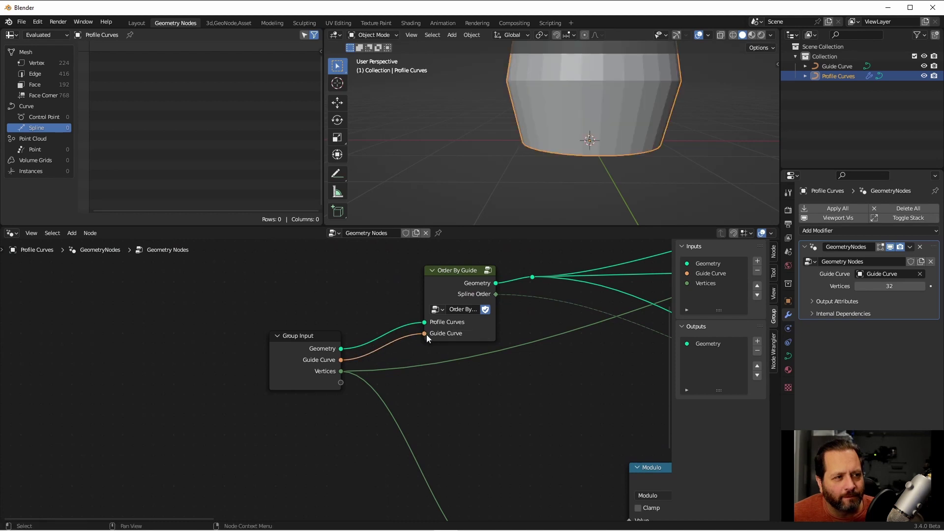
pyautogui.press('Home')
pyautogui.click(611, 332)
pyautogui.hotkey('ctrl', 'x')
pyautogui.press('n')
pyautogui.press('KP_1')
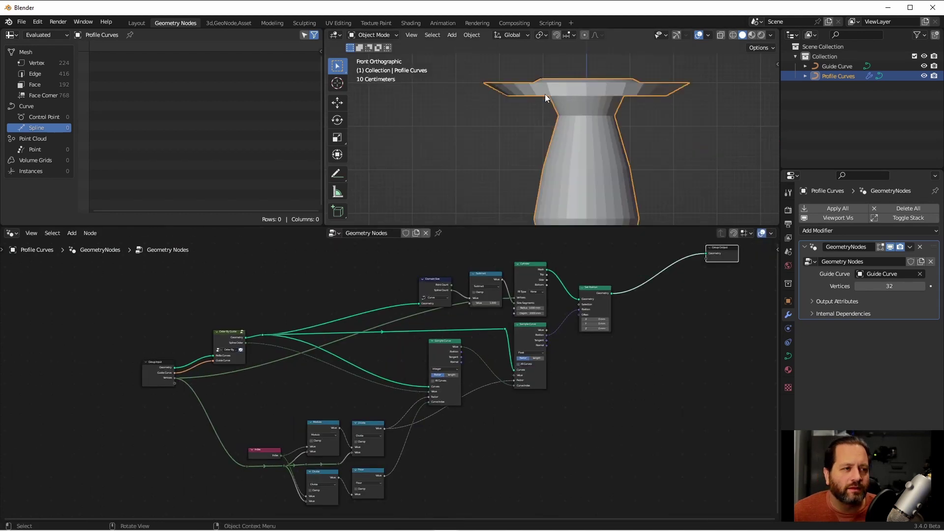
# Move the Guide Curve's rim control points outward in Edit Mode, then select Profile Curves in front view.
pyautogui.scroll(3, 550, 95)
pyautogui.click(527, 65)
pyautogui.press('Tab')
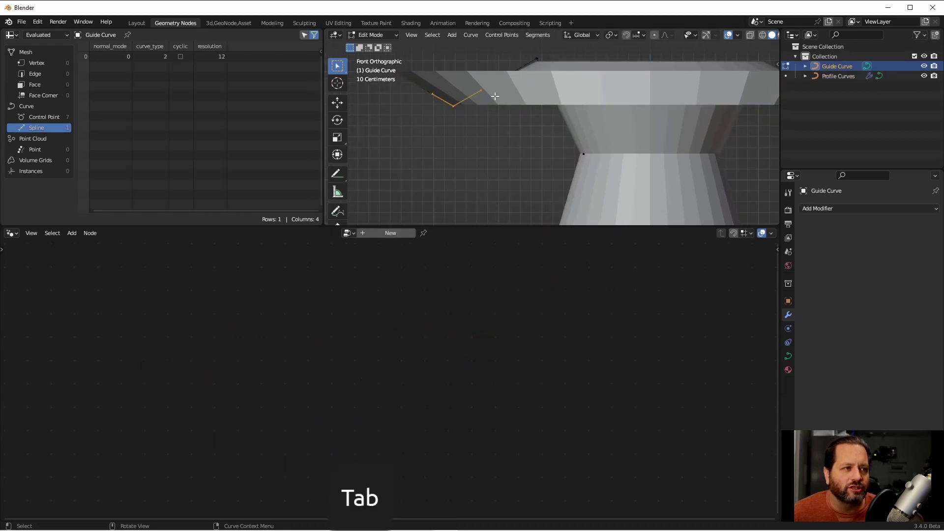
pyautogui.press('g')
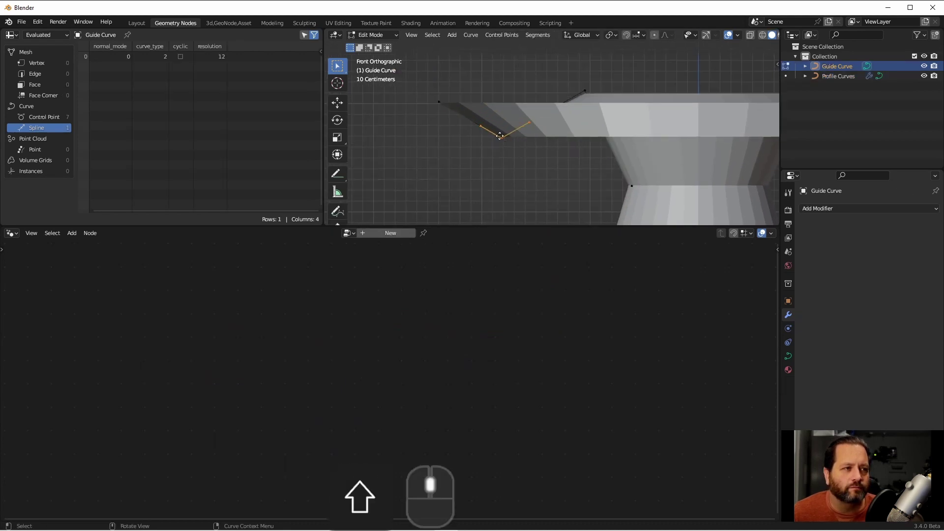
pyautogui.click(439, 102)
pyautogui.press('g')
pyautogui.click(606, 156)
pyautogui.press('Tab')
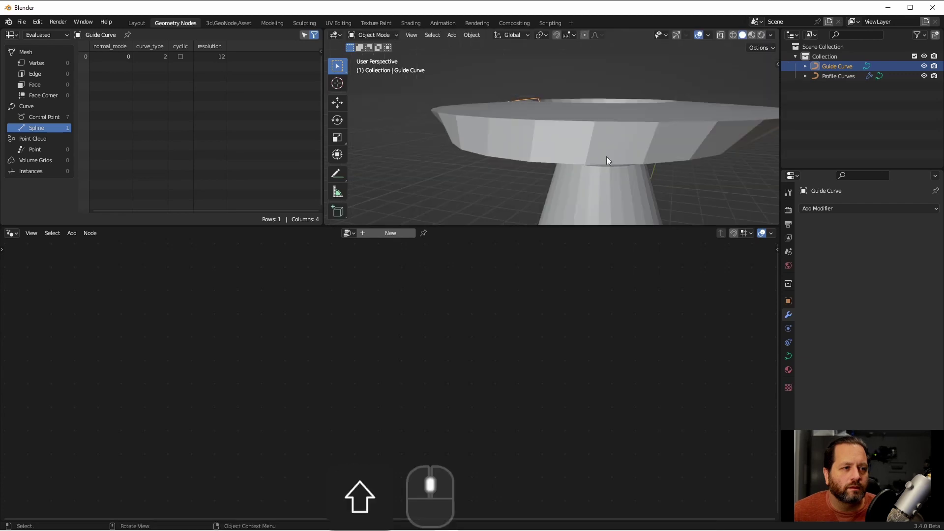
pyautogui.moveTo(606, 157)
pyautogui.mouseDown(button='middle')
pyautogui.moveTo(604, 139)
pyautogui.moveTo(616, 160)
pyautogui.mouseUp(button='middle')
pyautogui.press('`')
pyautogui.click(617, 170)
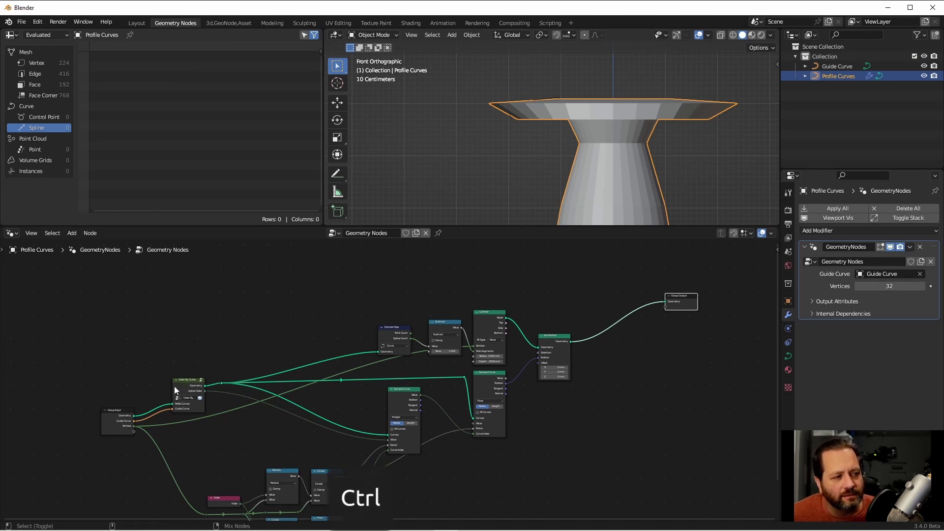
# Insert a Join Geometry node before Group Output so the profile curves display alongside the loft.
pyautogui.scroll(1, 131, 414)
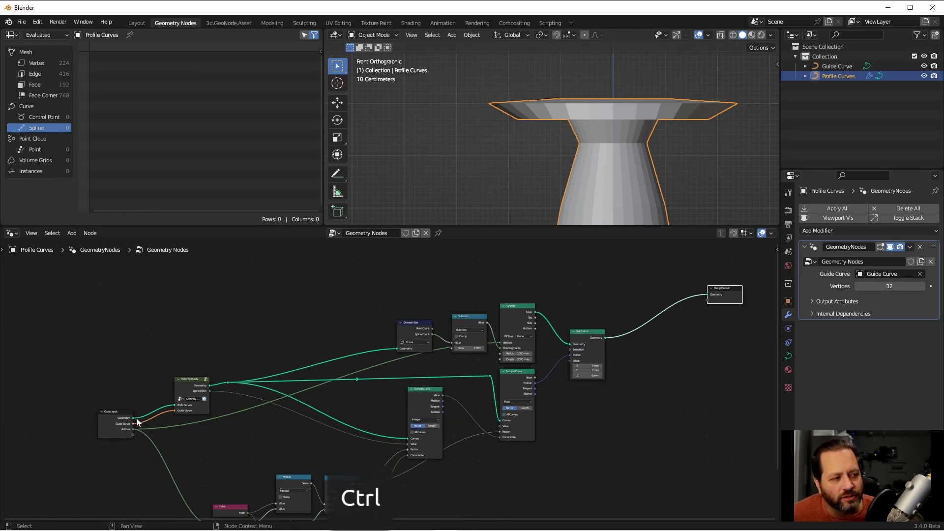
pyautogui.moveTo(176, 406); pyautogui.dragTo(226, 285)
pyautogui.press('Return')
pyautogui.click(662, 284)
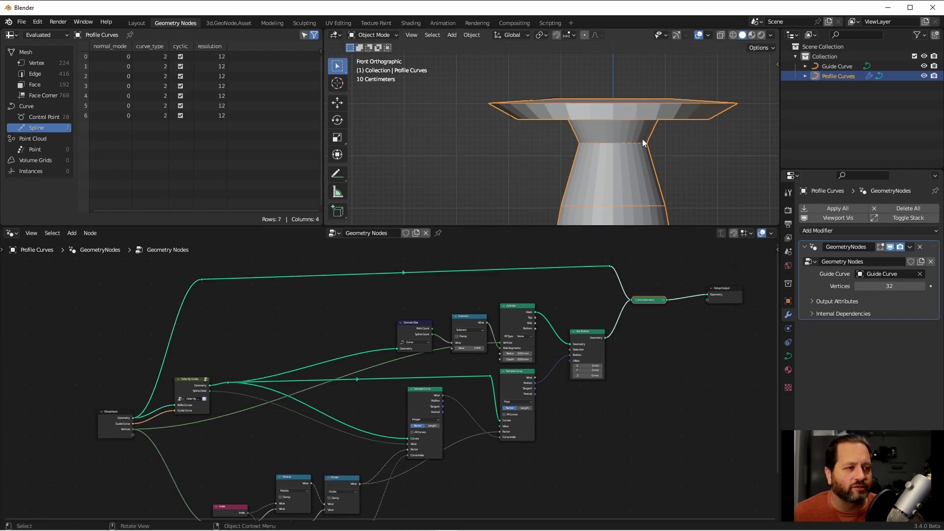
# In Edit Mode, select one whole profile spline with L and move it to tilt the rim.
pyautogui.moveTo(648, 111); pyautogui.dragTo(618, 145, button='middle')
pyautogui.press('Tab')
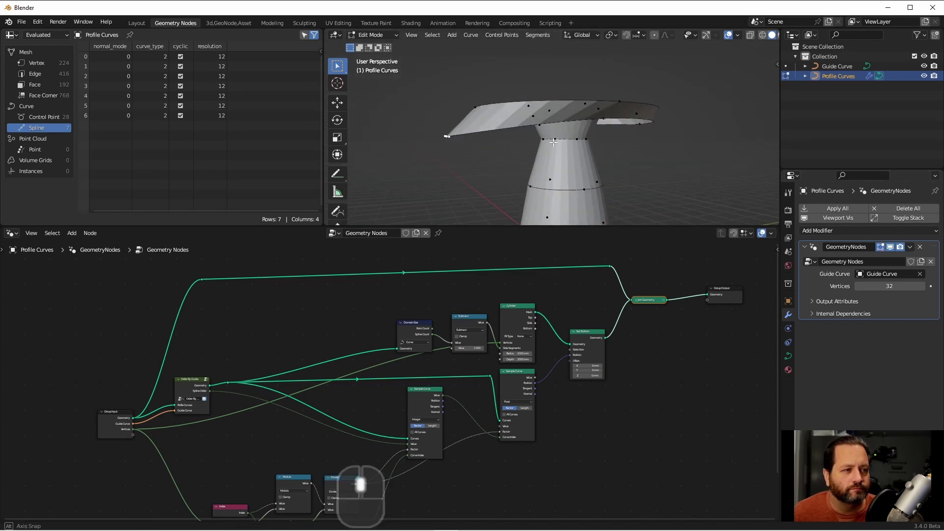
pyautogui.press('g')
pyautogui.click(672, 164)
pyautogui.hotkey('alt', 'a')
pyautogui.click(620, 157)
pyautogui.press('l')
pyautogui.press('Tab')
pyautogui.hotkey('shift', 'z')
pyautogui.press('Tab')
pyautogui.press('Tab')
pyautogui.moveTo(627, 137)
pyautogui.mouseDown(button='middle')
pyautogui.moveTo(685, 145)
pyautogui.moveTo(609, 197)
pyautogui.moveTo(704, 153)
pyautogui.moveTo(609, 178)
pyautogui.moveTo(622, 143)
pyautogui.mouseUp(button='middle')
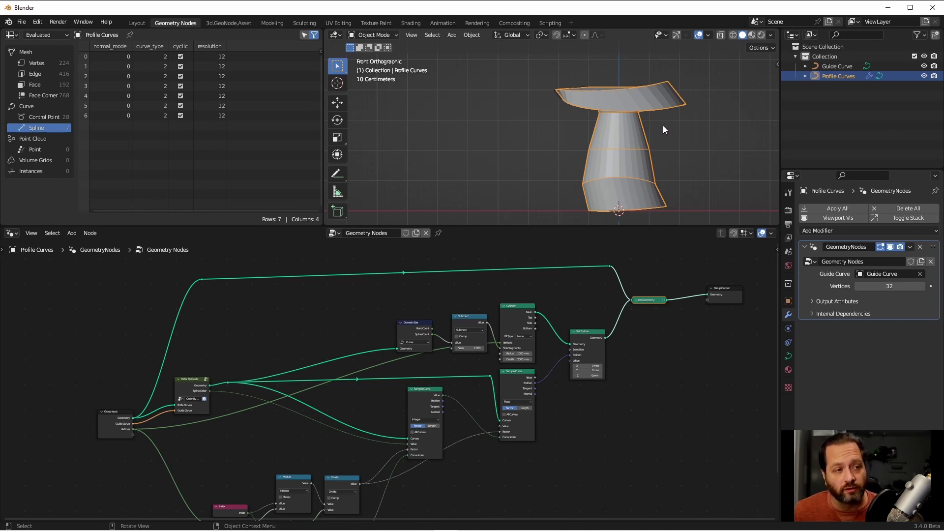
# Duplicate the selected profile spline, place the copy higher up and scale it down.
pyautogui.scroll(4, 660, 133)
pyautogui.press('Tab')
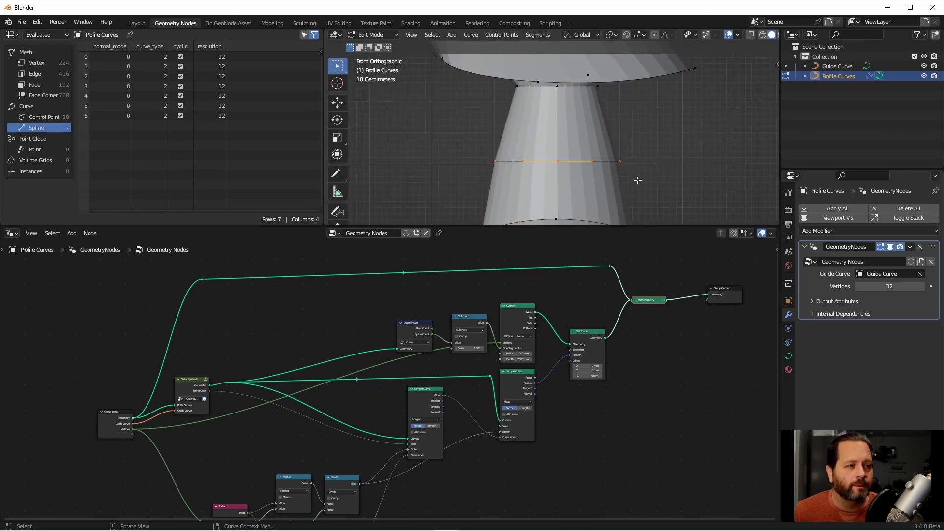
pyautogui.click(881, 249)
pyautogui.hotkey('shift', 'd')
pyautogui.click(657, 146)
pyautogui.press('s')
pyautogui.click(596, 142)
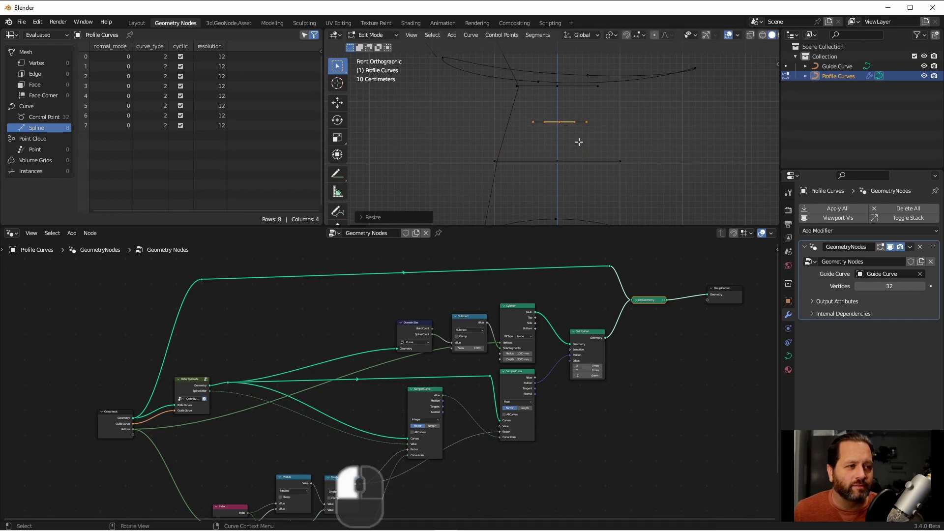
pyautogui.press('Tab')
# Subdivide the Guide Curve and pull its new middle point inward to pinch the waist.
pyautogui.click(506, 133)
pyautogui.hotkey('shift', 'z')
pyautogui.press('Tab')
pyautogui.moveTo(540, 177); pyautogui.dragTo(462, 77)
pyautogui.rightClick(486, 158)
pyautogui.click(485, 159)
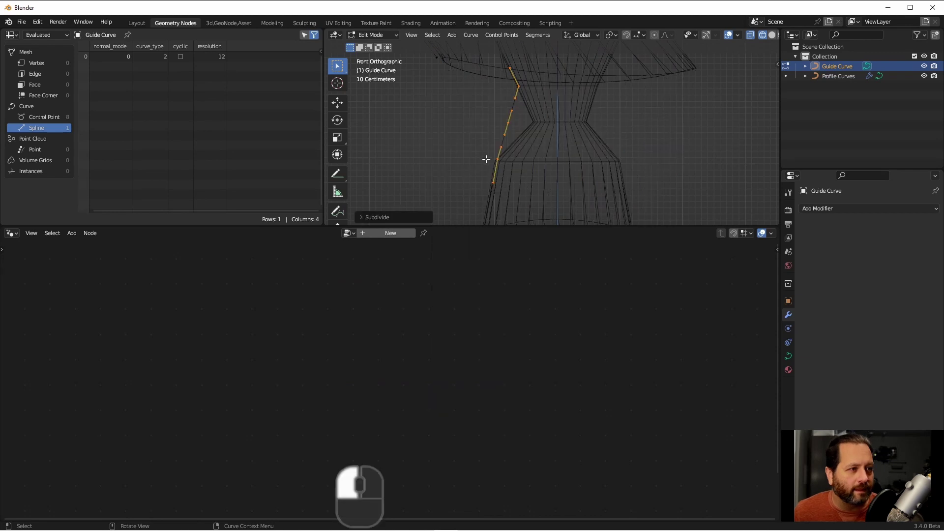
pyautogui.click(511, 125)
pyautogui.press('g')
pyautogui.click(558, 131)
pyautogui.press('Tab')
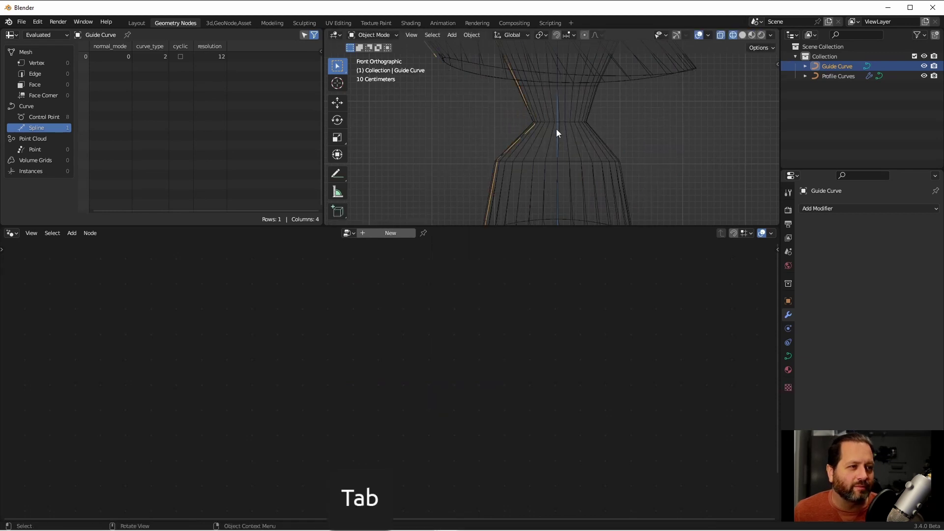
pyautogui.hotkey('shift', 'z')
pyautogui.moveTo(611, 103); pyautogui.dragTo(515, 102, button='middle')
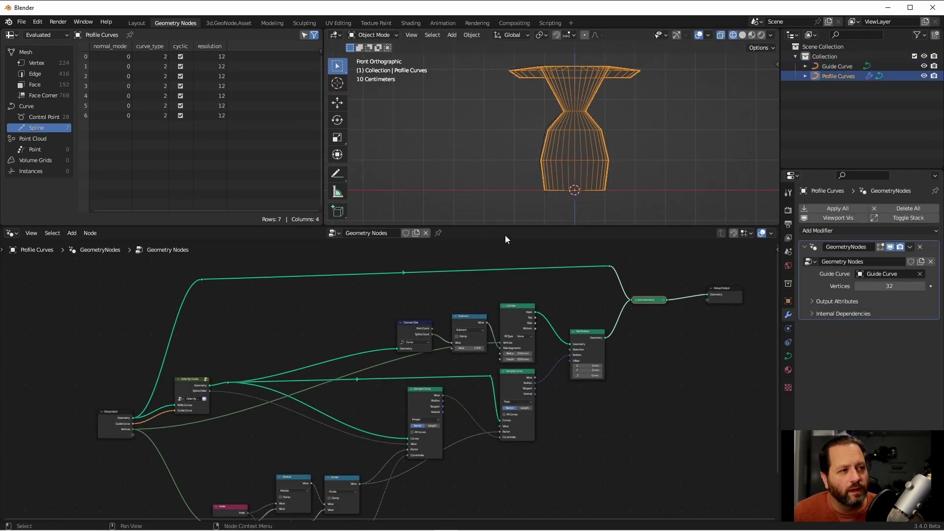
# Rename the node tree 'Guided Loft', mark it as an asset, and unlink it from the modifier.
pyautogui.click(395, 233)
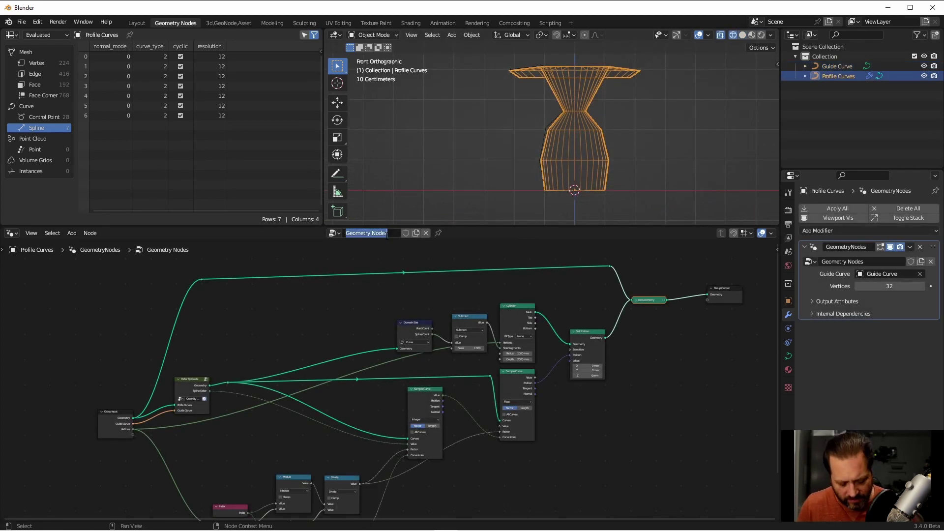
pyautogui.write('Guided Loft')
pyautogui.press('Return')
pyautogui.rightClick(405, 234)
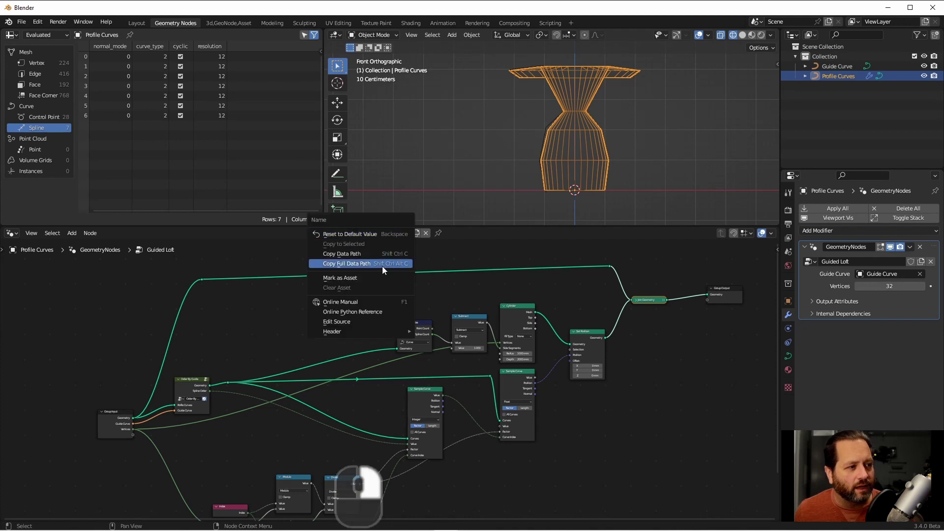
pyautogui.click(372, 285)
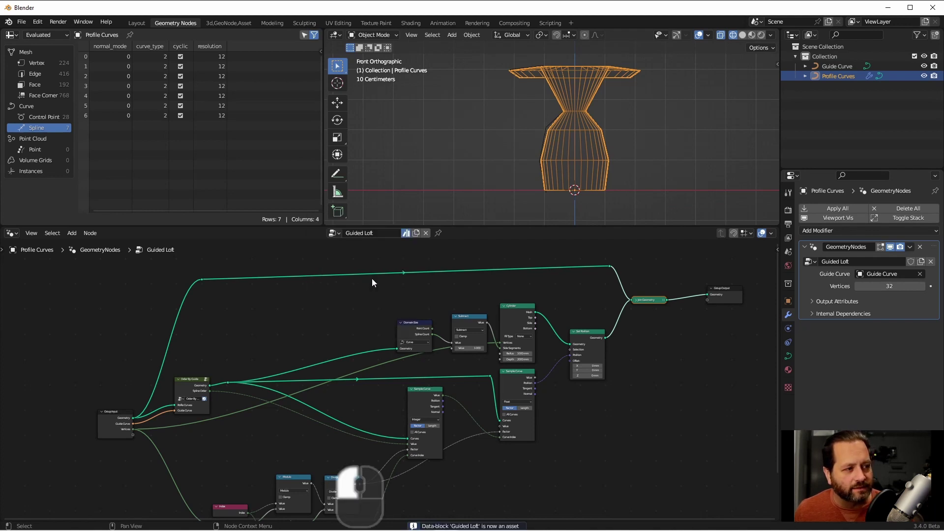
pyautogui.click(426, 233)
# In a new node tree, add the Guided Loft group and set Guide Curve as its guide object.
pyautogui.click(390, 234)
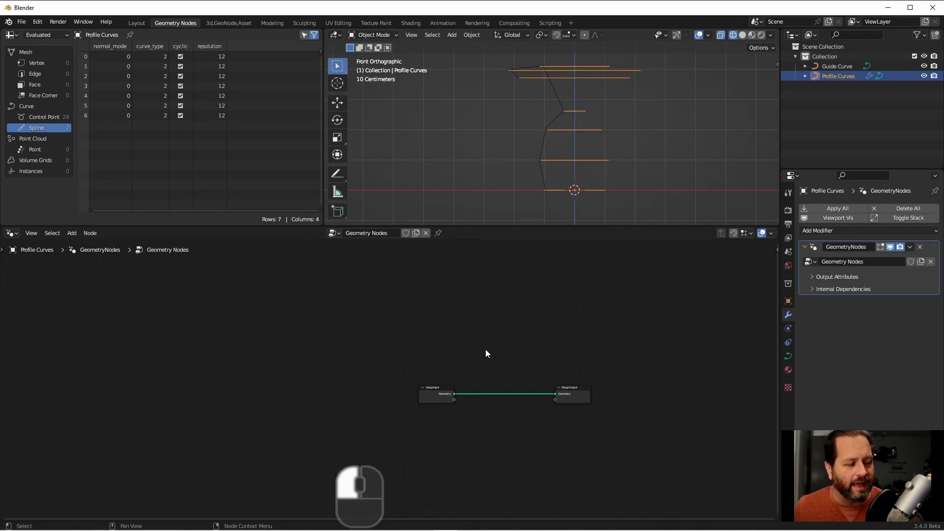
pyautogui.hotkey('shift', 'a')
pyautogui.moveTo(492, 509)
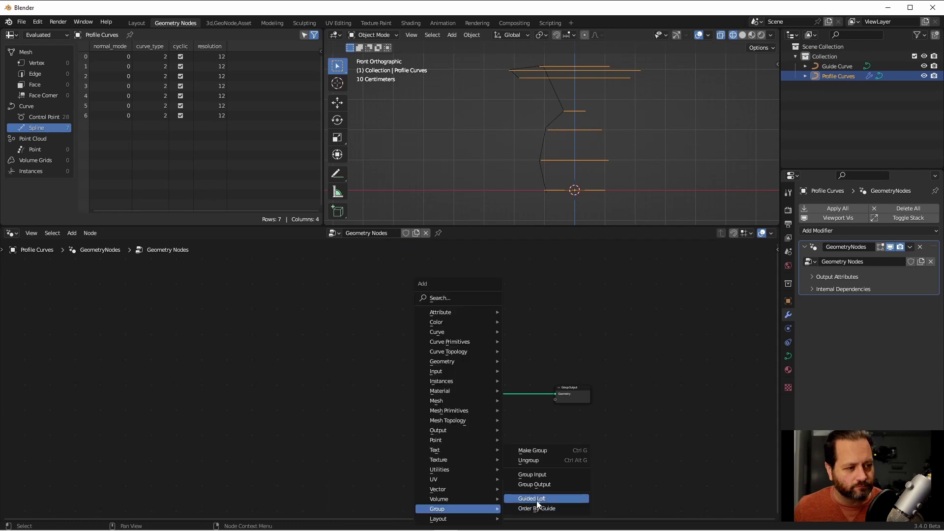
pyautogui.click(536, 500)
pyautogui.click(476, 372)
pyautogui.scroll(3, 520, 414)
pyautogui.moveTo(437, 380); pyautogui.dragTo(341, 364)
pyautogui.click(880, 274)
pyautogui.click(853, 289)
pyautogui.moveTo(468, 331); pyautogui.dragTo(424, 316)
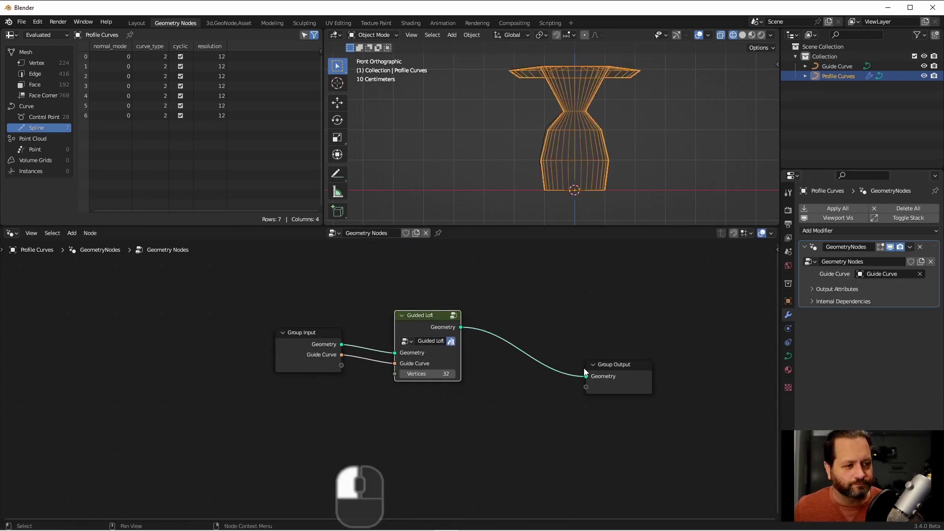
pyautogui.moveTo(605, 366); pyautogui.dragTo(670, 377)
# Add a Subdivision Surface node at level 2 and a Set Shade Smooth node before the output.
pyautogui.hotkey('shift', 'a')
pyautogui.moveTo(567, 320)
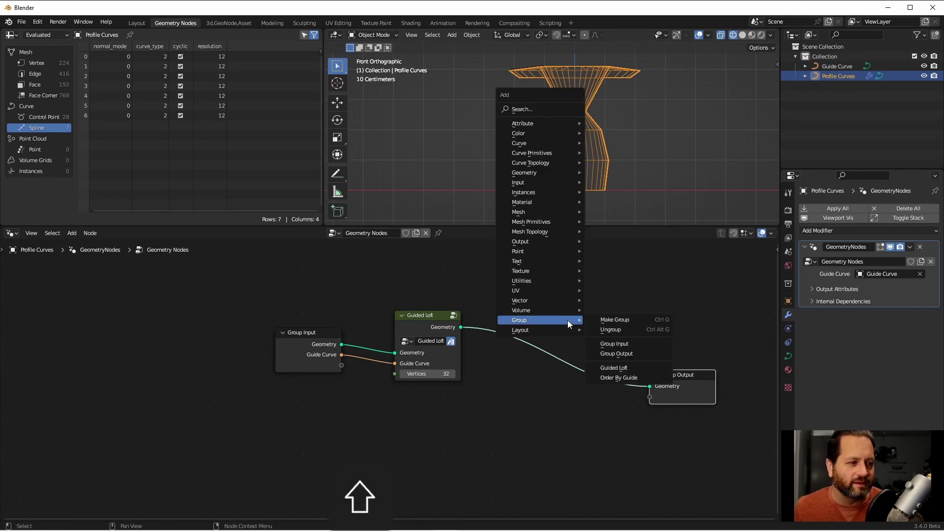
pyautogui.moveTo(573, 218)
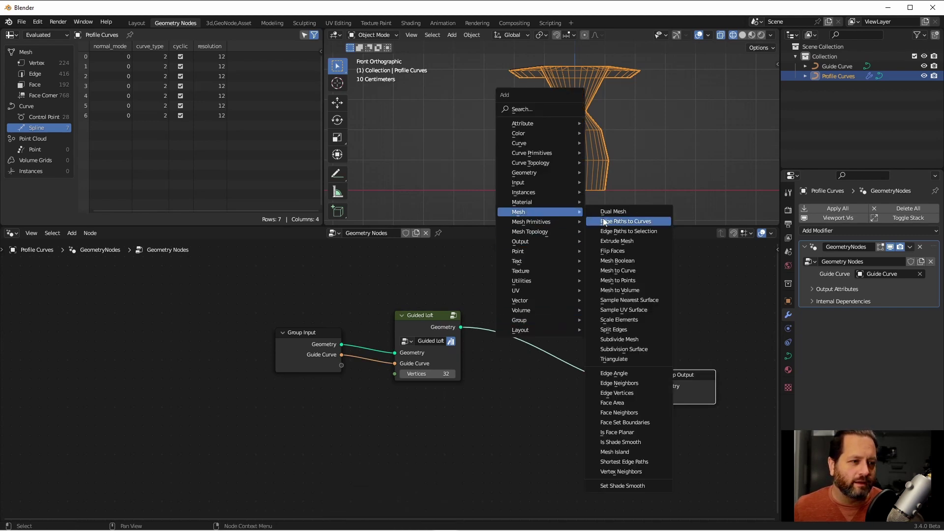
pyautogui.click(623, 349)
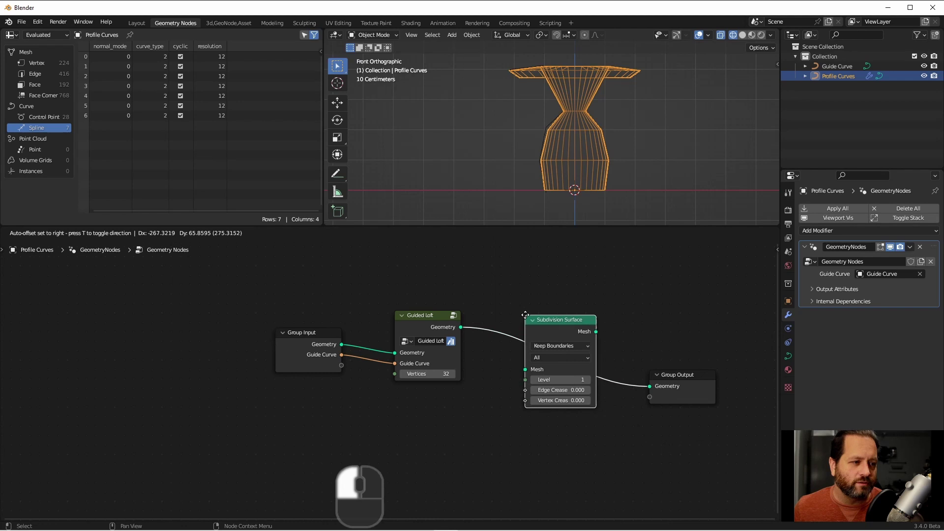
pyautogui.click(567, 321)
pyautogui.hotkey('shift', 'z')
pyautogui.moveTo(580, 123); pyautogui.dragTo(624, 131, button='middle')
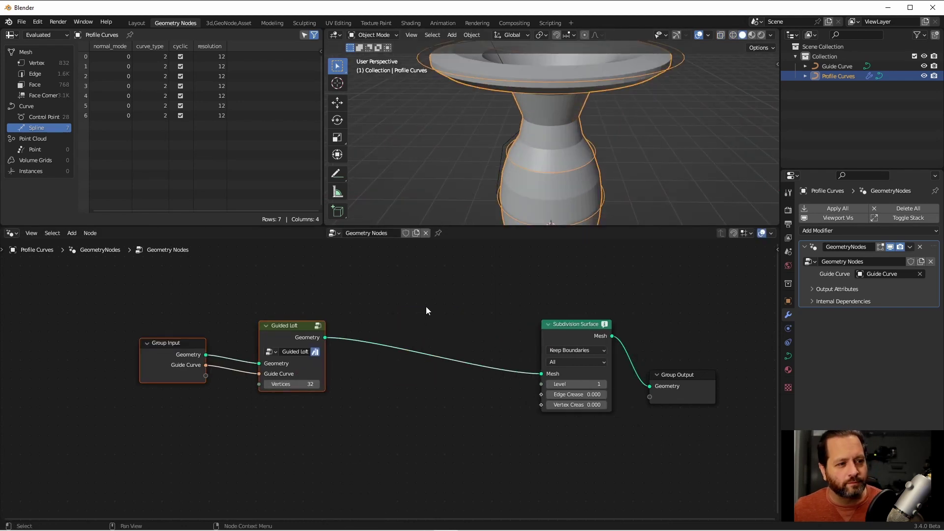
pyautogui.click(604, 384)
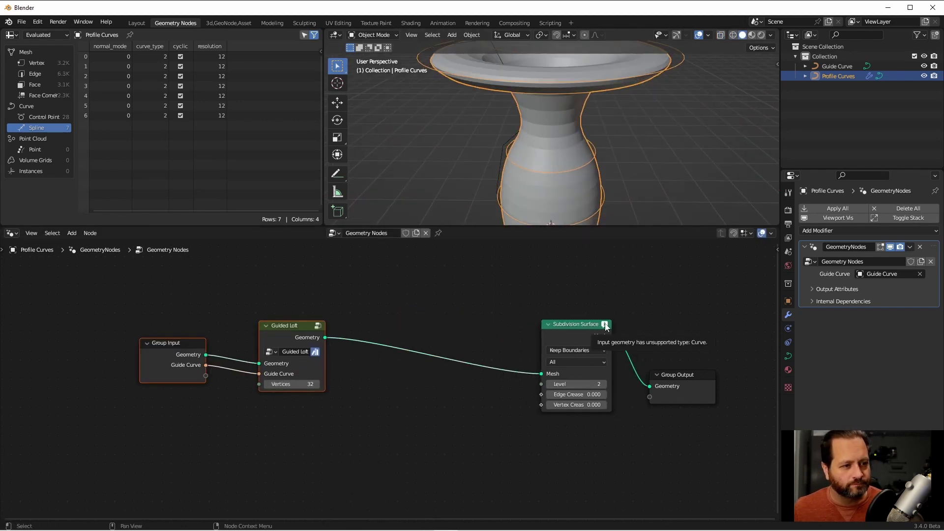
pyautogui.click(686, 354)
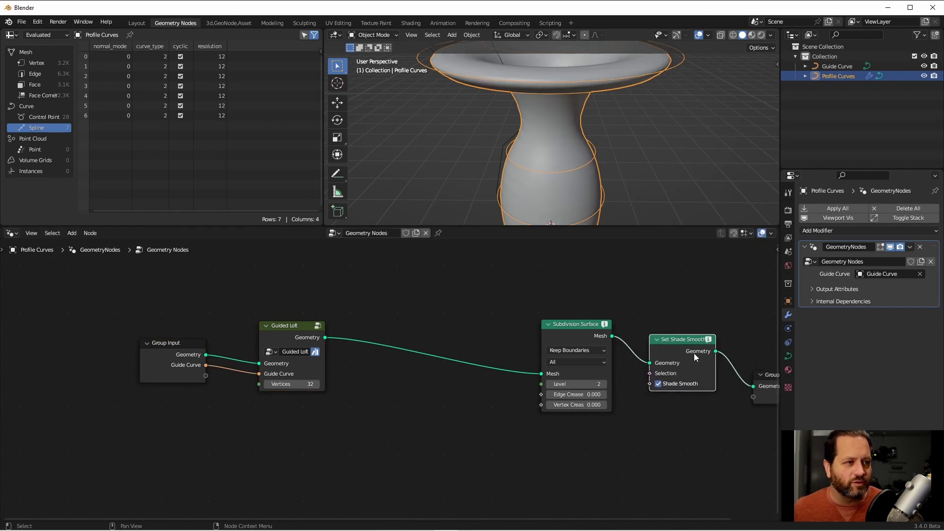
# Insert an Extrude Mesh node after Guided Loft with Offset Scale 0.040 for thin walls.
pyautogui.click(661, 121)
pyautogui.press('KP_1')
pyautogui.press('Home')
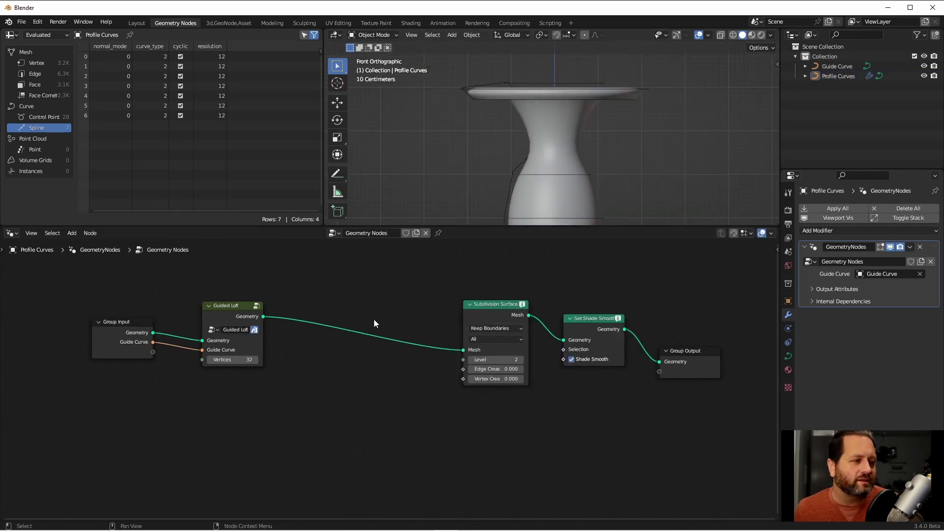
pyautogui.hotkey('shift', 'a')
pyautogui.moveTo(325, 400)
pyautogui.click(402, 156)
pyautogui.click(341, 398)
pyautogui.moveTo(355, 384)
pyautogui.keyDown('shift'); pyautogui.mouseDown()
pyautogui.moveTo(345, 383)
pyautogui.moveTo(366, 382)
pyautogui.mouseUp(); pyautogui.keyUp('shift')
# Join the loft with the extruded mesh, adding a Flip Faces node on the loft link.
pyautogui.keyDown('ctrl'); pyautogui.keyDown('shift'); pyautogui.moveTo(367, 382); pyautogui.dragTo(236, 339, button='right'); pyautogui.keyUp('shift'); pyautogui.keyUp('ctrl')
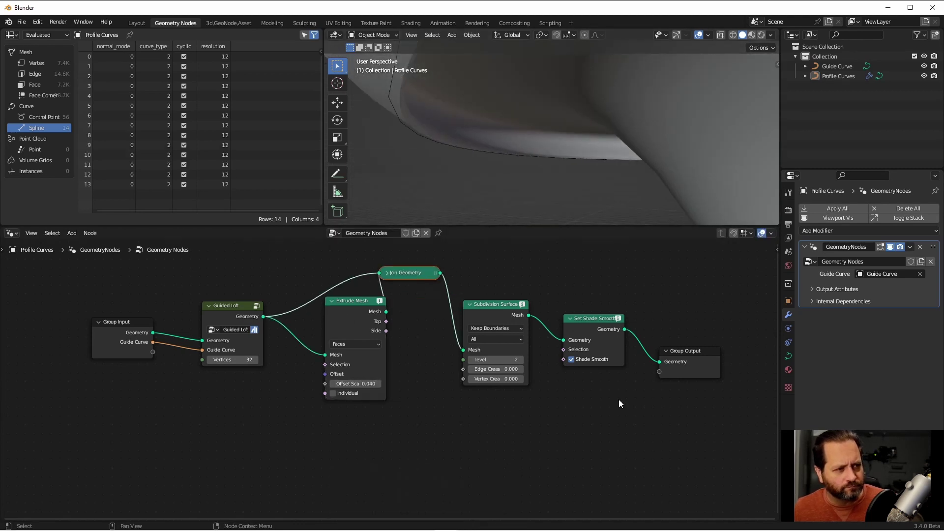
pyautogui.press('g')
pyautogui.click(500, 309)
pyautogui.moveTo(500, 313); pyautogui.dragTo(469, 322, button='middle')
pyautogui.hotkey('shift', 'a')
pyautogui.moveTo(443, 312)
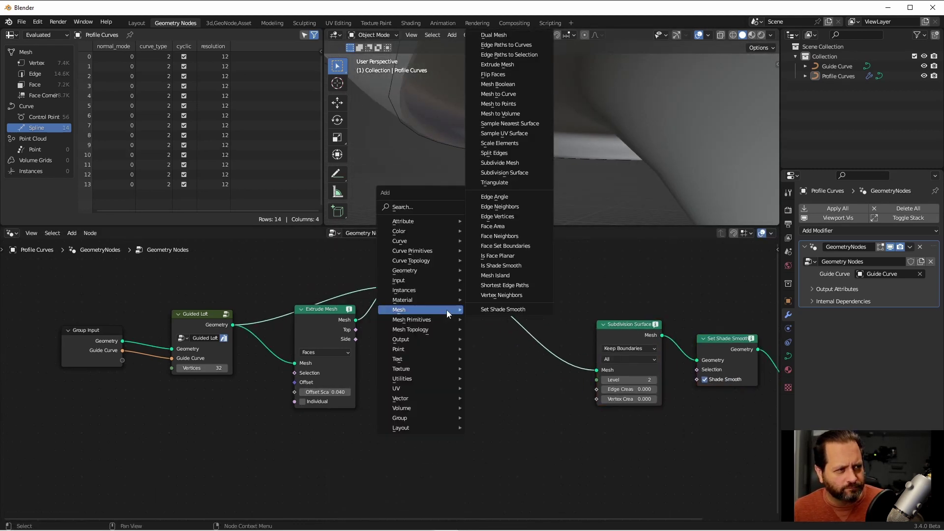
pyautogui.click(493, 84)
pyautogui.click(289, 282)
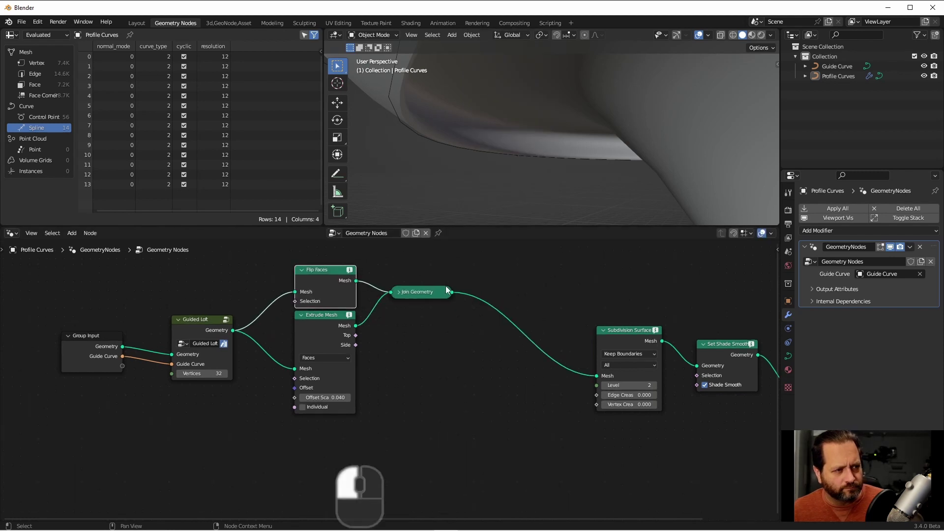
# Add Merge by Distance (1 mm) before subdivision and a Separate Components node after Guided Loft.
pyautogui.hotkey('shift', 'a')
pyautogui.moveTo(447, 291)
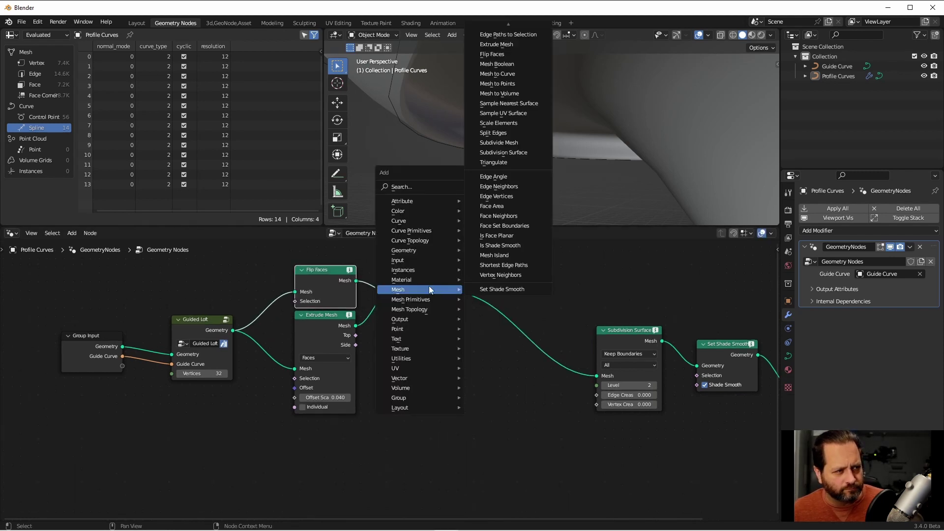
pyautogui.moveTo(420, 251)
pyautogui.click(505, 318)
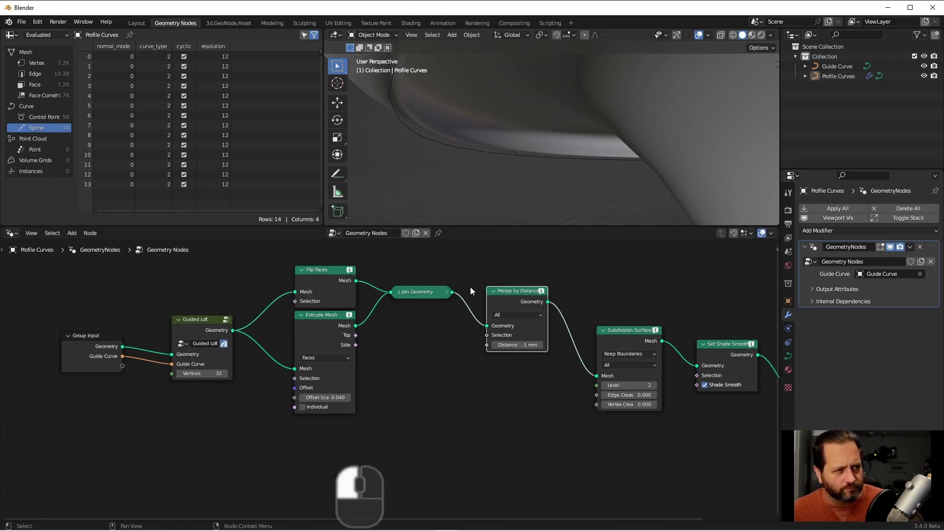
pyautogui.click(470, 287)
pyautogui.hotkey('ctrl', 'z')
pyautogui.hotkey('shift', 'a')
pyautogui.moveTo(178, 348)
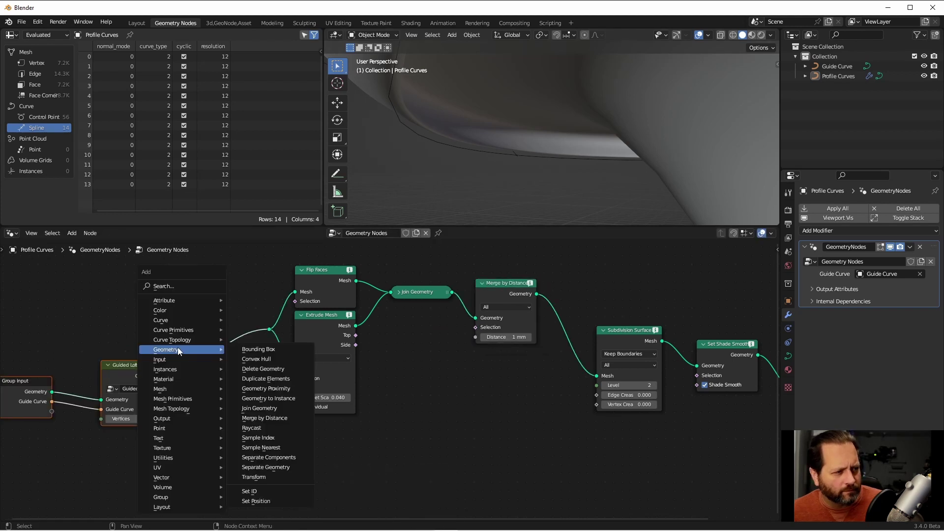
pyautogui.click(287, 458)
pyautogui.click(200, 363)
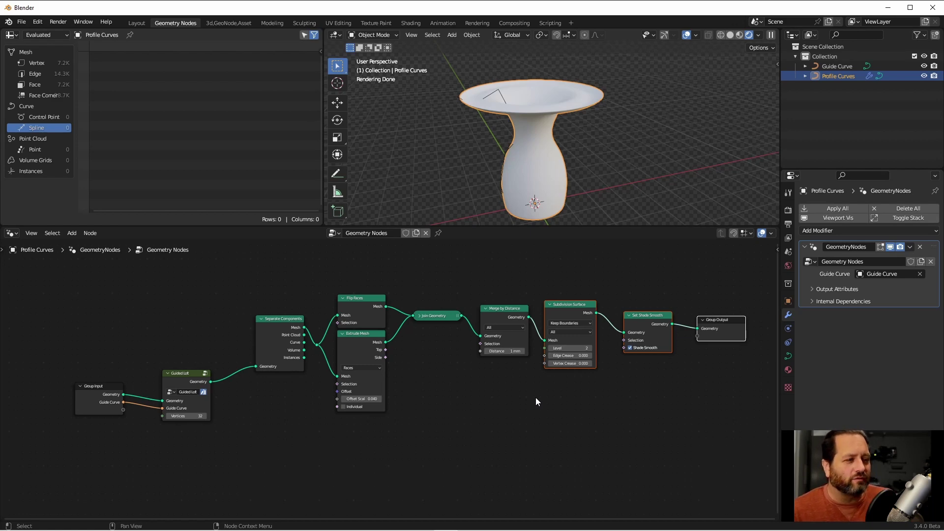
# In Edit Mode on Profile Curves, select the profile rings and subdivide them.
pyautogui.press('`')
pyautogui.click(506, 141)
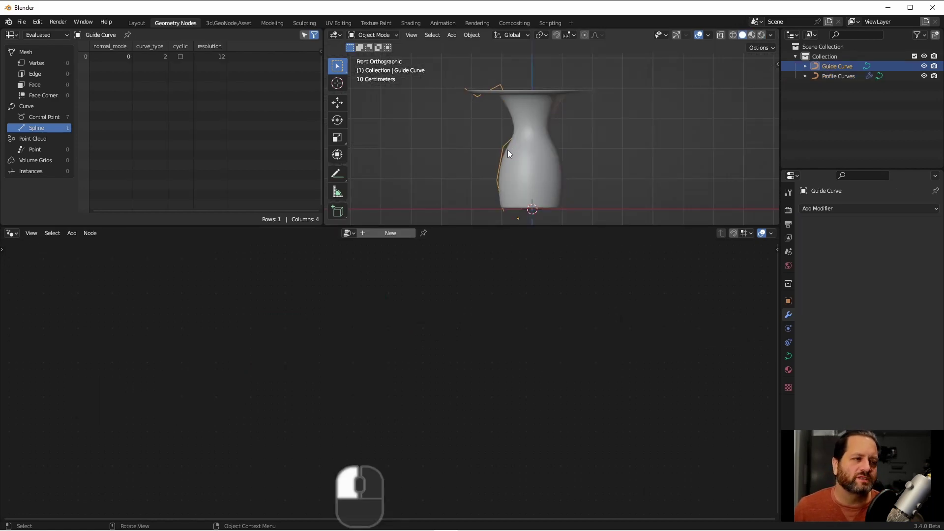
pyautogui.click(521, 159)
pyautogui.press('Tab')
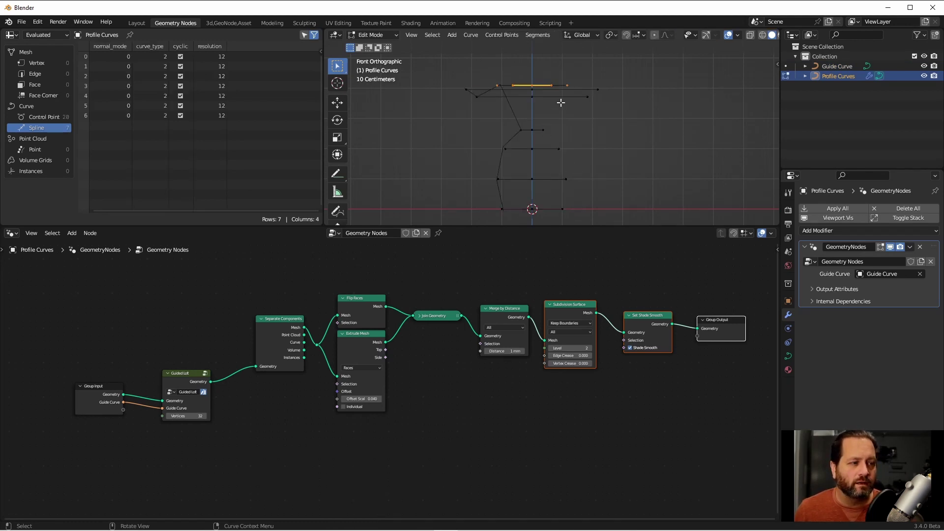
pyautogui.moveTo(549, 183); pyautogui.dragTo(548, 110, button='middle')
pyautogui.moveTo(555, 125); pyautogui.dragTo(512, 109)
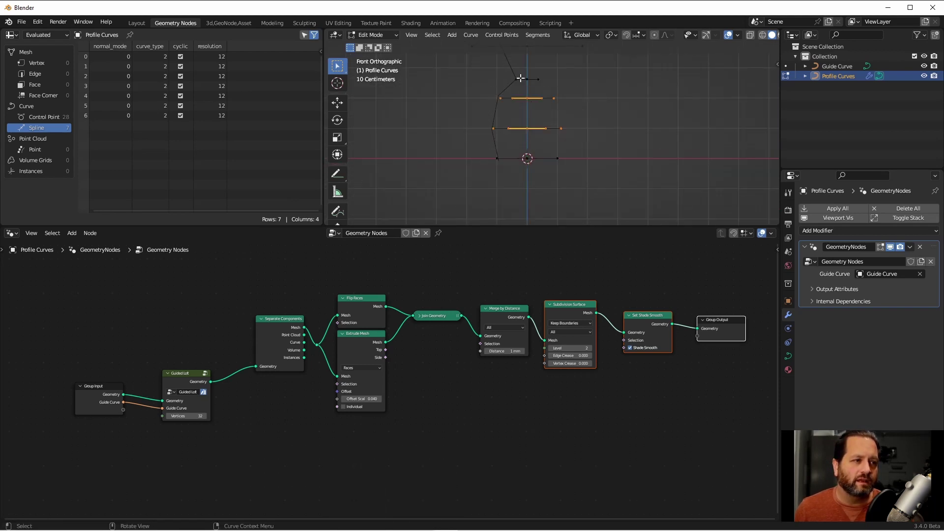
pyautogui.moveTo(521, 84); pyautogui.dragTo(531, 118, button='middle')
pyautogui.scroll(3, 513, 100)
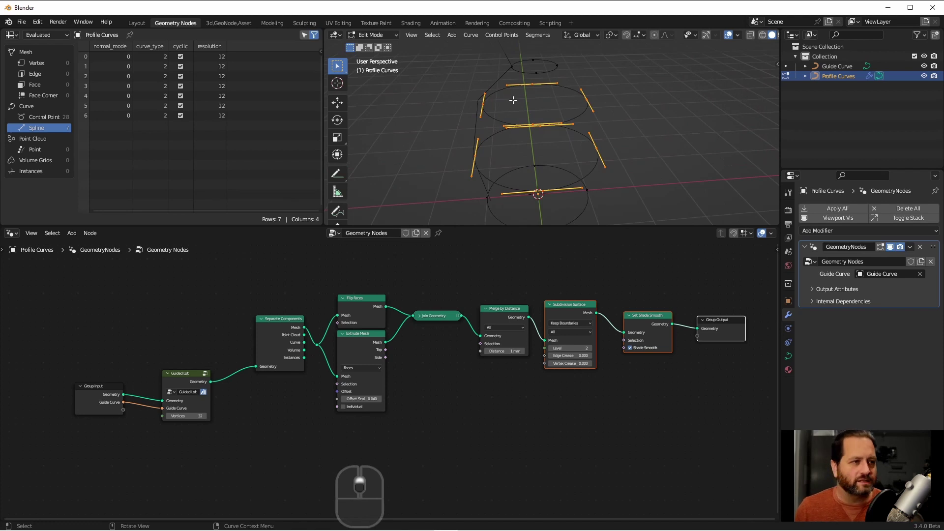
pyautogui.rightClick(513, 100)
pyautogui.click(505, 105)
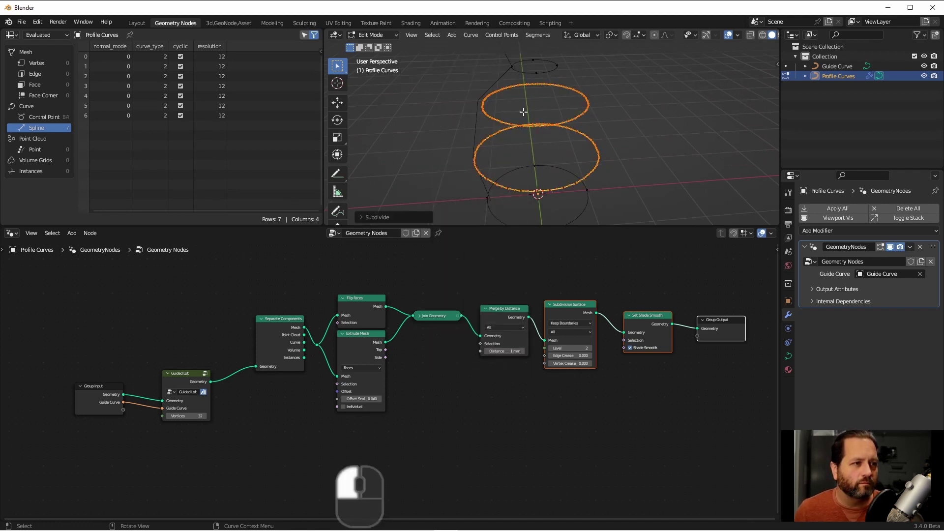
# Select one ring, Checker Deselect its points, and shrink the alternate points.
pyautogui.click(586, 112)
pyautogui.hotkey('ctrl', 'l')
pyautogui.scroll(3, 571, 97)
pyautogui.scroll(-1, 649, 160)
pyautogui.press('Escape')
pyautogui.press('F3')
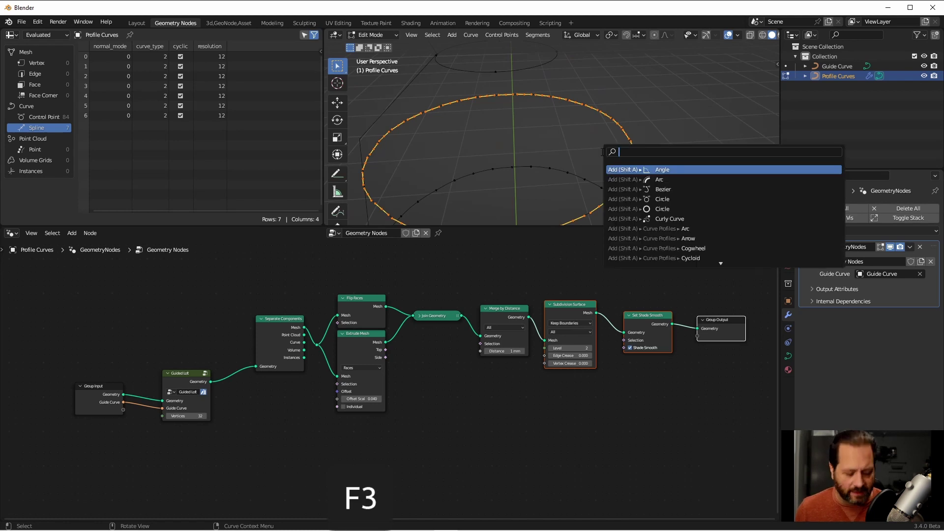
pyautogui.write('check')
pyautogui.press('Return')
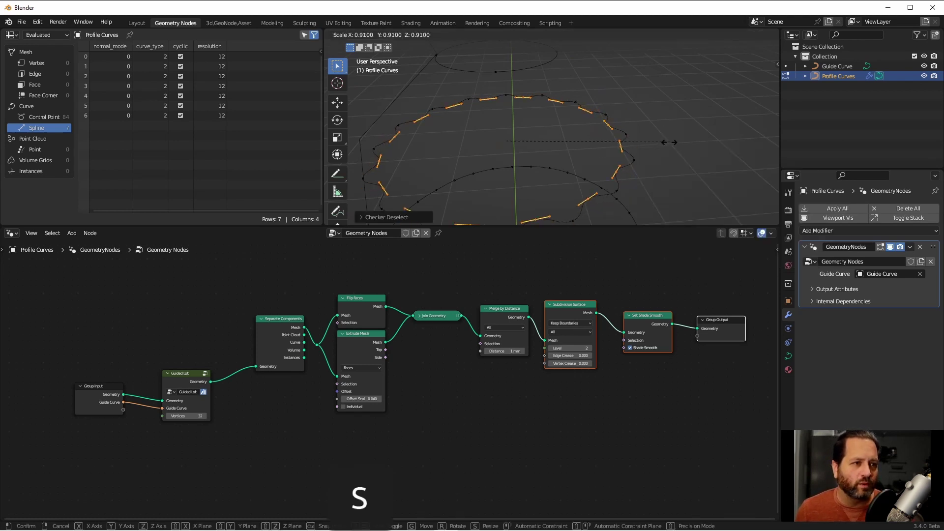
pyautogui.click(651, 145)
pyautogui.scroll(-3, 598, 136)
# Checker-deselect the middle ring, then scale and rotate its alternate points.
pyautogui.keyDown('alt'); pyautogui.click(598, 136); pyautogui.keyUp('alt')
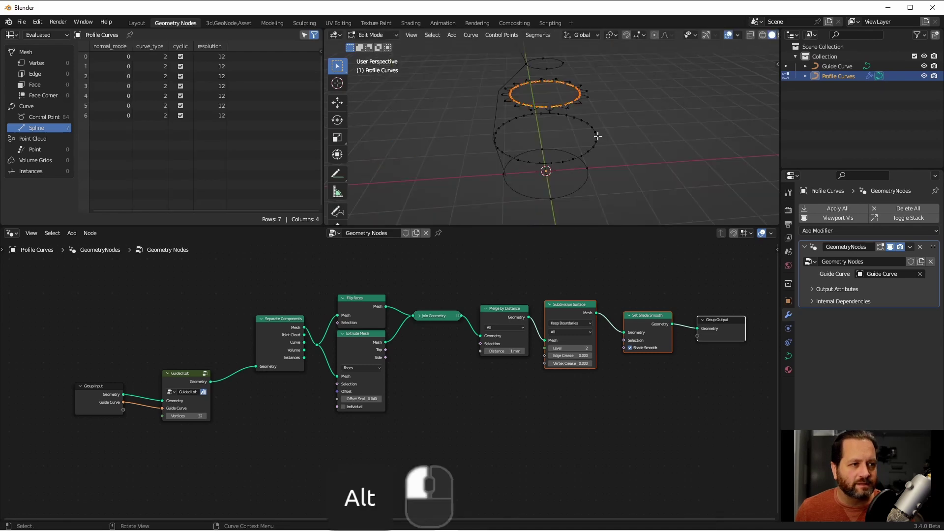
pyautogui.press('F3')
pyautogui.press('Return')
pyautogui.press('Tab')
# Rotate the selected ring to twist the ribbed body pattern.
pyautogui.press('Tab')
pyautogui.keyDown('alt'); pyautogui.moveTo(598, 136); pyautogui.dragTo(570, 172, button='middle'); pyautogui.keyUp('alt')
pyautogui.press('s')
pyautogui.press('r')
pyautogui.click(618, 89)
pyautogui.press('Tab')
pyautogui.moveTo(618, 89); pyautogui.dragTo(541, 109, button='middle')
pyautogui.scroll(-5, 541, 110)
pyautogui.press('Tab')
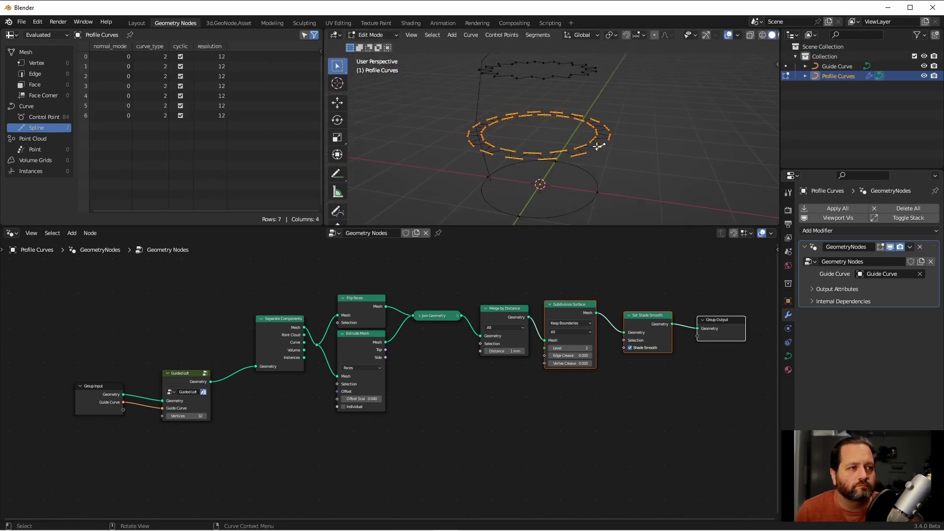
pyautogui.press('Tab')
pyautogui.press('Tab')
pyautogui.press('r')
pyautogui.click(600, 144)
pyautogui.press('Tab')
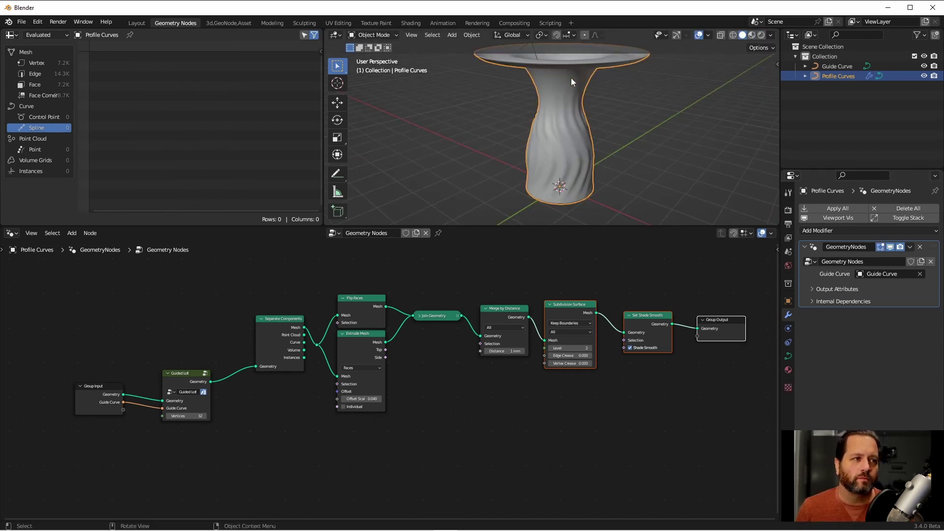
# Apply the wavy pattern to the whole top rim ring and view the vase in Rendered shading.
pyautogui.press('Tab')
pyautogui.moveTo(588, 52); pyautogui.dragTo(668, 131, button='middle')
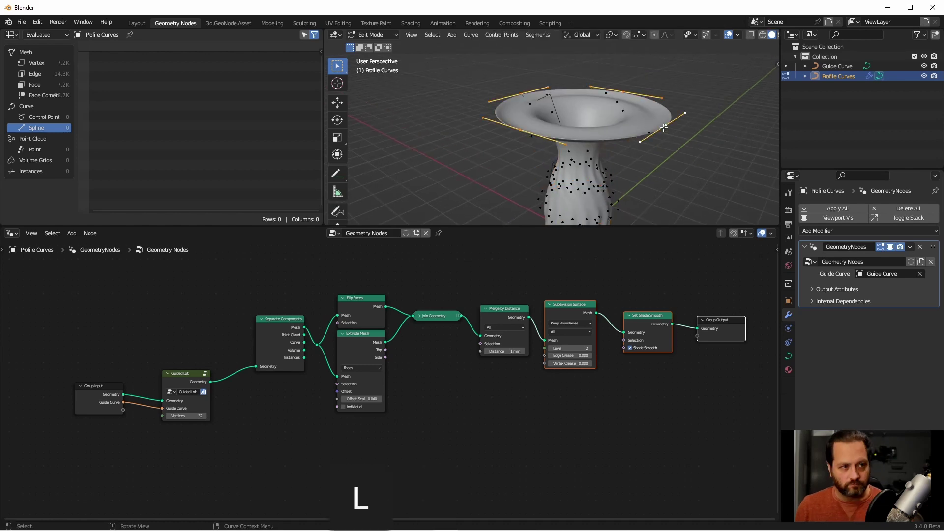
pyautogui.rightClick(664, 128)
pyautogui.click(665, 128)
pyautogui.press('l')
pyautogui.rightClick(664, 128)
pyautogui.press('Return')
pyautogui.moveTo(664, 129)
pyautogui.mouseDown(button='middle')
pyautogui.moveTo(601, 113)
pyautogui.moveTo(748, 54)
pyautogui.mouseUp(button='middle')
pyautogui.press('Tab')
pyautogui.click(761, 35)
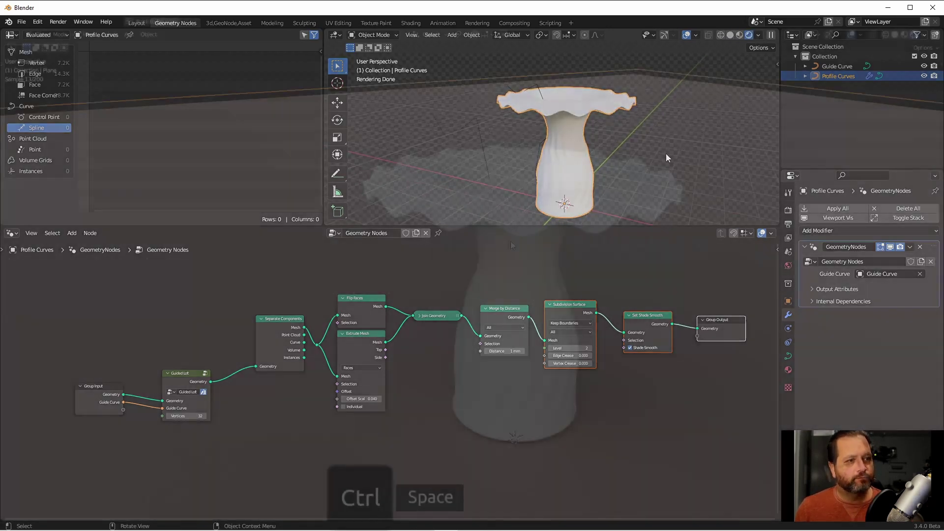